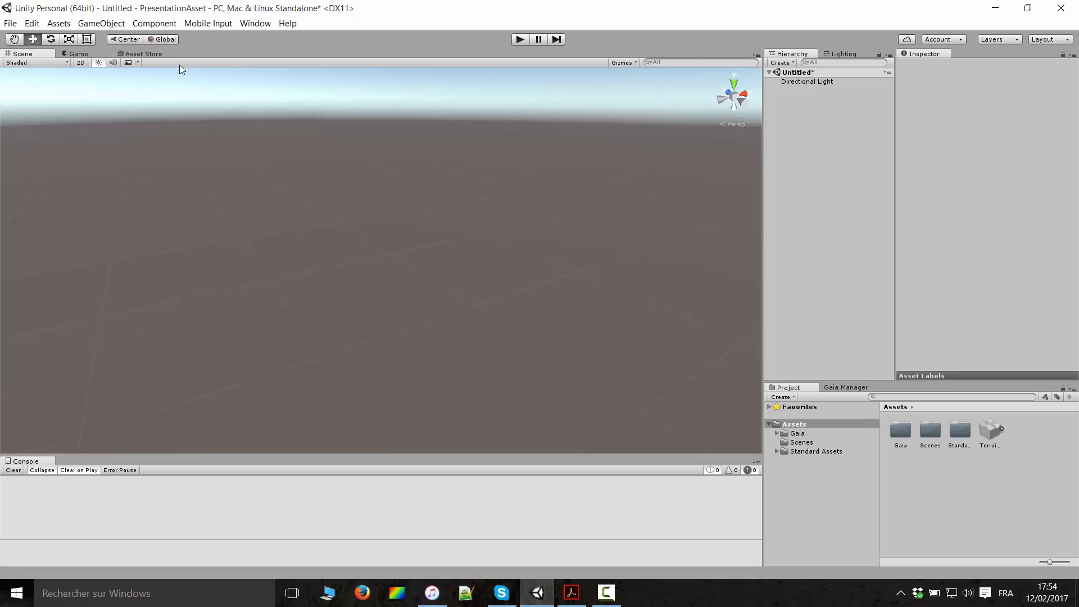
# - View the Gaia page in the Asset Store, and open the Demo scene in the Scene view without saving the untitled scene
pyautogui.click(144, 54)
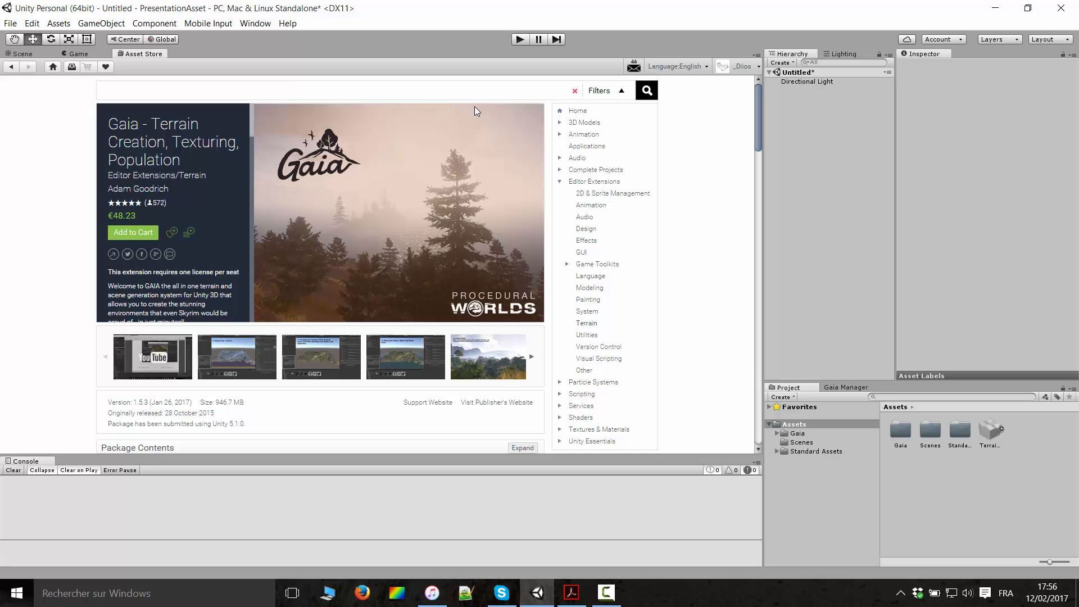
pyautogui.click(803, 442)
pyautogui.click(899, 438)
pyautogui.doubleClick(899, 439)
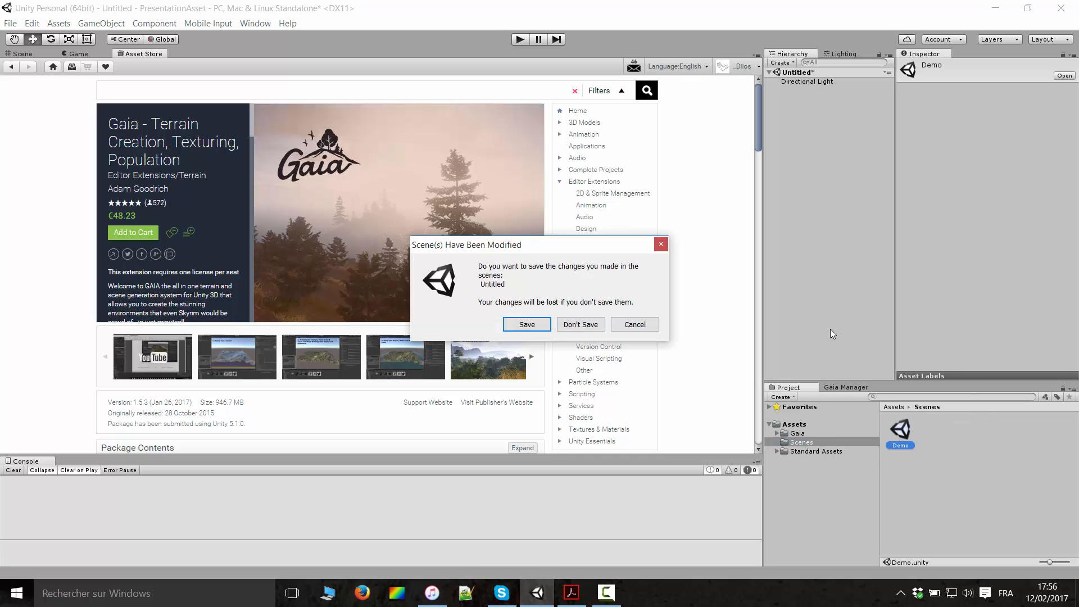
pyautogui.click(580, 325)
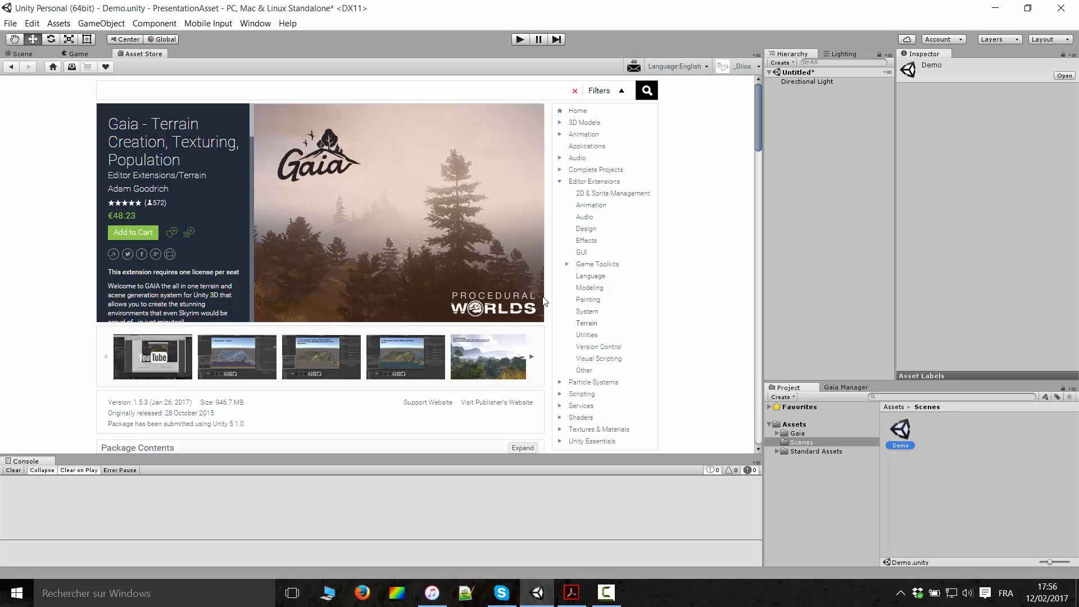
pyautogui.click(31, 54)
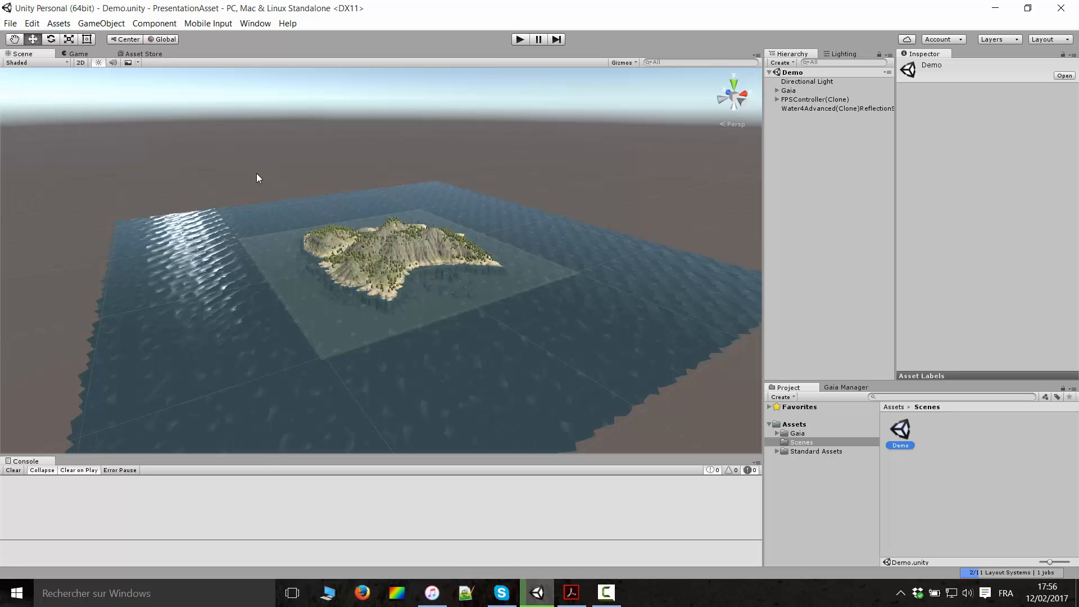
# - Examine the whole island and its wooded hills, from a distant overview to closer views of the slopes
pyautogui.scroll(8, 416, 210)
pyautogui.scroll(1, 445, 229)
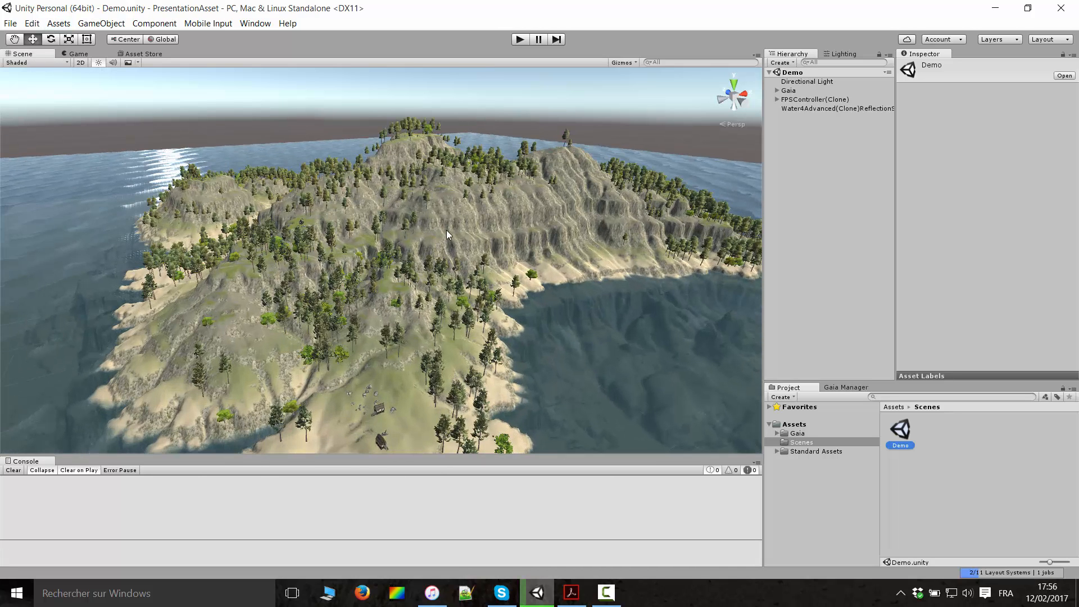
pyautogui.press('w')
pyautogui.moveTo(454, 222)
pyautogui.mouseDown(button='right')
pyautogui.moveTo(460, 286)
pyautogui.moveTo(470, 230)
pyautogui.mouseUp(button='right')
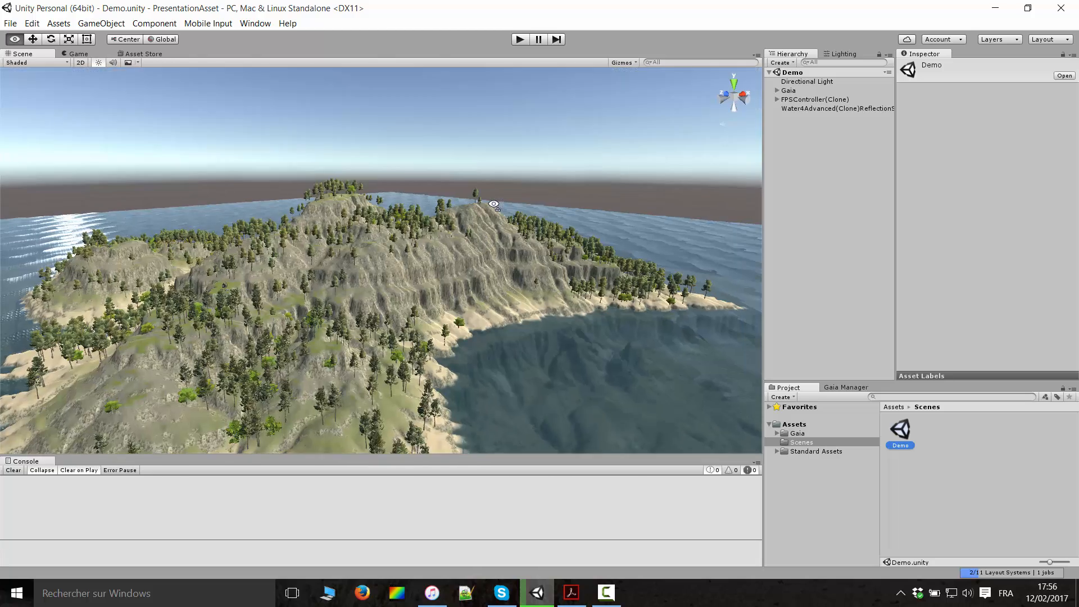
pyautogui.scroll(-7, 470, 231)
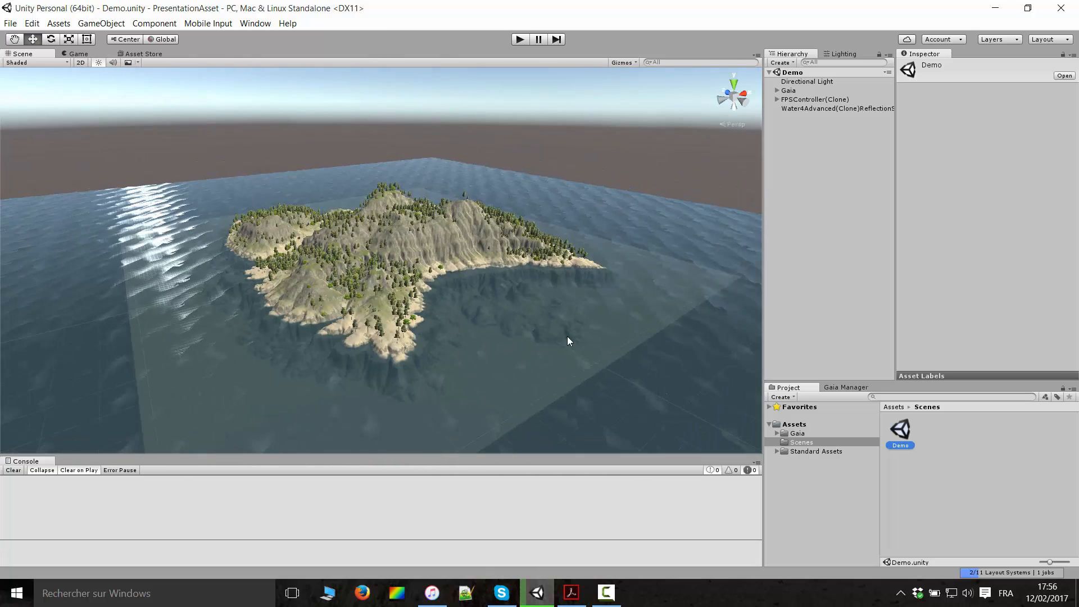
pyautogui.scroll(8, 484, 281)
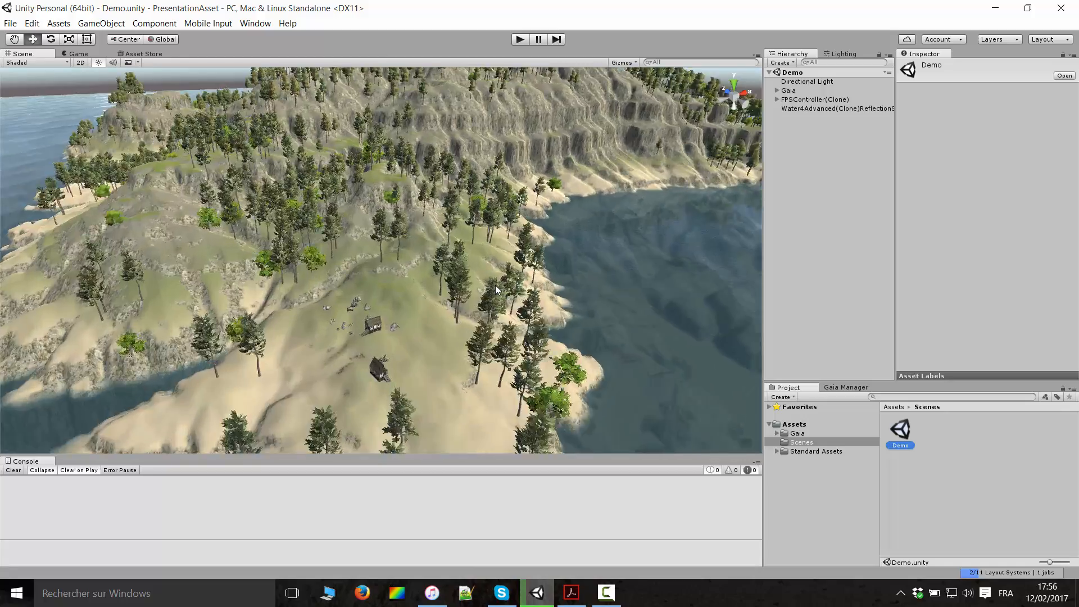
pyautogui.scroll(6, 495, 287)
pyautogui.moveTo(484, 369); pyautogui.dragTo(608, 263, button='right')
pyautogui.press('w')
pyautogui.press('s')
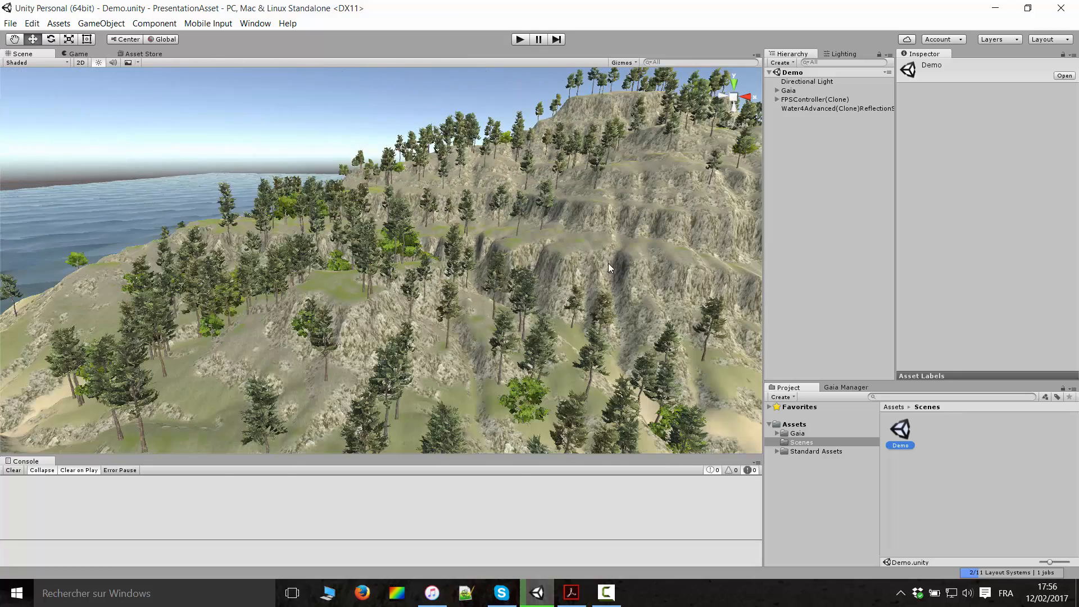
# - Examine the island's terraced cliffs, shoreline and houses, and inspect the grass on the sand up close
pyautogui.moveTo(608, 263); pyautogui.dragTo(500, 257, button='middle')
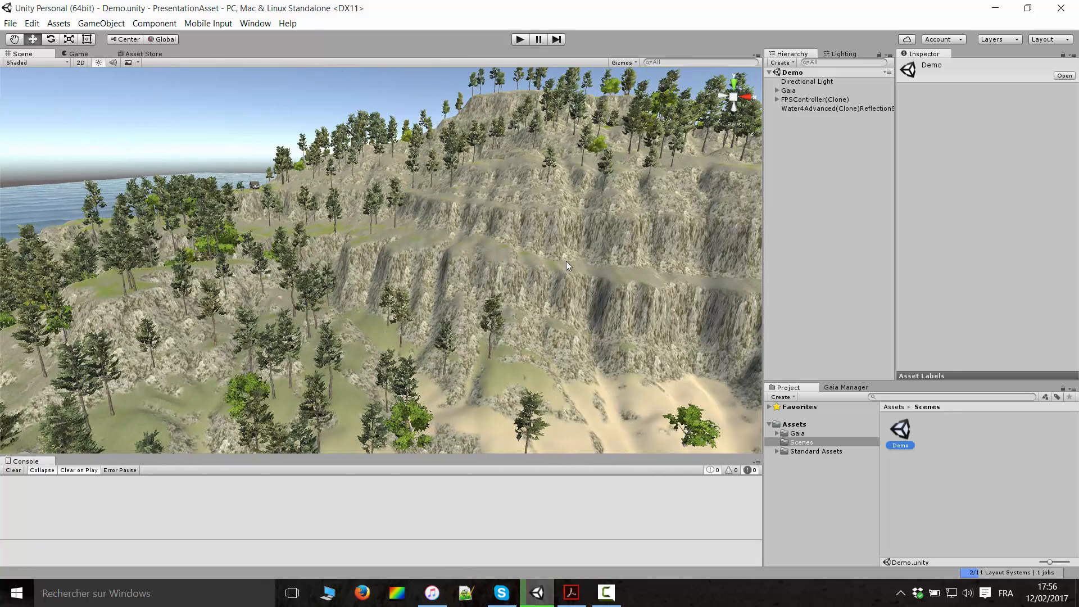
pyautogui.moveTo(615, 253); pyautogui.dragTo(403, 244, button='right')
pyautogui.scroll(-5, 405, 244)
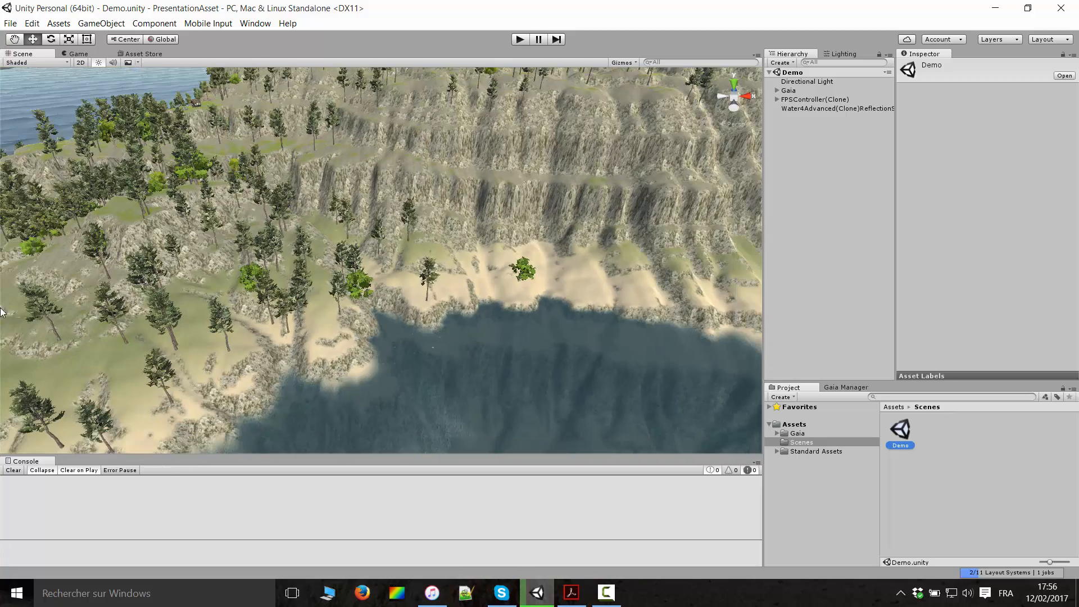
pyautogui.moveTo(308, 226); pyautogui.dragTo(416, 245, button='right')
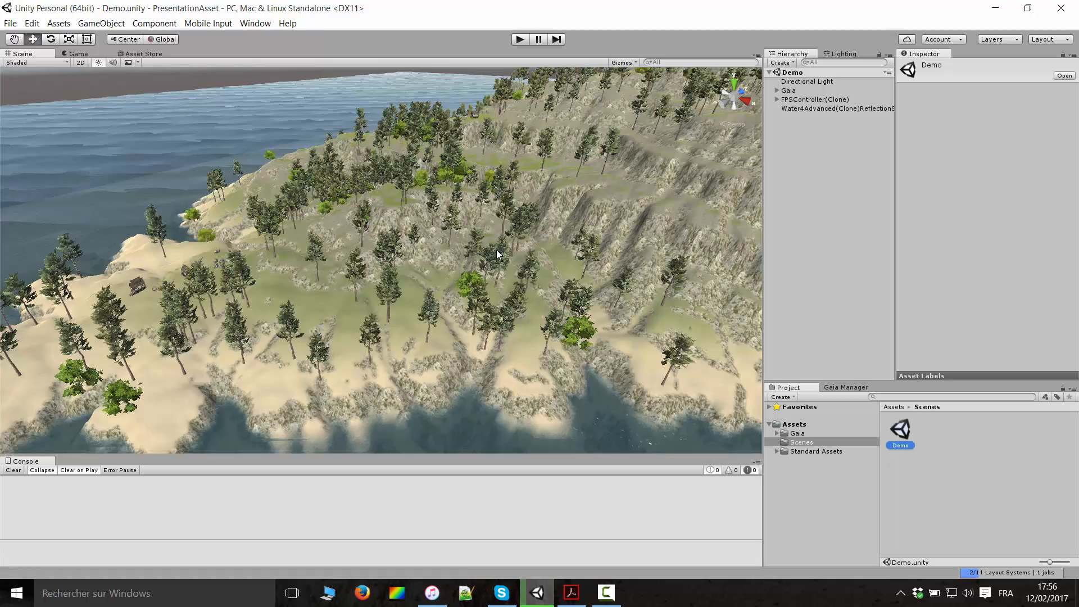
pyautogui.scroll(5, 497, 250)
pyautogui.moveTo(497, 249); pyautogui.dragTo(697, 254, button='right')
pyautogui.scroll(4, 522, 273)
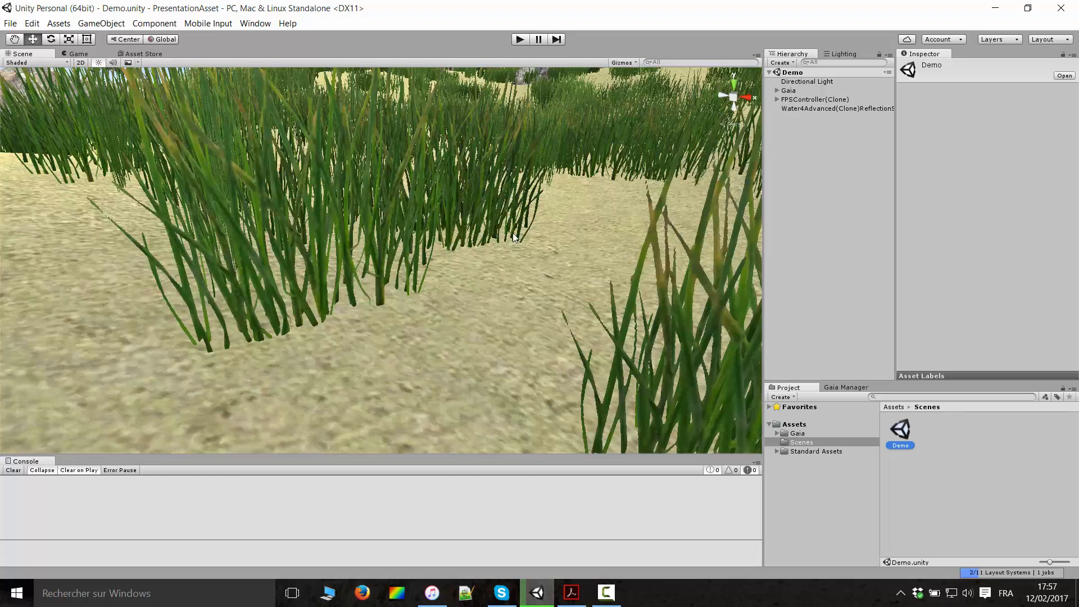
pyautogui.scroll(-10, 527, 263)
pyautogui.scroll(-5, 572, 163)
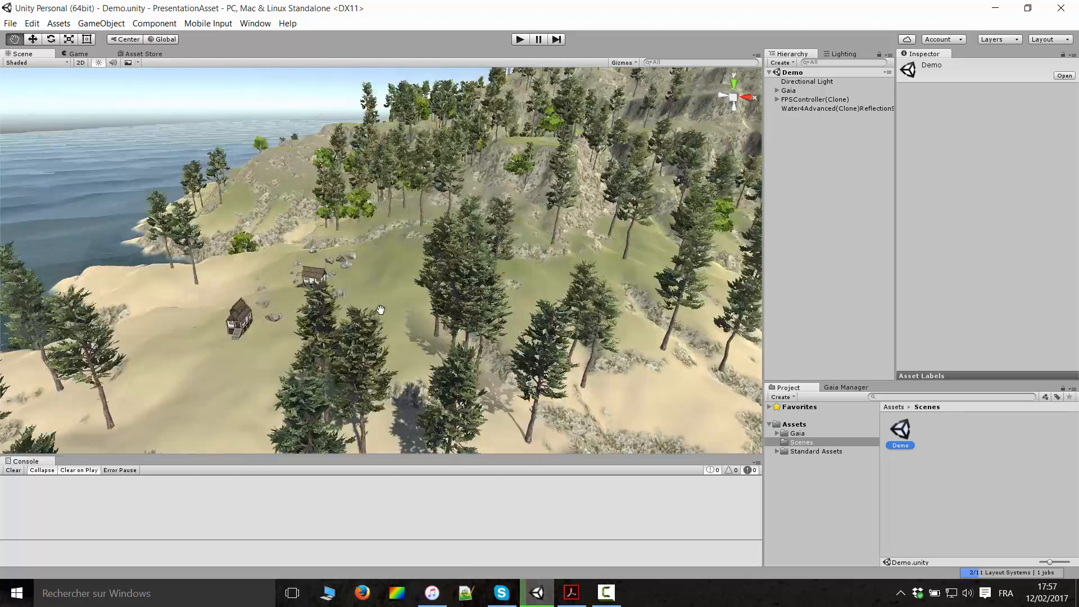
# - Run the Demo scene, walk in first person along the cliffs and through the vegetation, and stop the run
pyautogui.click(520, 39)
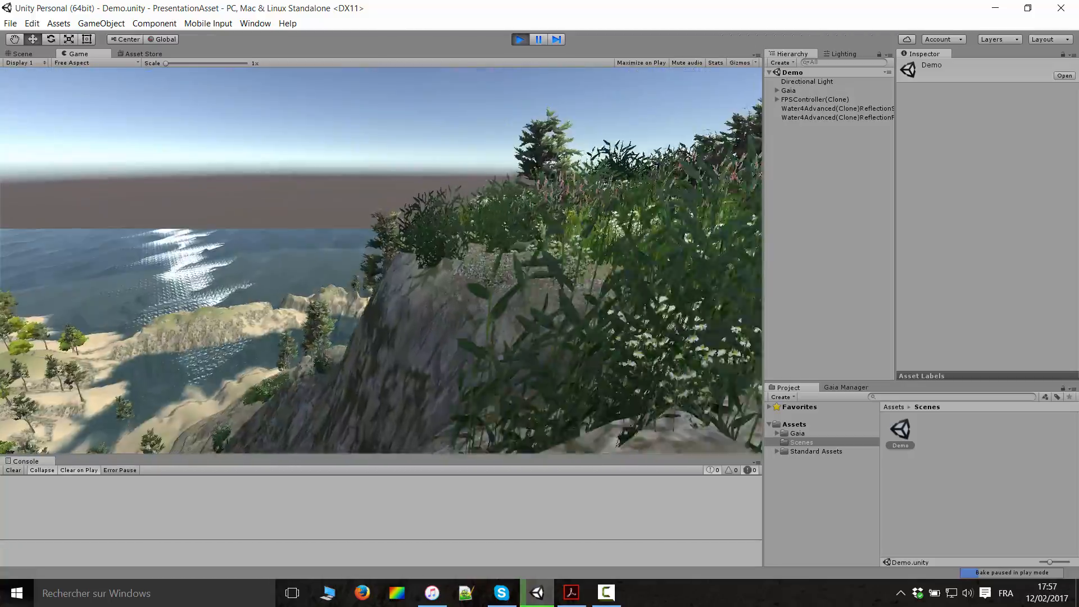
pyautogui.press('w')
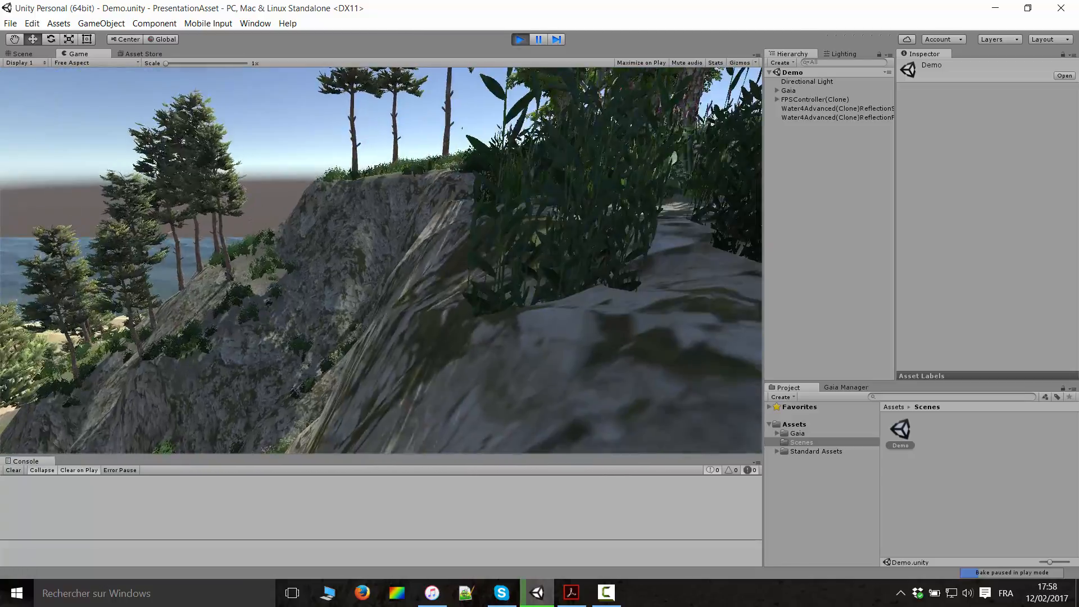
pyautogui.press('w')
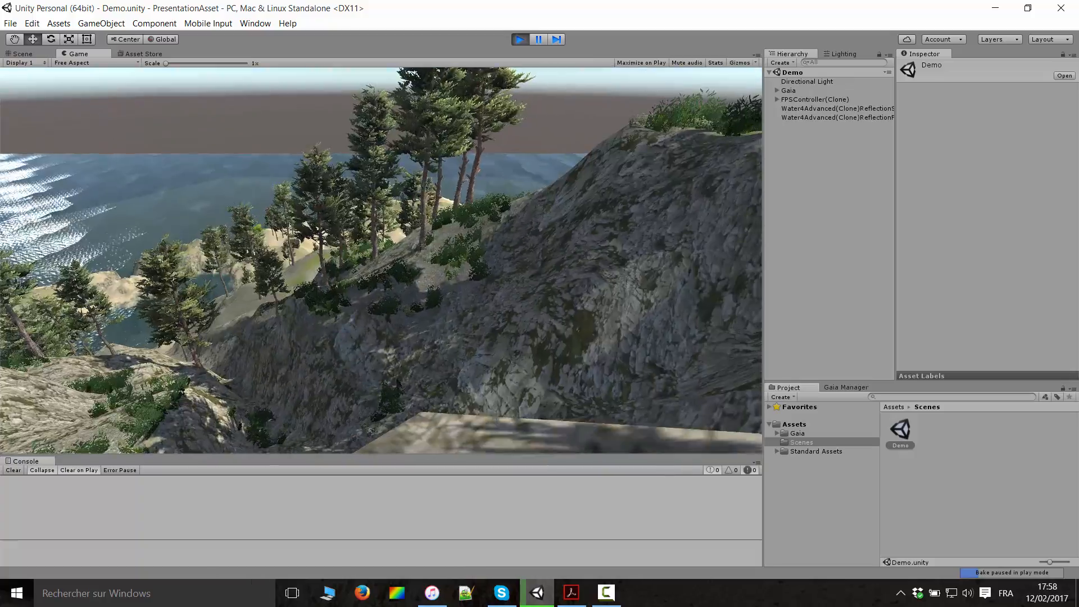
pyautogui.press('w')
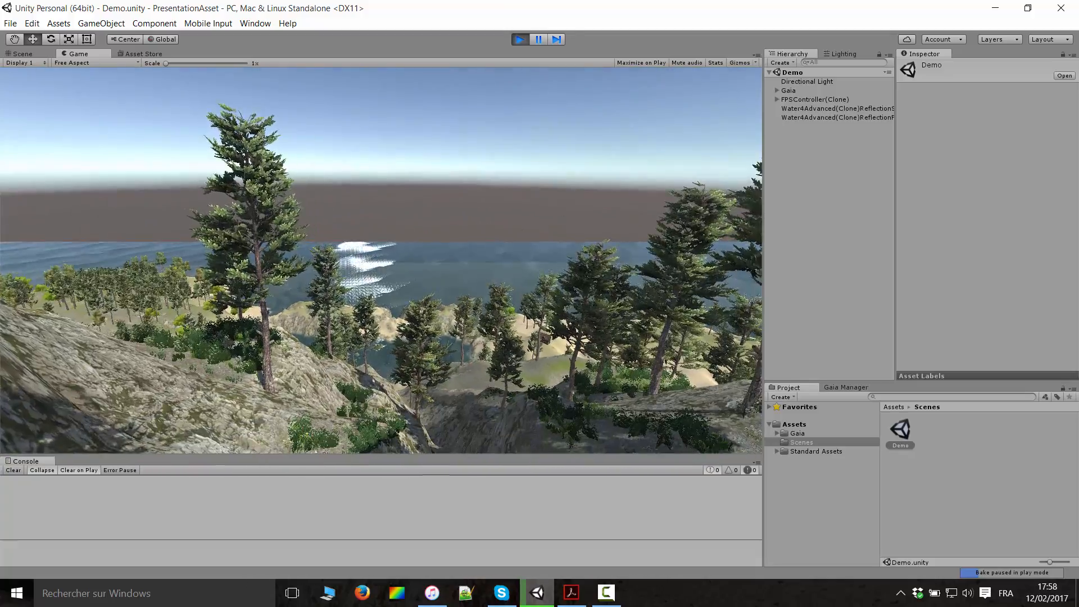
pyautogui.press('w')
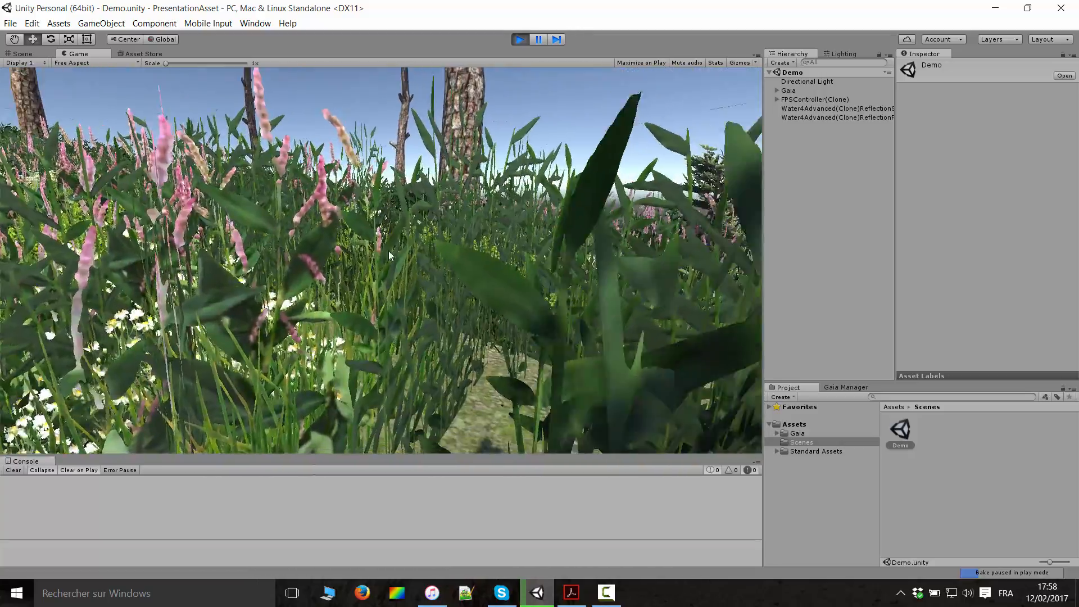
pyautogui.press('Escape')
pyautogui.click(522, 42)
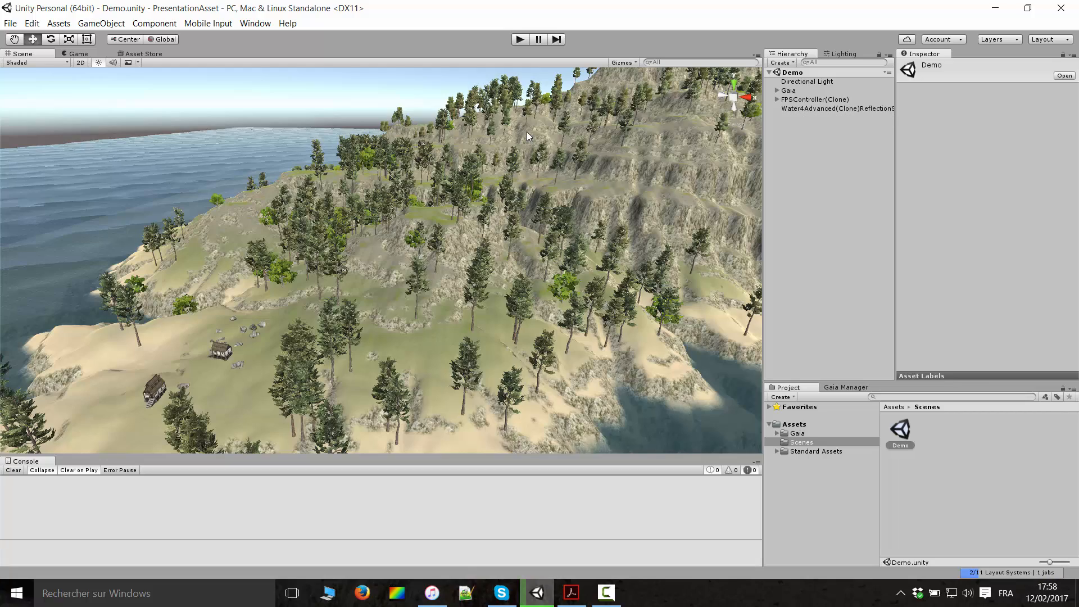
pyautogui.moveTo(495, 188); pyautogui.dragTo(554, 233, button='right')
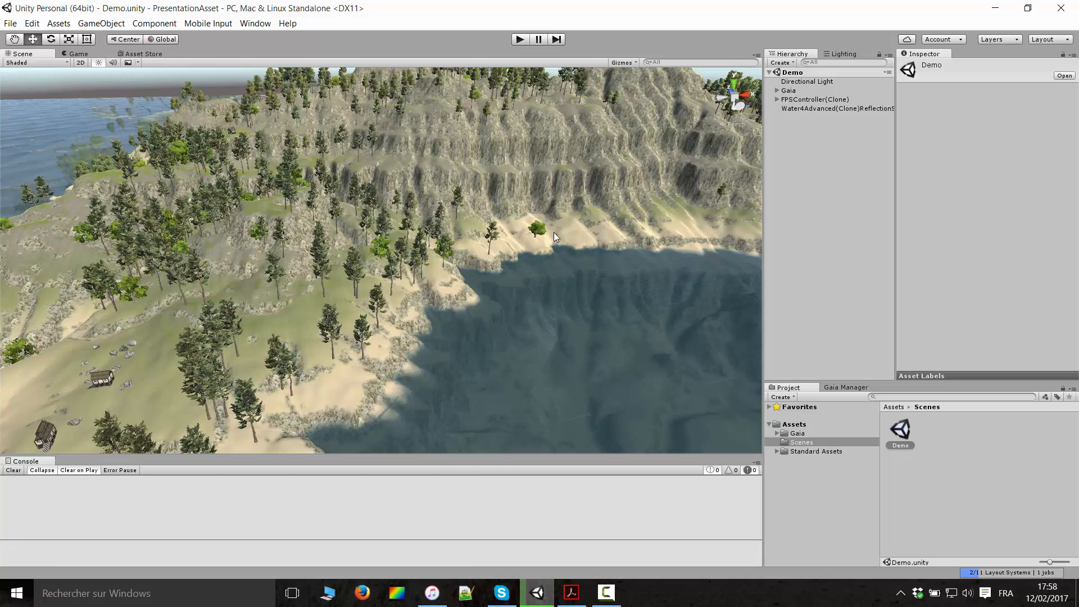
pyautogui.moveTo(551, 220); pyautogui.dragTo(608, 275, button='right')
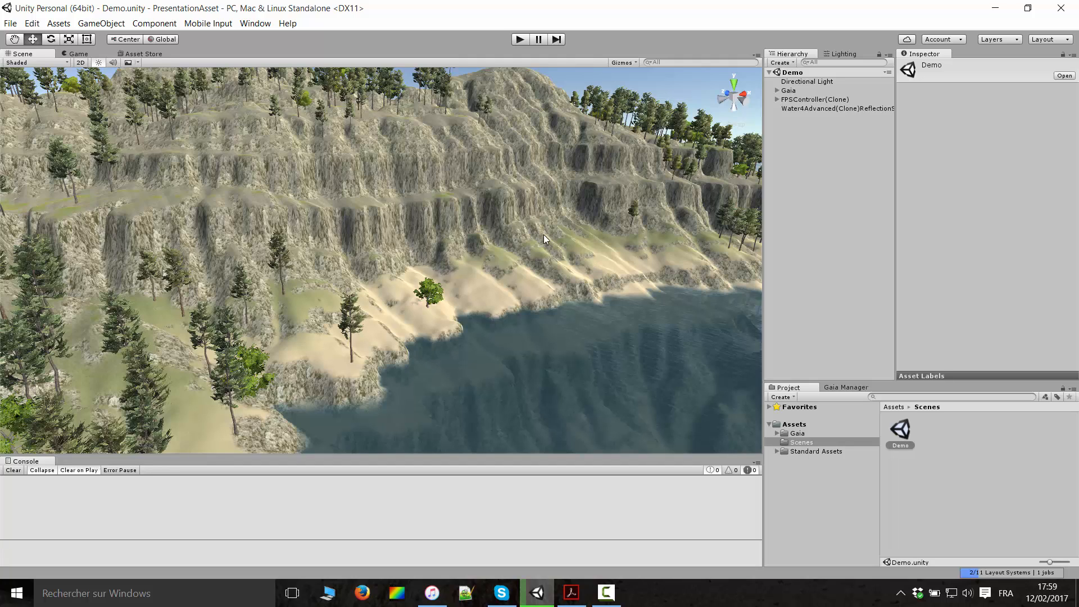
# - Show the contents of Gaia's Documentation folder and select the Gaia Documentation PDF followed by the Quick Start PDF
pyautogui.doubleClick(794, 434)
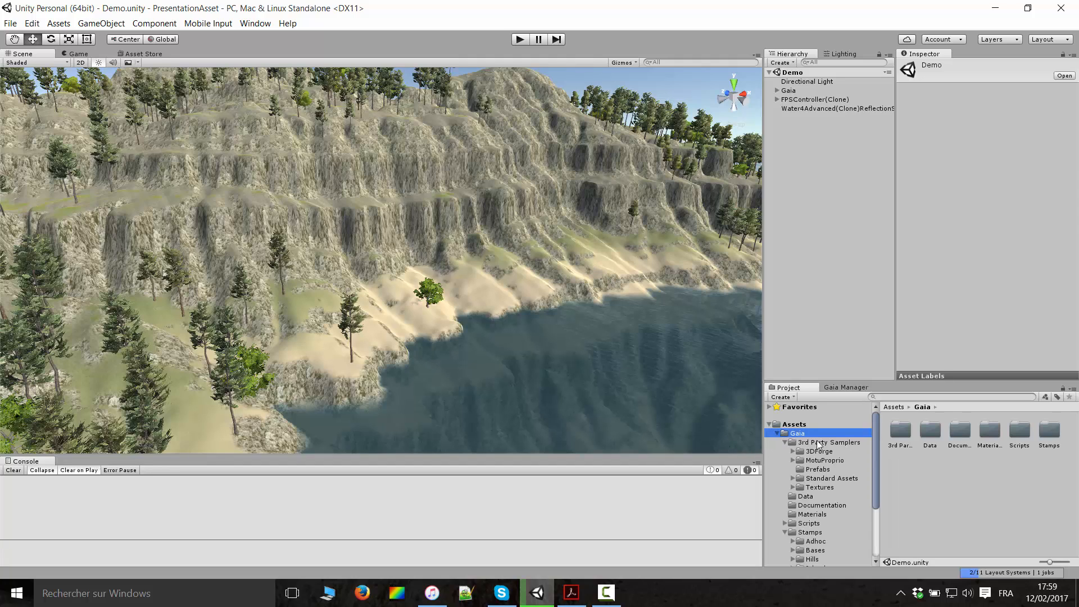
pyautogui.click(785, 442)
pyautogui.click(821, 459)
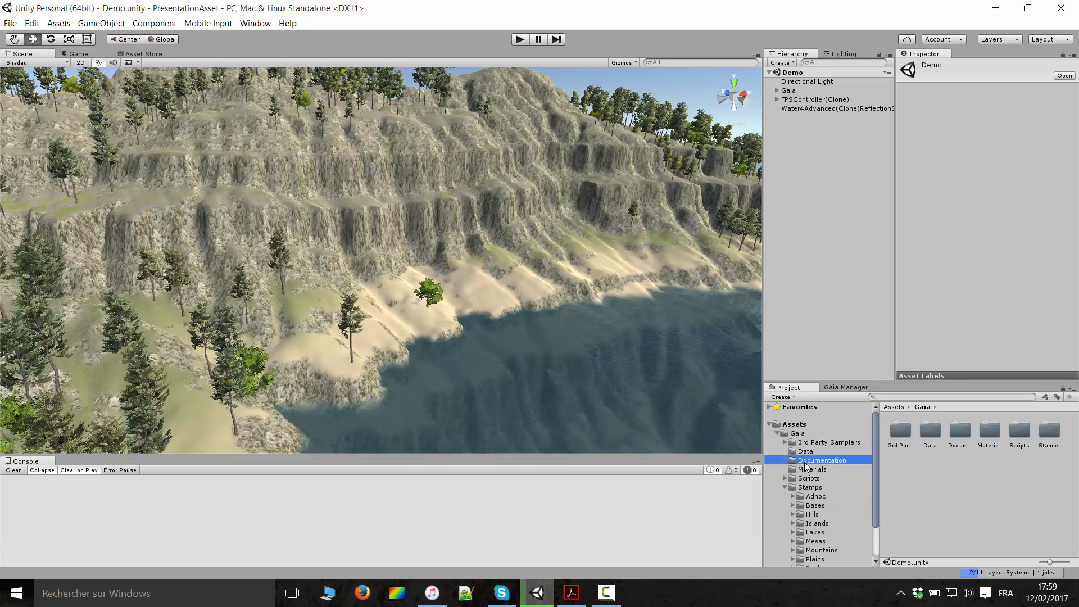
pyautogui.click(785, 487)
pyautogui.click(900, 432)
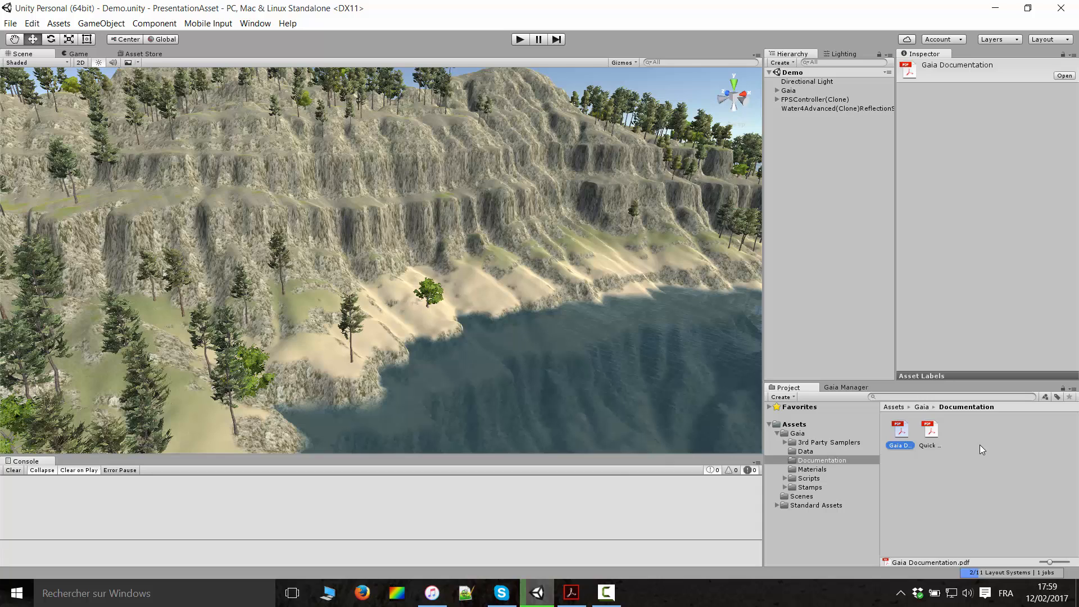
pyautogui.press('Right')
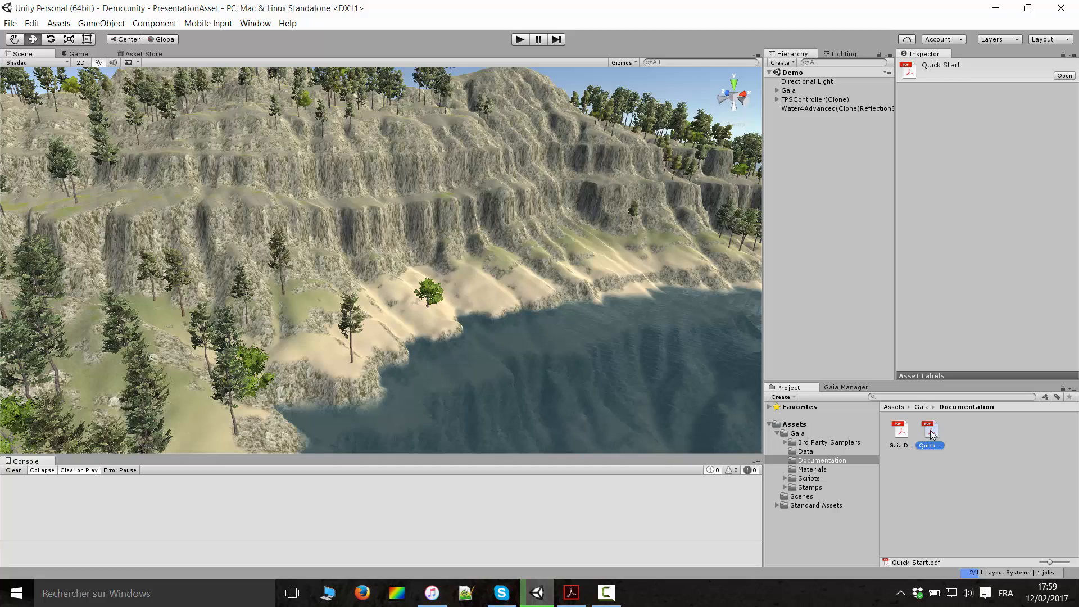
pyautogui.moveTo(514, 269); pyautogui.dragTo(607, 281, button='right')
pyautogui.press('s')
pyautogui.press('w')
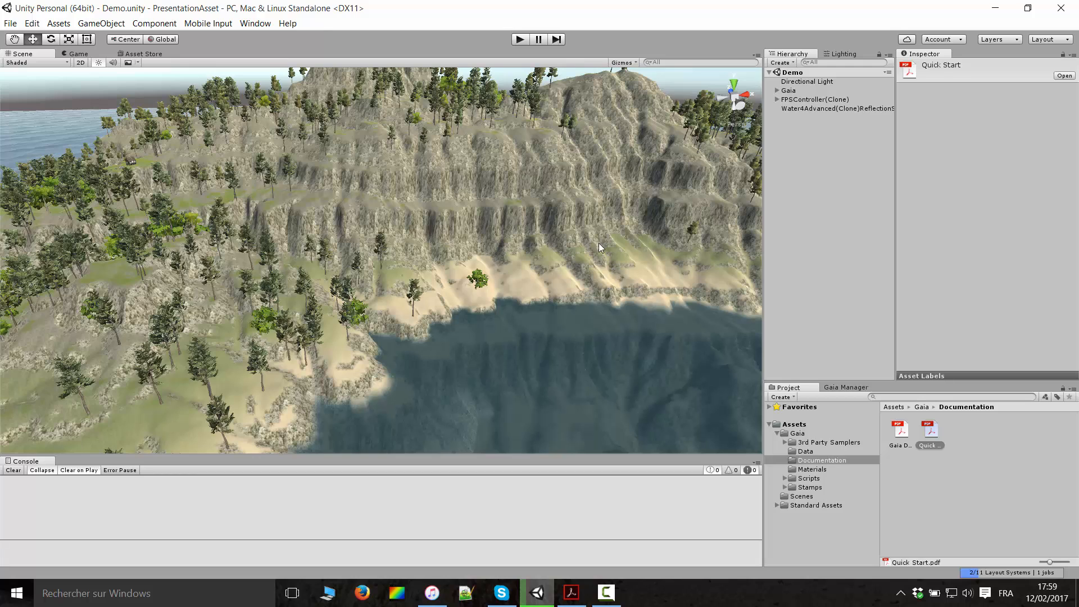
# - Create a new scene and save it as Demo2 in the project's Scenes folder
pyautogui.click(31, 23)
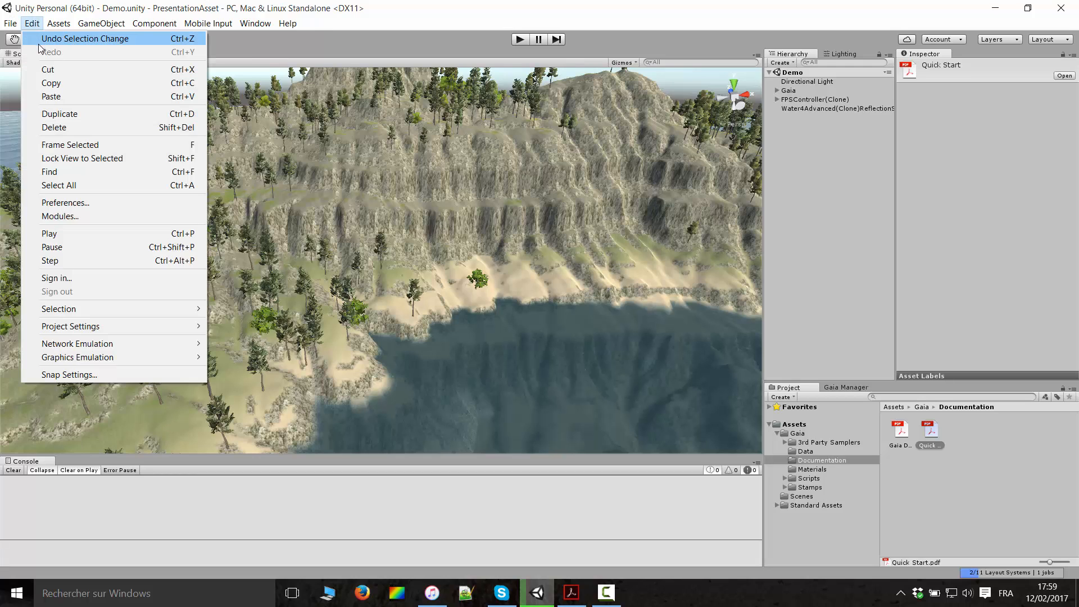
pyautogui.moveTo(10, 23)
pyautogui.click(39, 42)
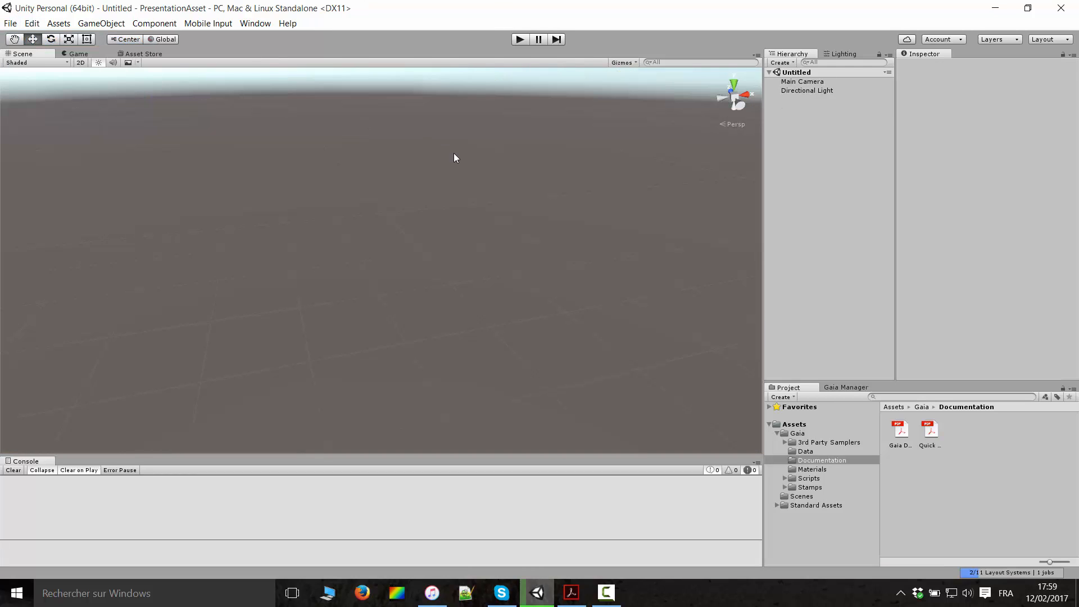
pyautogui.hotkey('ctrl', 's')
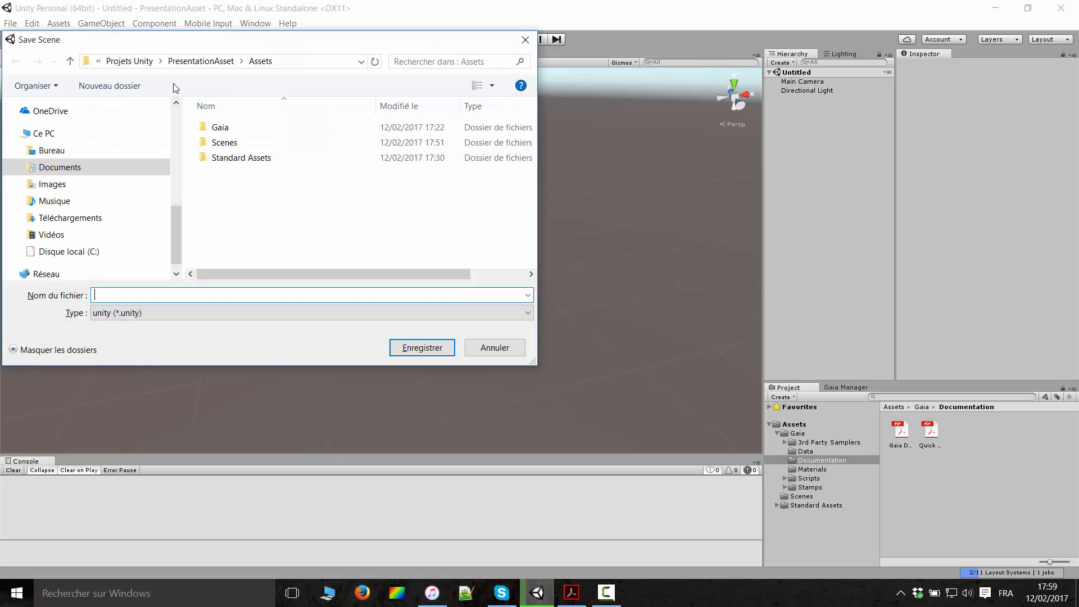
pyautogui.doubleClick(230, 143)
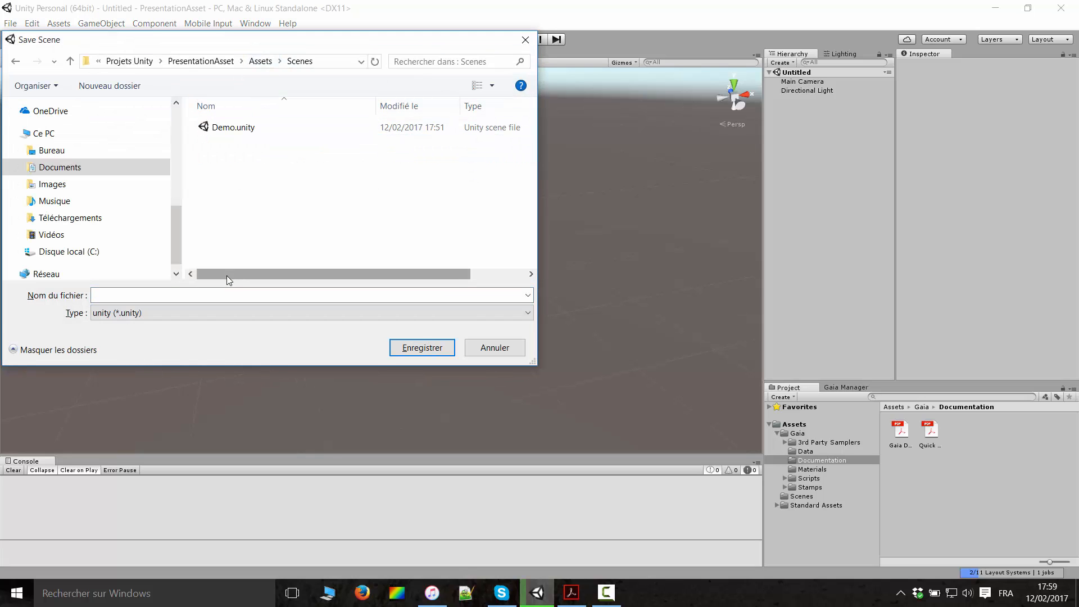
pyautogui.write('Demo2')
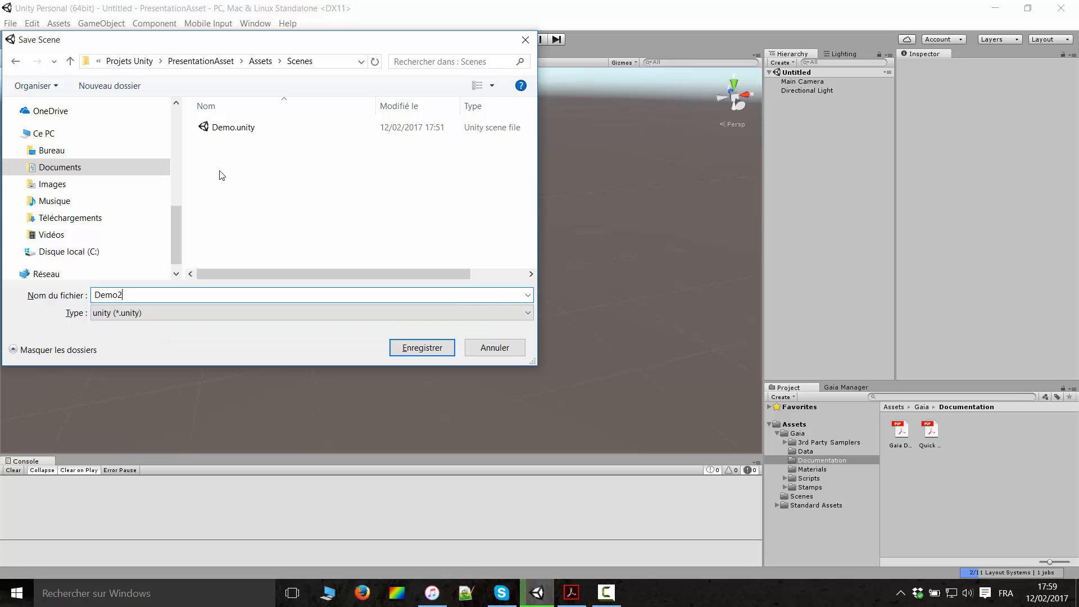
pyautogui.press('Return')
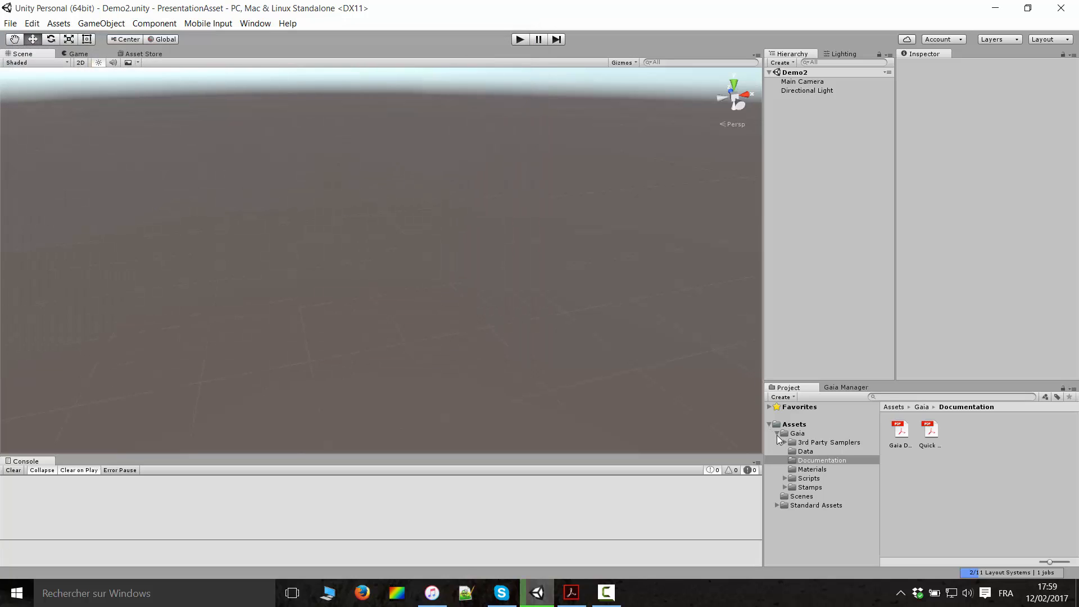
# - Collapse the Gaia folder and delete the Main Camera from the Demo2 scene
pyautogui.click(777, 433)
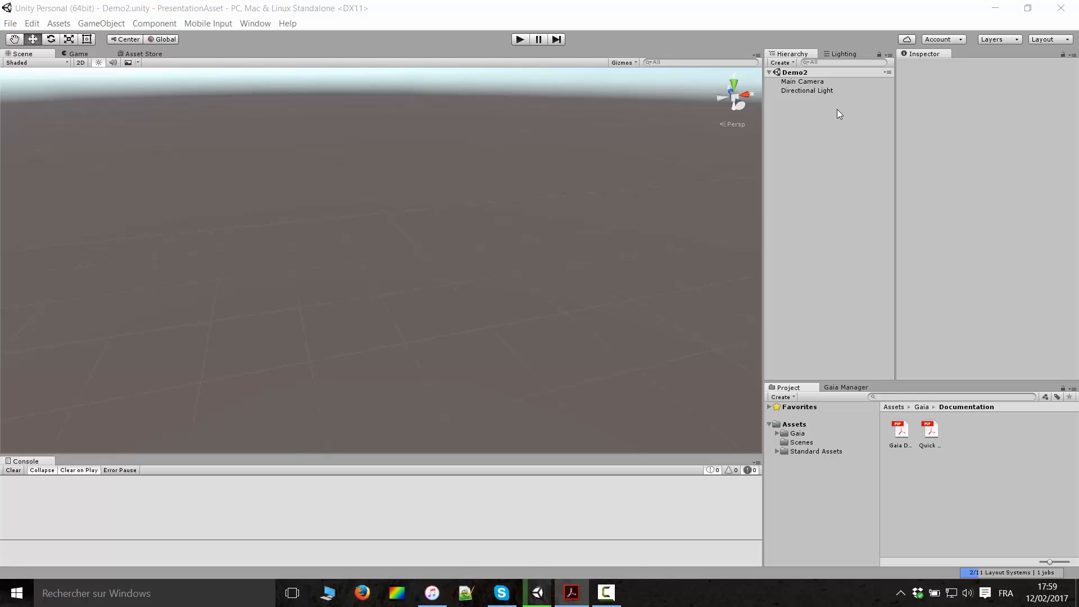
pyautogui.click(804, 82)
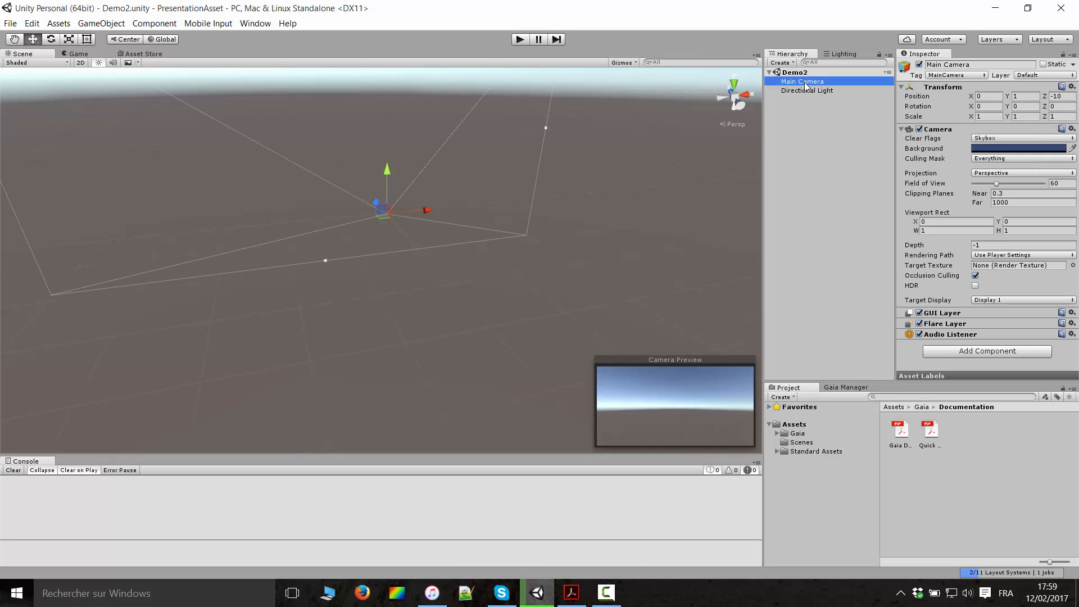
pyautogui.press('Delete')
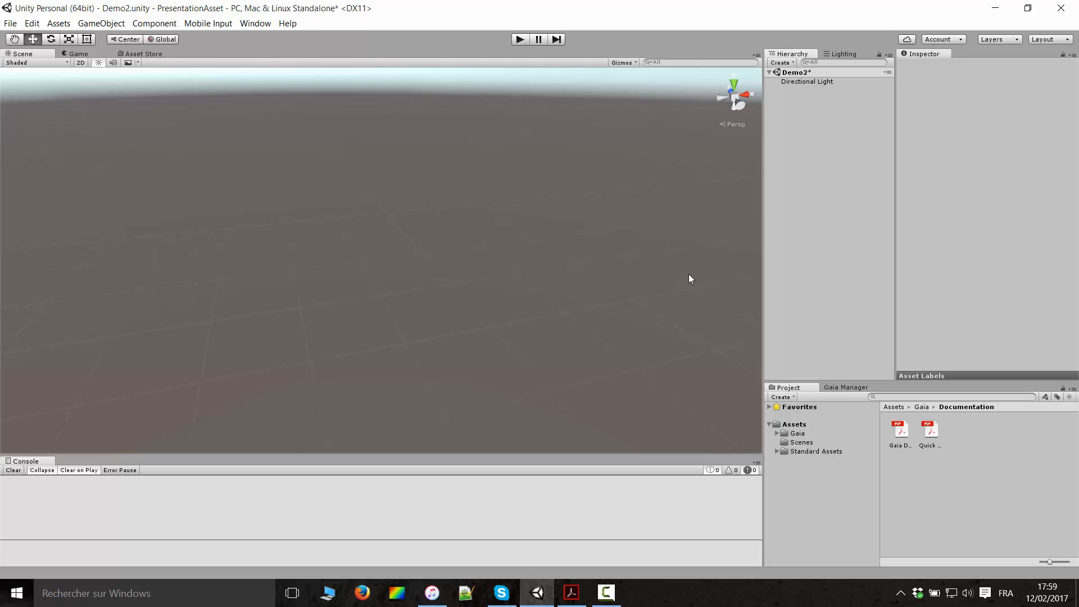
# - Show the Gaia Manager, undock it as a taller floating window and place it over the Project window
pyautogui.moveTo(583, 328); pyautogui.dragTo(545, 289, button='right')
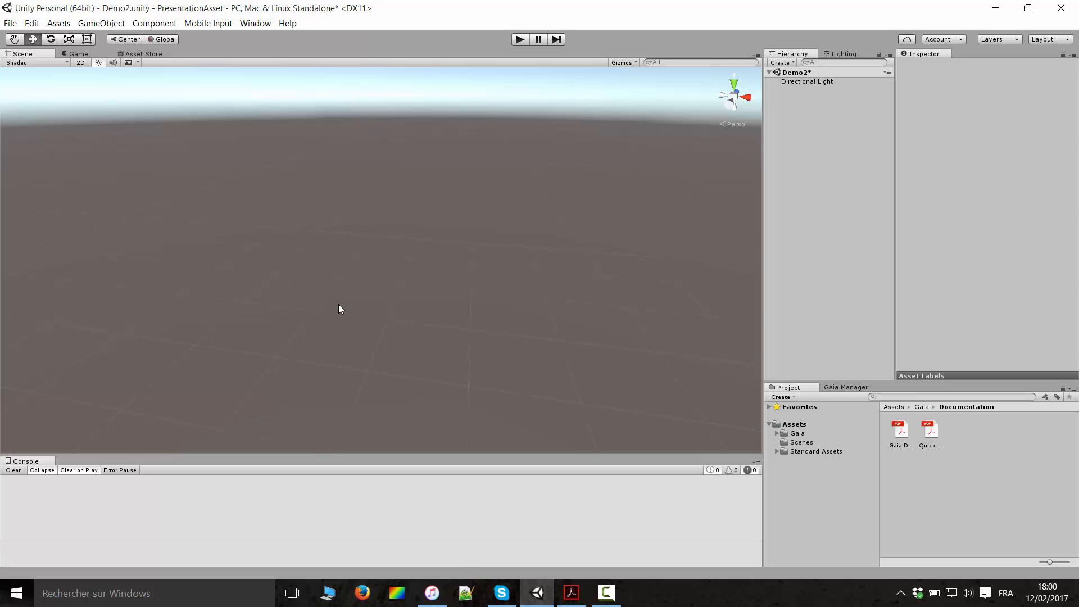
pyautogui.click(254, 26)
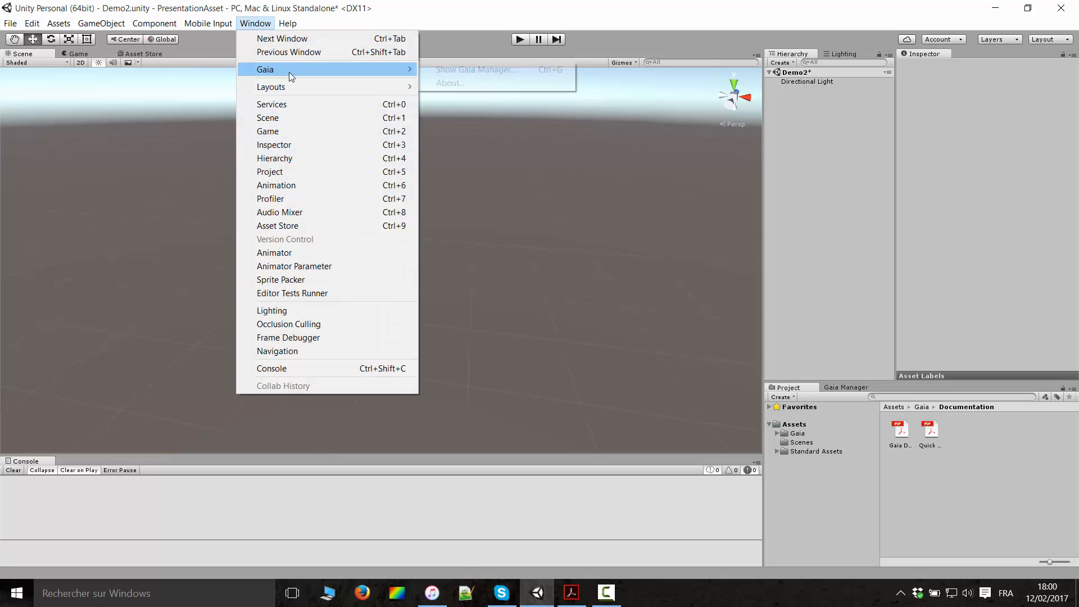
pyautogui.moveTo(377, 72)
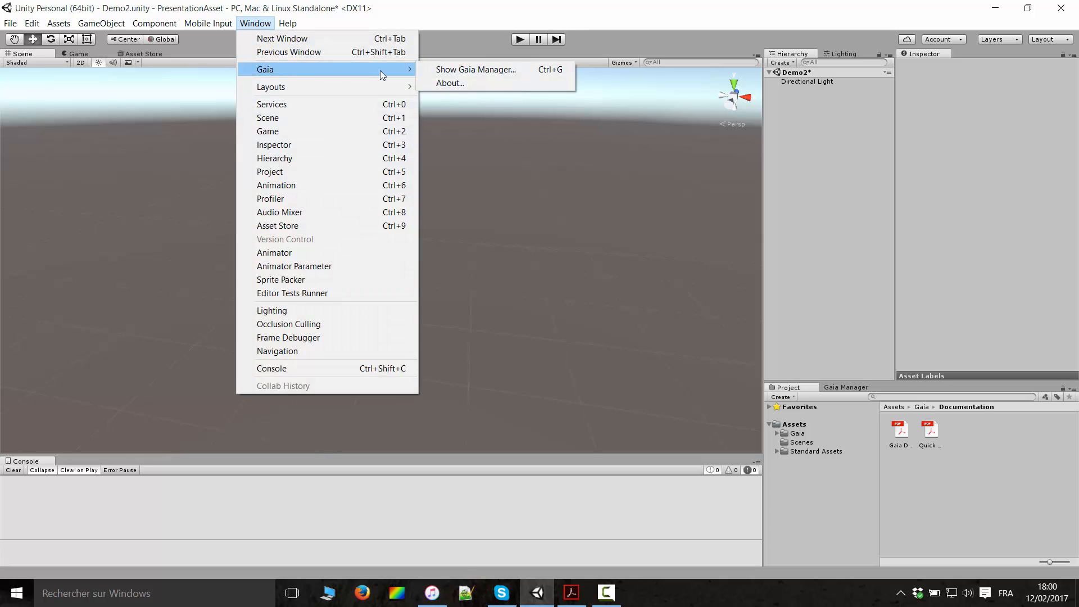
pyautogui.click(500, 70)
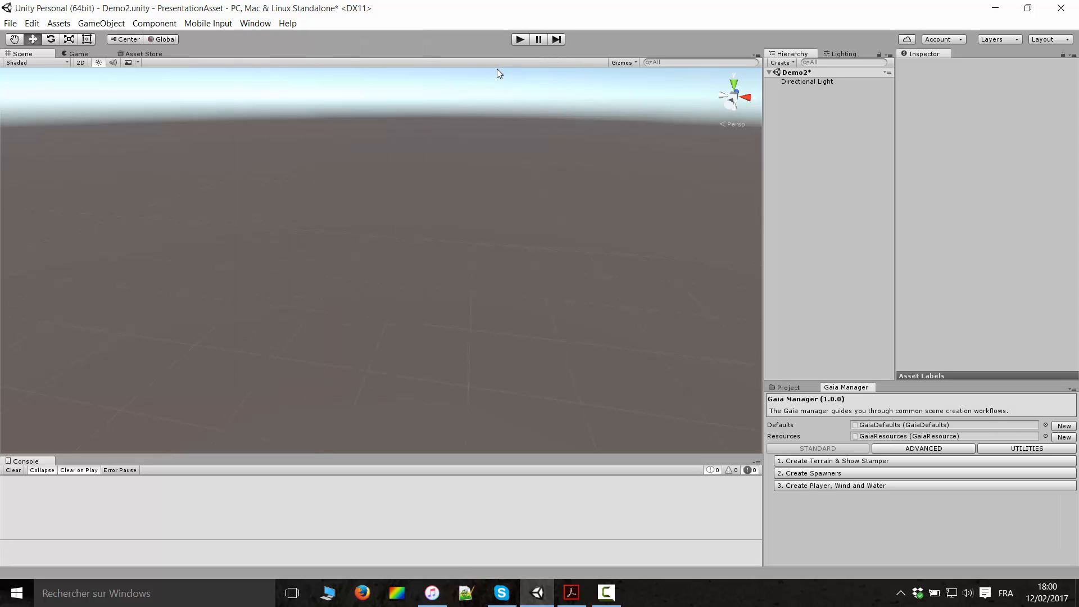
pyautogui.moveTo(851, 388); pyautogui.dragTo(530, 247)
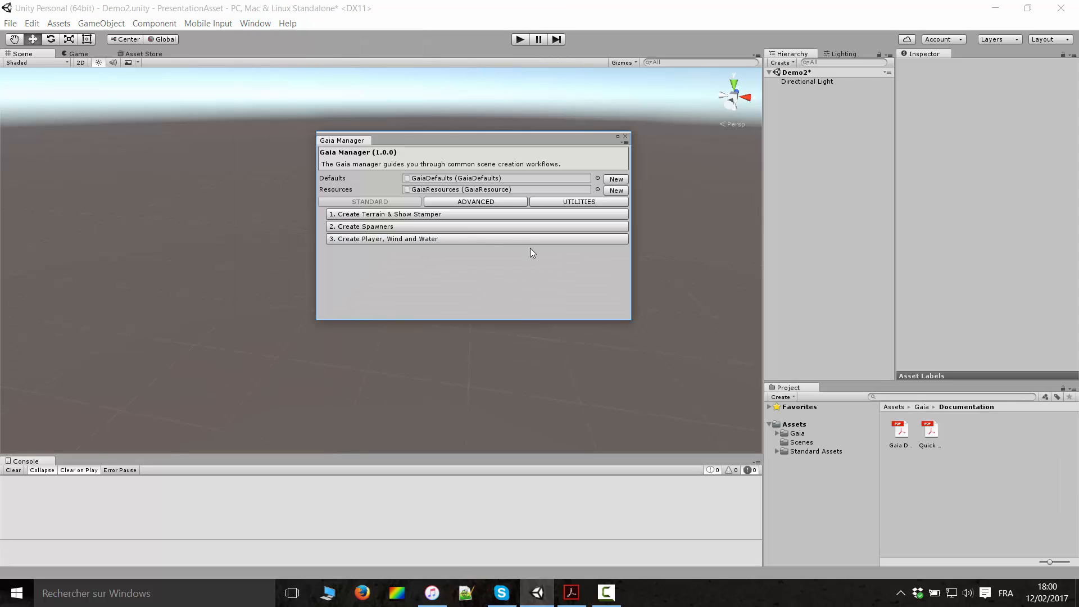
pyautogui.moveTo(521, 322); pyautogui.dragTo(521, 380)
pyautogui.moveTo(504, 144); pyautogui.dragTo(939, 335)
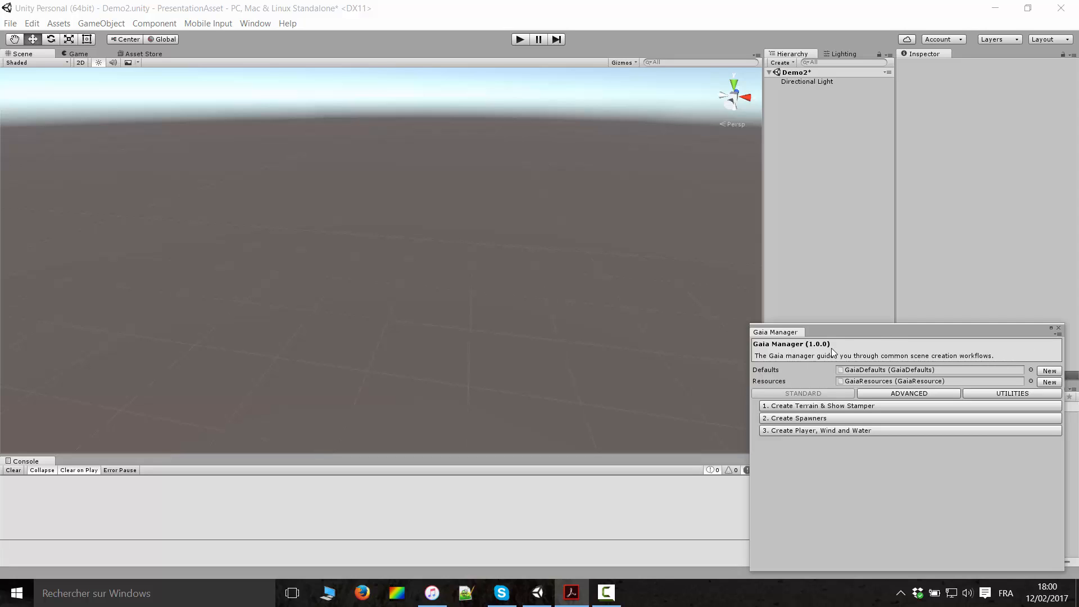
pyautogui.moveTo(883, 334); pyautogui.dragTo(884, 328)
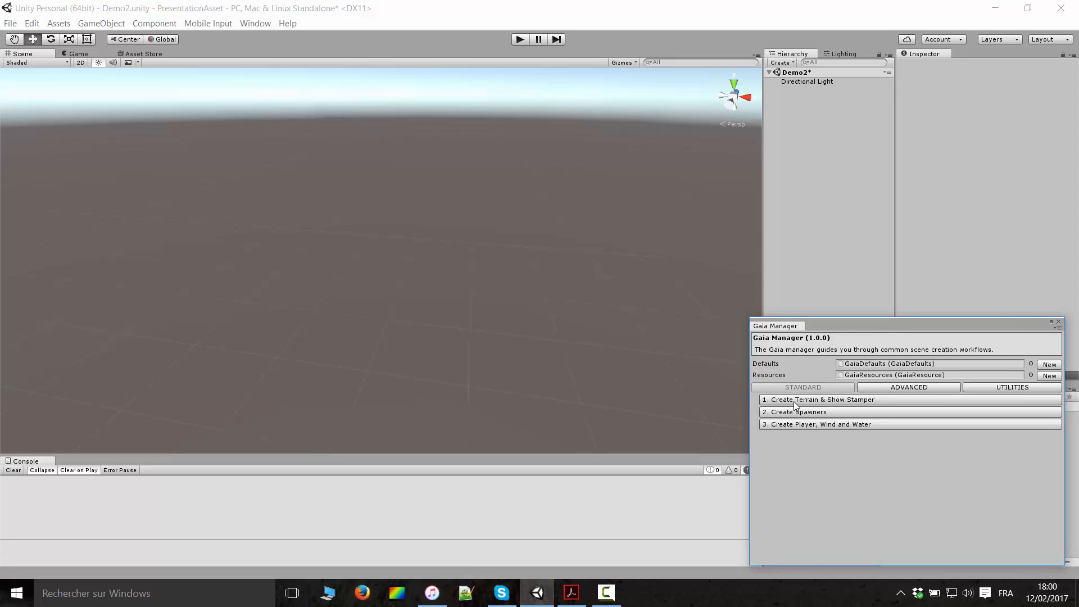
# - Create the Gaia terrain with its Stamper, and inspect the terrain, the Gaia parent object and the Stamper settings
pyautogui.click(835, 400)
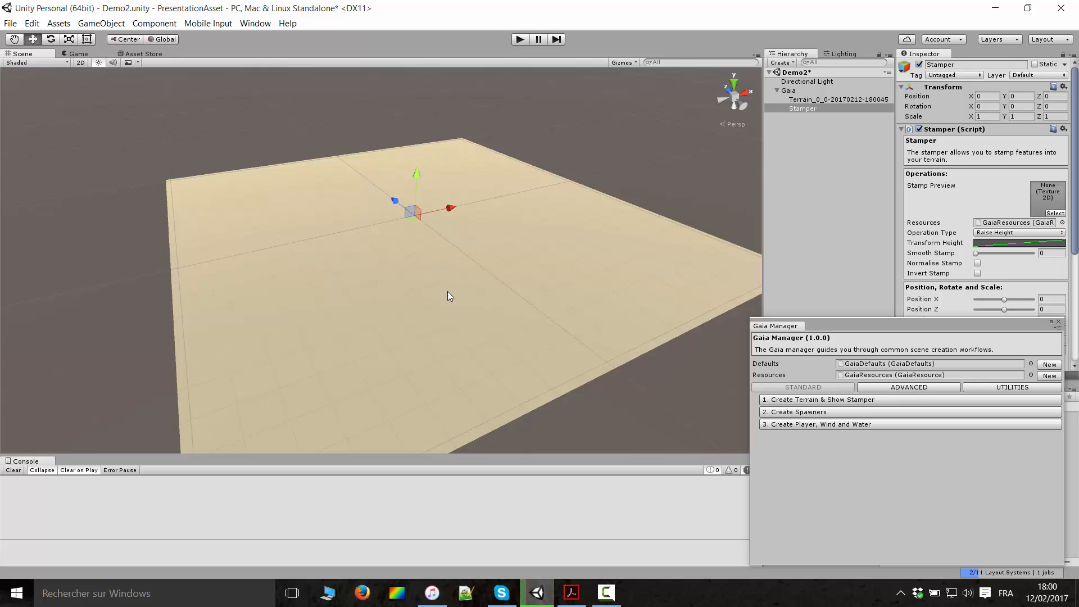
pyautogui.click(814, 99)
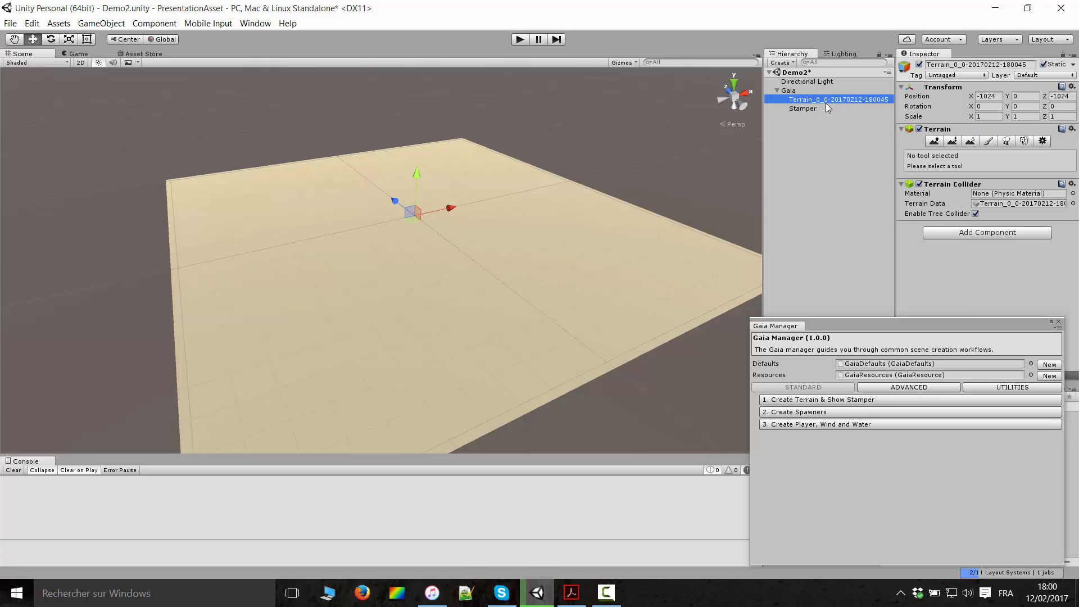
pyautogui.click(790, 90)
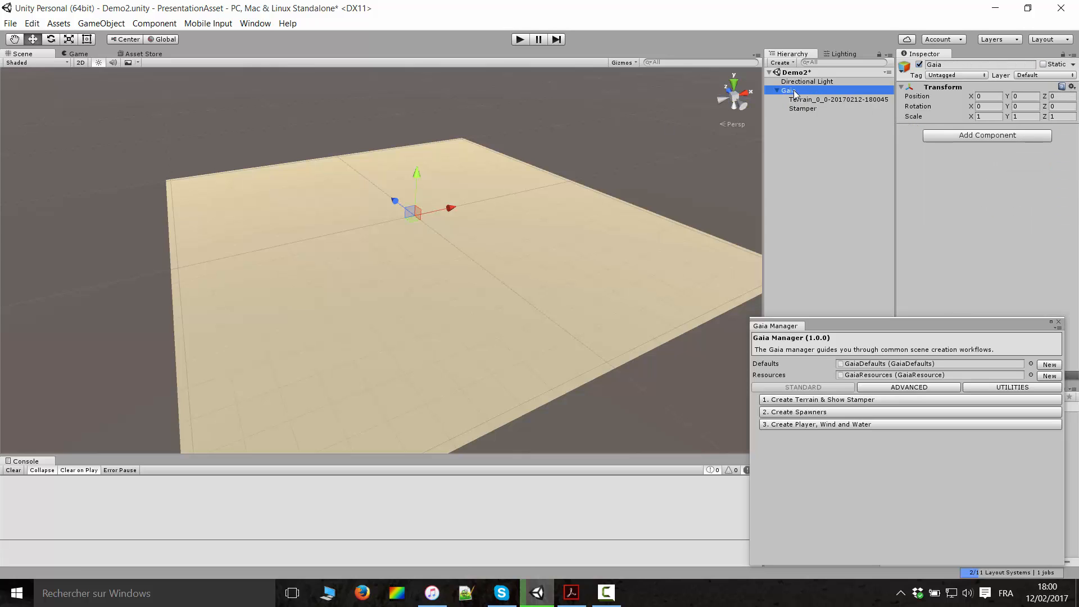
pyautogui.click(807, 107)
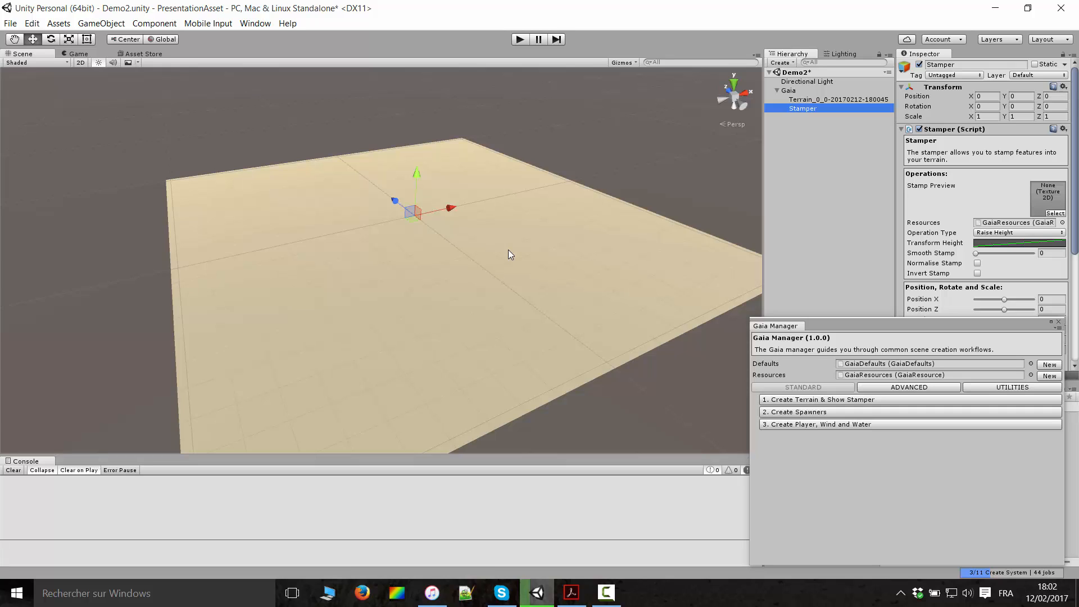
pyautogui.scroll(-3, 977, 250)
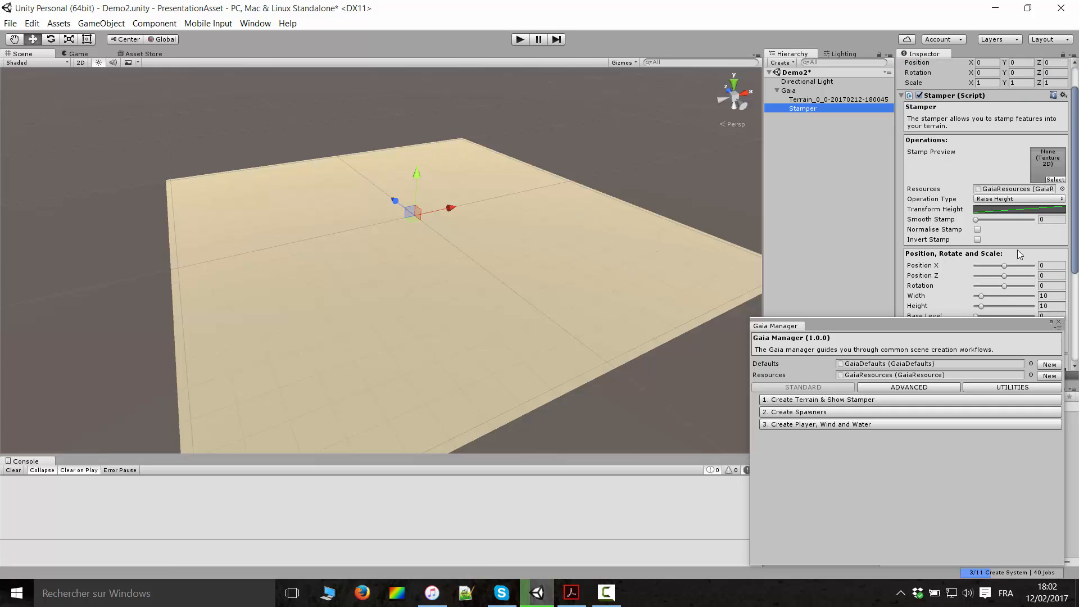
# - Dock the Gaia Manager back beside the Project window and highlight the Stamper's Stamp Preview field
pyautogui.moveTo(837, 329); pyautogui.dragTo(421, 284)
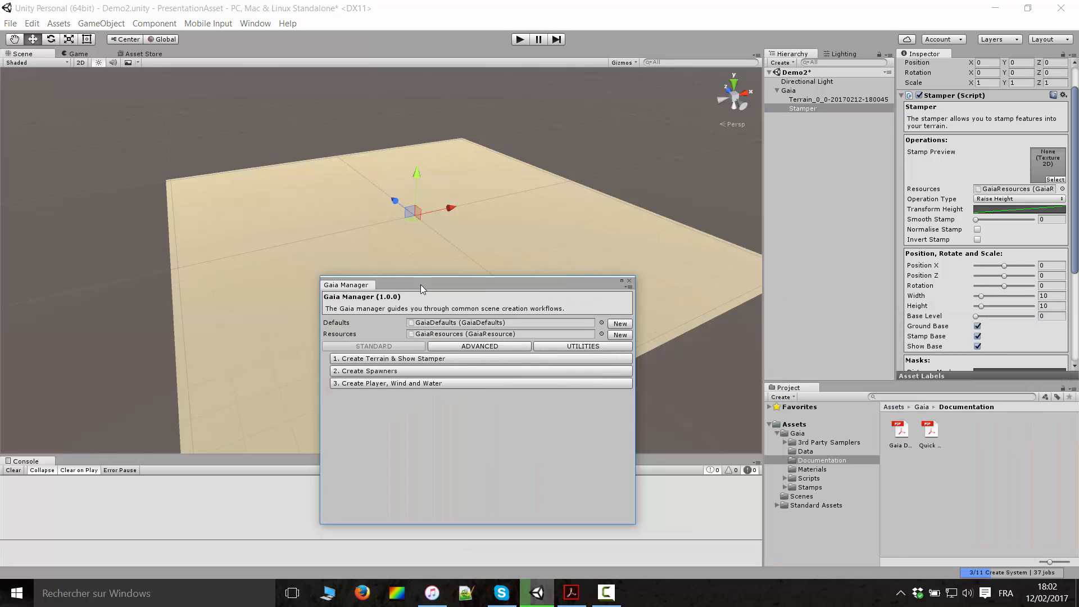
pyautogui.moveTo(355, 284); pyautogui.dragTo(860, 390)
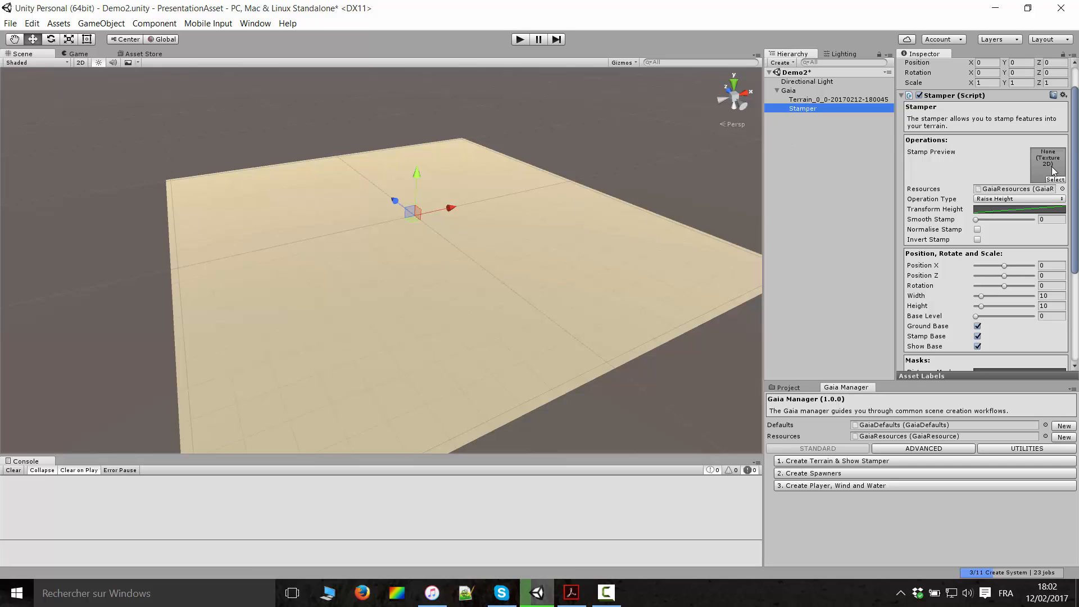
pyautogui.click(1046, 159)
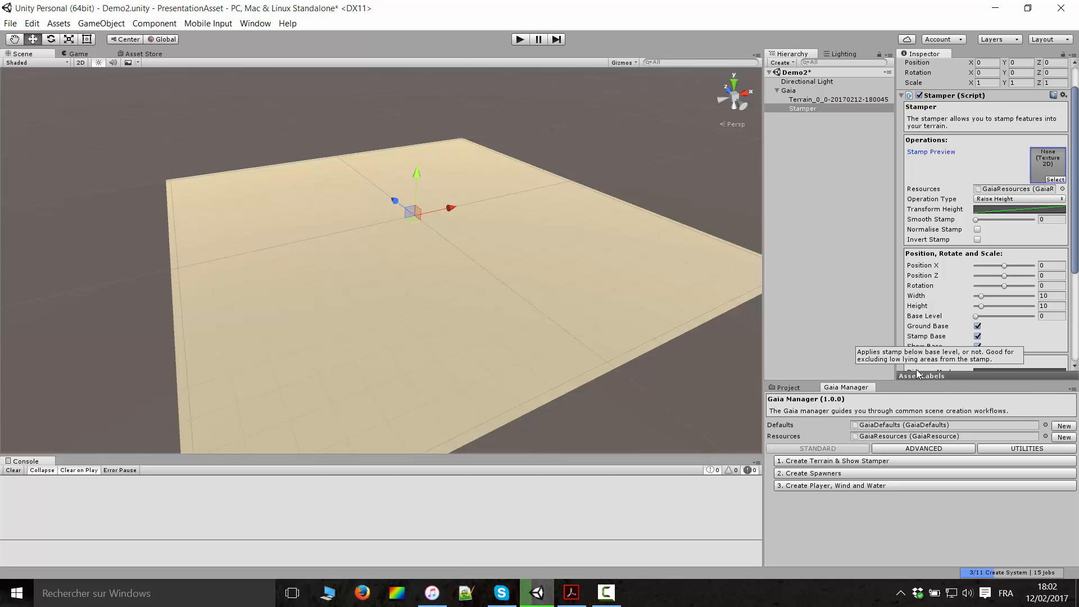
# - Expand Gaia's Stamps folder in the project and browse the stamp categories from Hills through Valleys
pyautogui.click(794, 387)
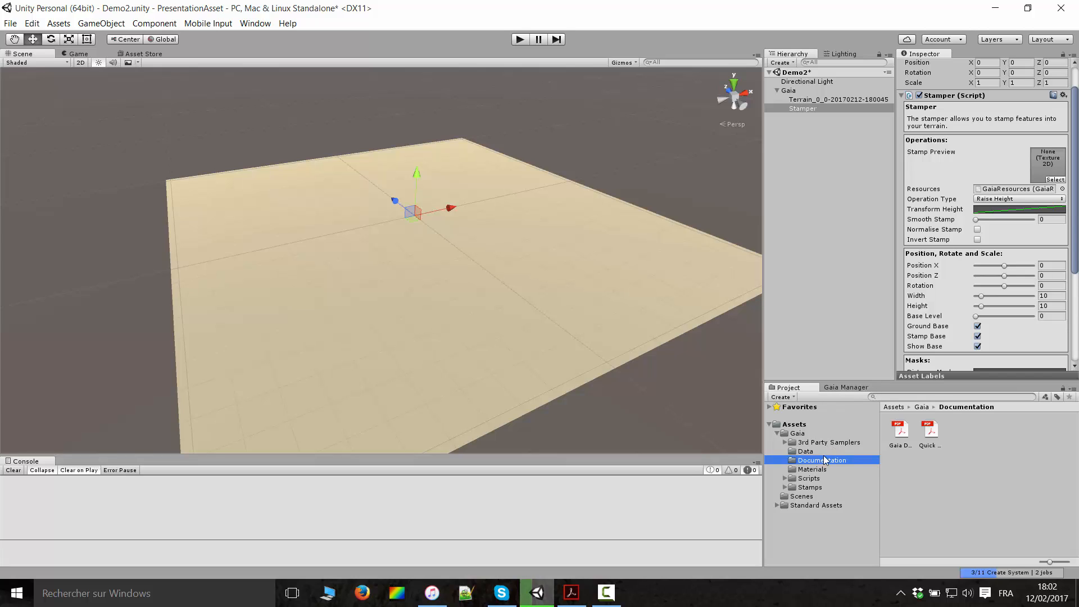
pyautogui.click(784, 487)
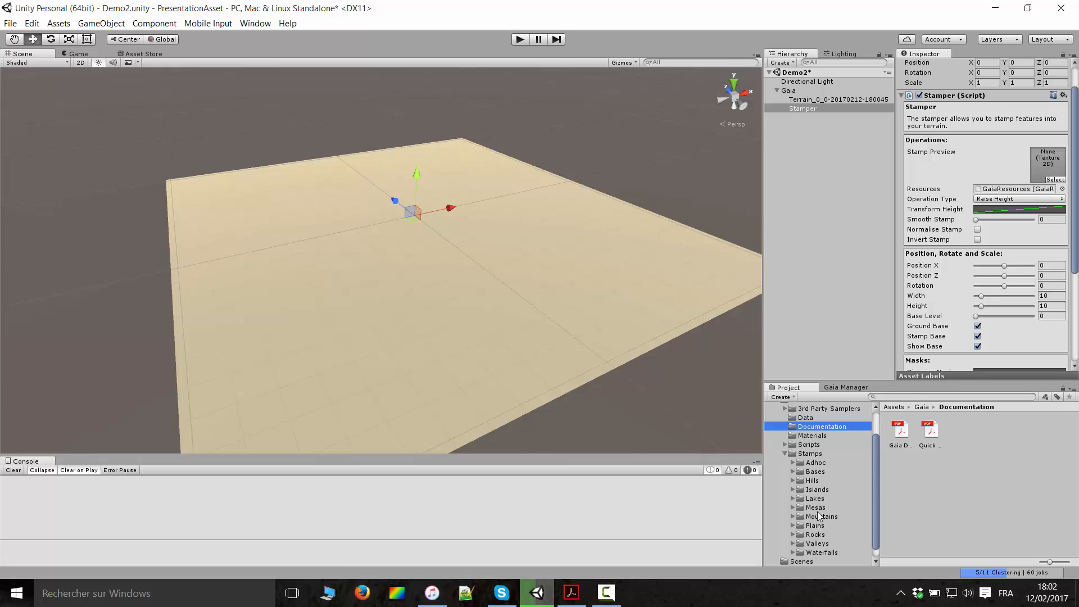
pyautogui.scroll(2, 814, 463)
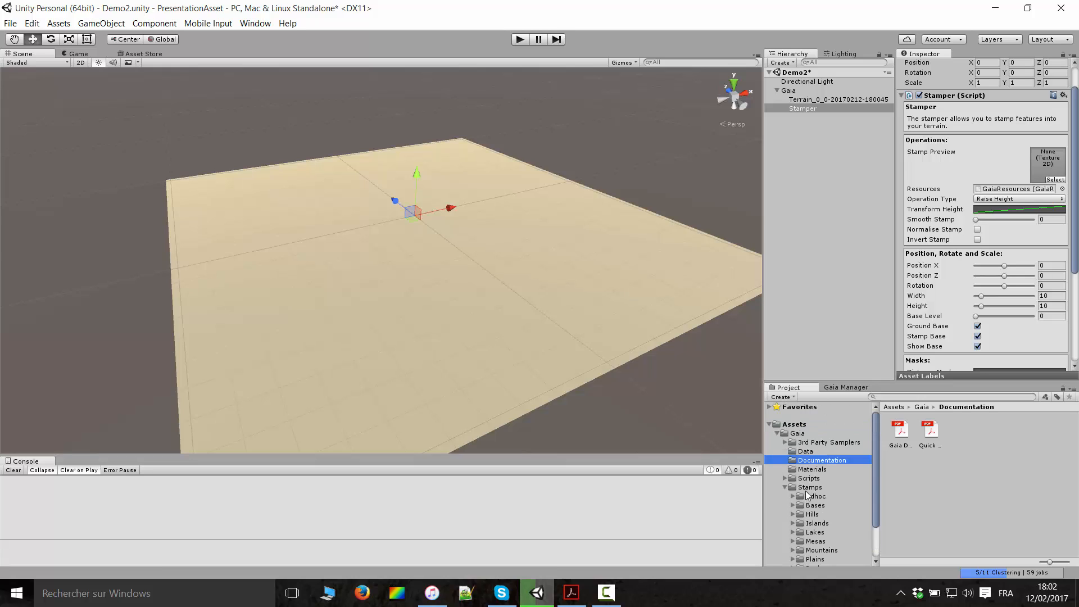
pyautogui.click(808, 488)
pyautogui.scroll(-2, 808, 490)
pyautogui.click(826, 480)
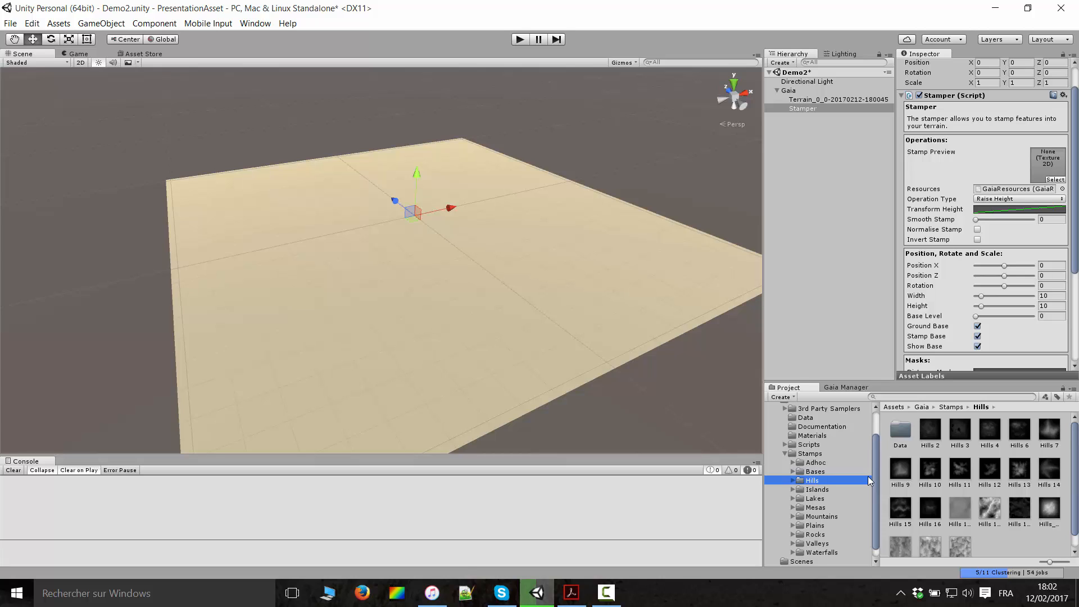
pyautogui.press('Down')
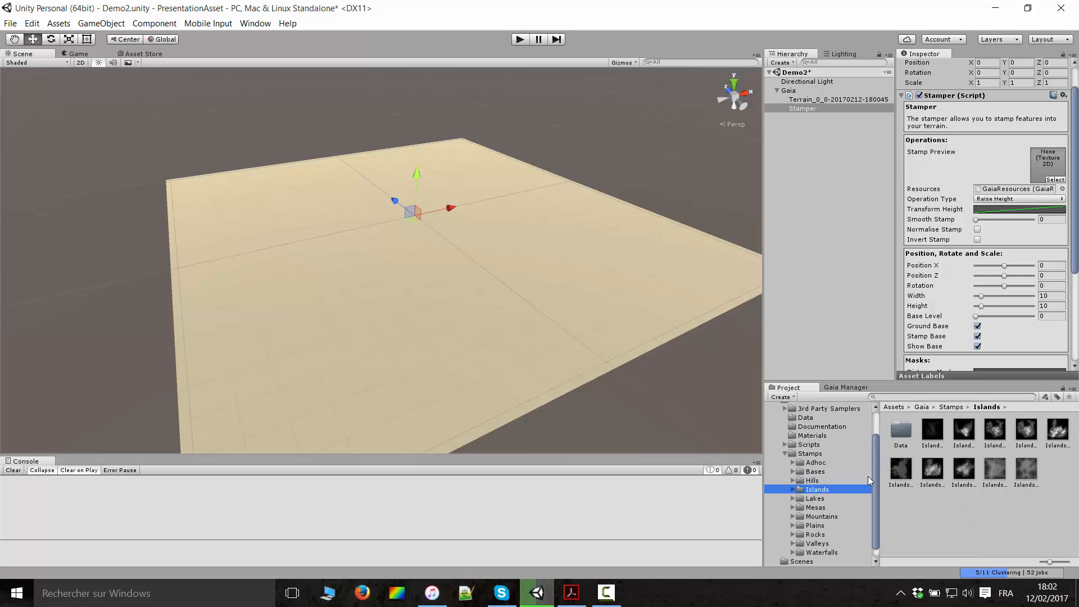
pyautogui.press('Down')
pyautogui.press('Down')
pyautogui.press('Down')
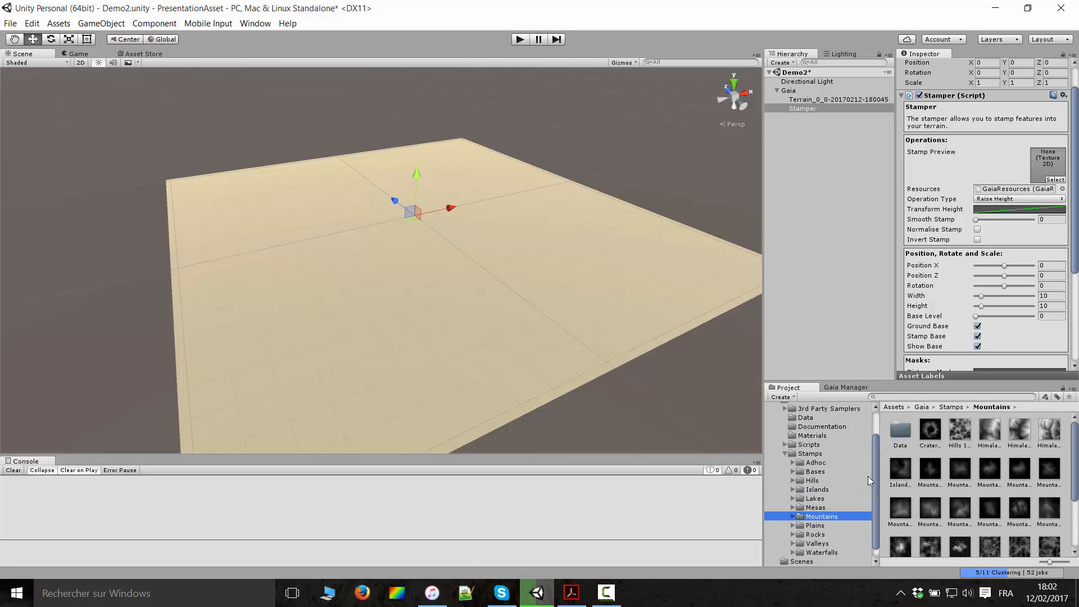
pyautogui.press('Down')
pyautogui.press('Down')
pyautogui.press('Down')
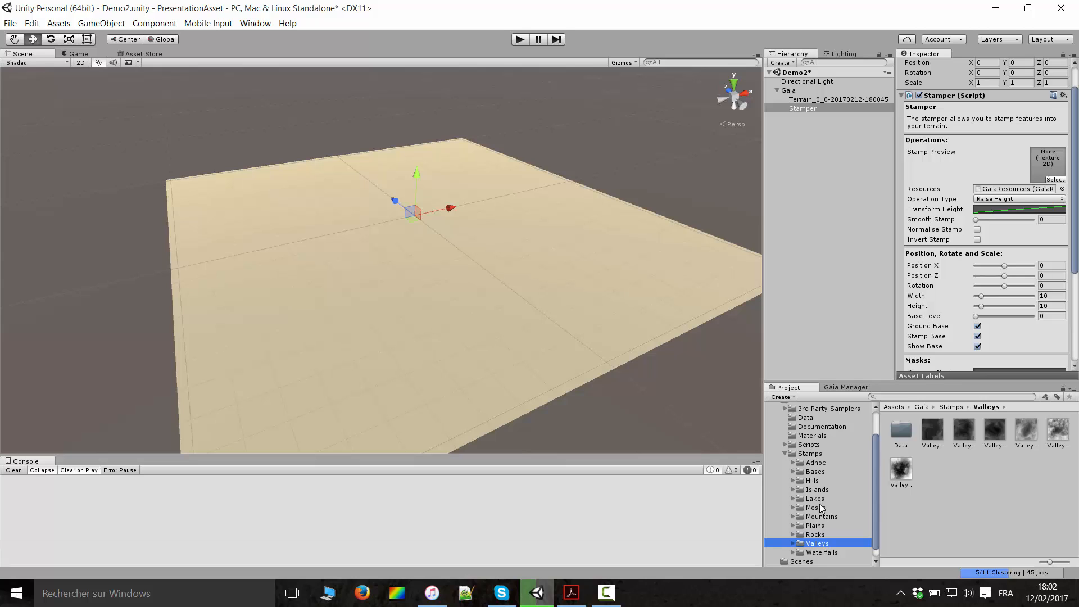
pyautogui.hotkey('alt', 'Tab')
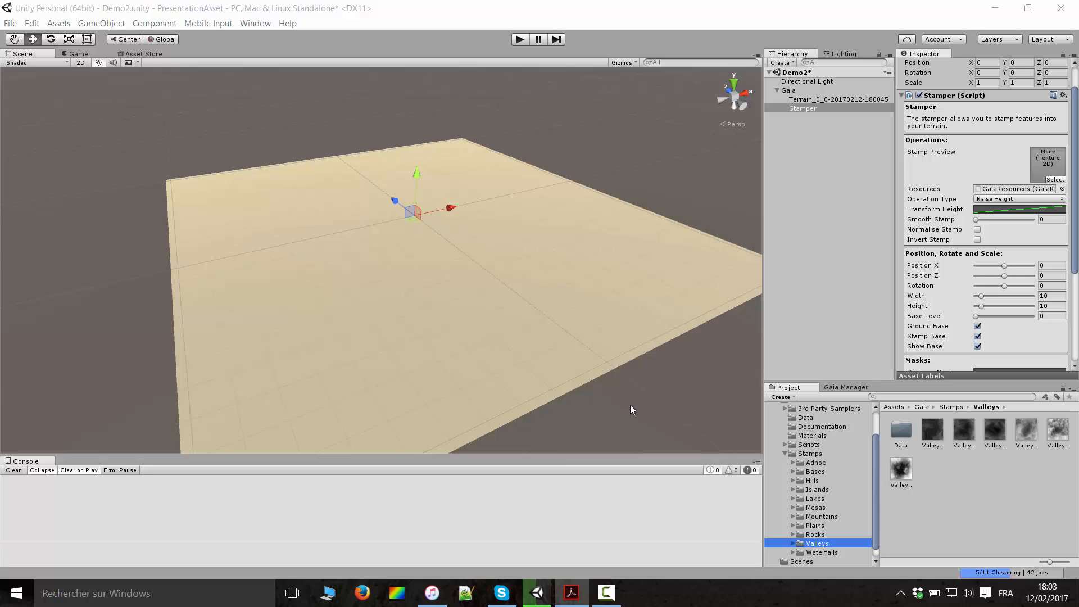
# - Assign the fourth stamp of the Islands folder to the Stamper's Stamp Preview and examine the previewed relief
pyautogui.click(820, 490)
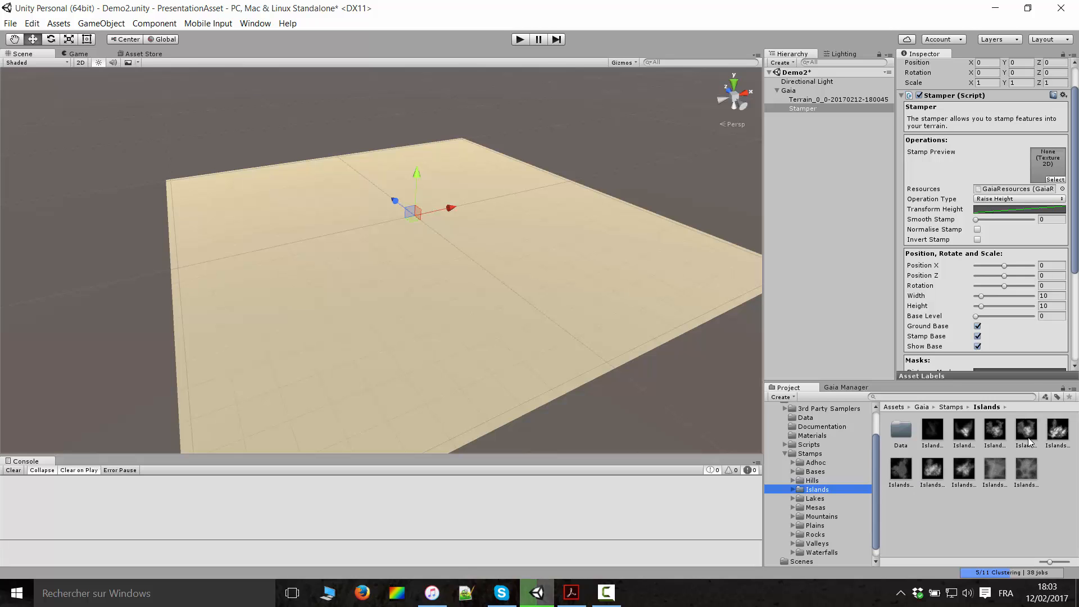
pyautogui.moveTo(1030, 442); pyautogui.dragTo(1052, 172)
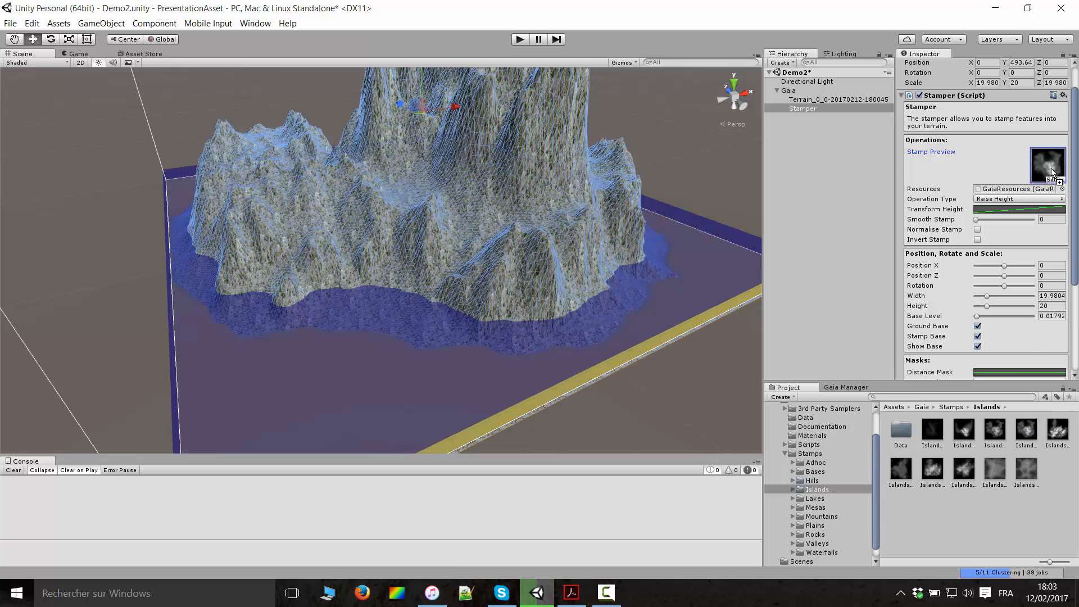
pyautogui.keyDown('alt'); pyautogui.moveTo(532, 248); pyautogui.dragTo(545, 191); pyautogui.keyUp('alt')
pyautogui.scroll(10, 556, 207)
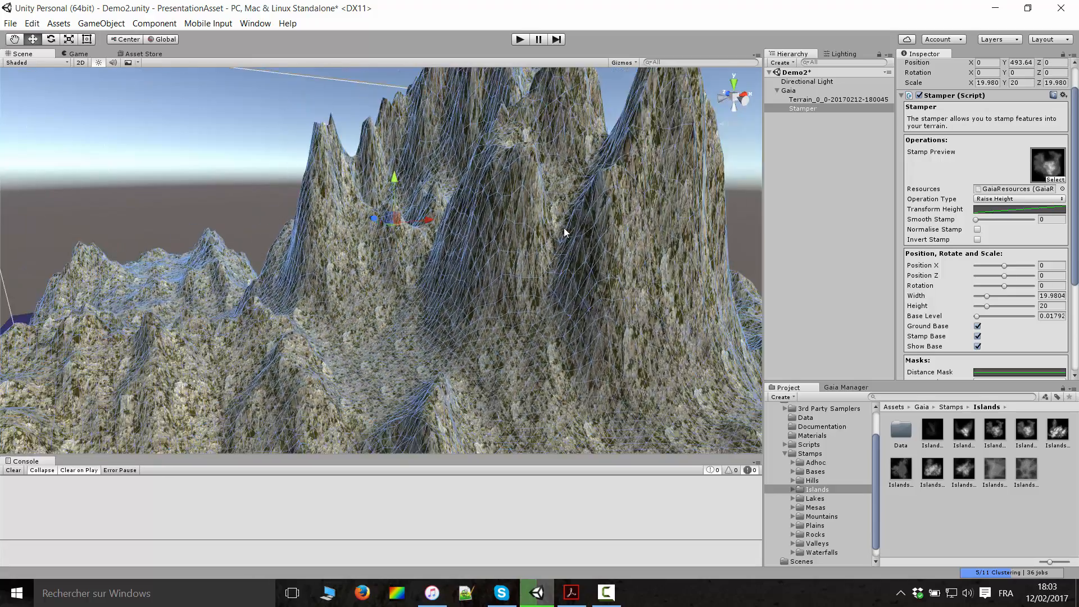
pyautogui.moveTo(564, 228); pyautogui.dragTo(542, 231, button='right')
pyautogui.scroll(-5, 542, 263)
pyautogui.scroll(5, 542, 263)
pyautogui.scroll(-2, 542, 230)
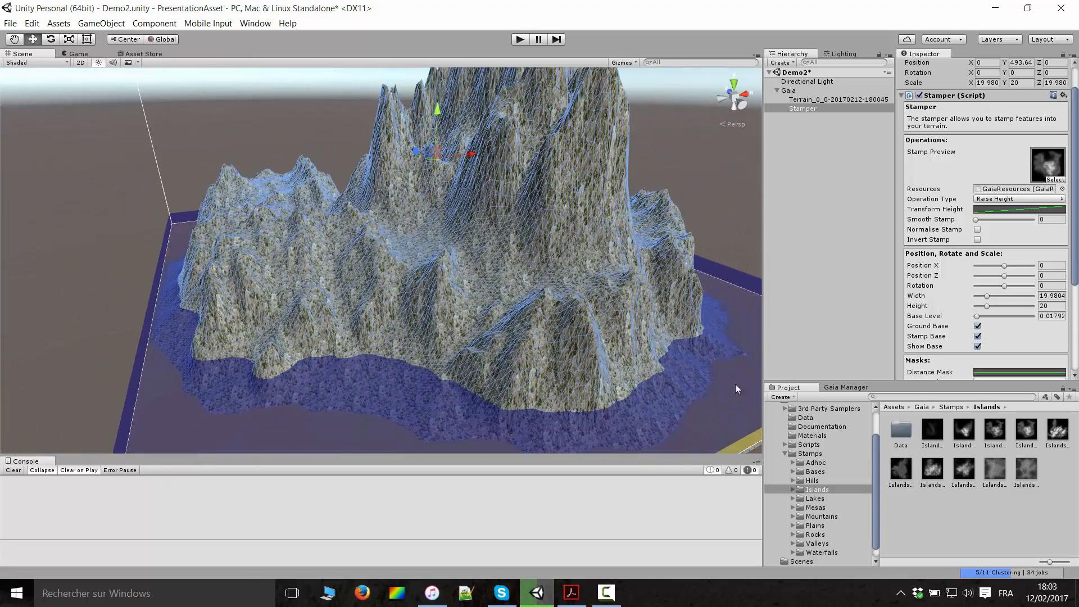
# - Assign the first stamp of the Islands folder to the Stamp Preview and examine the previewed island and Stamper settings
pyautogui.moveTo(933, 435); pyautogui.dragTo(1057, 173)
pyautogui.scroll(8, 502, 297)
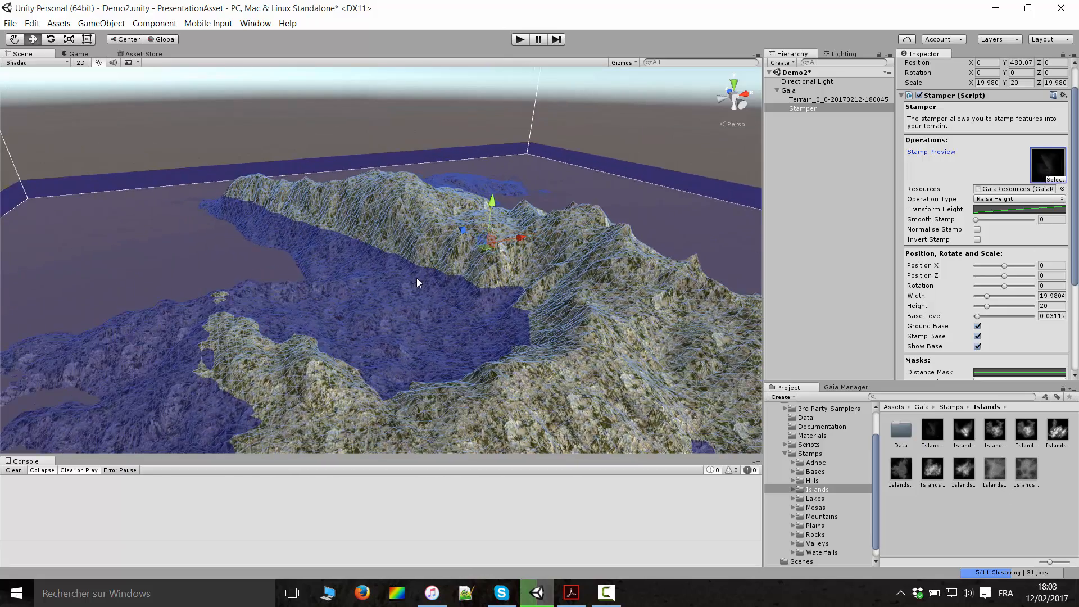
pyautogui.moveTo(416, 278); pyautogui.dragTo(524, 295, button='right')
pyautogui.scroll(-6, 525, 295)
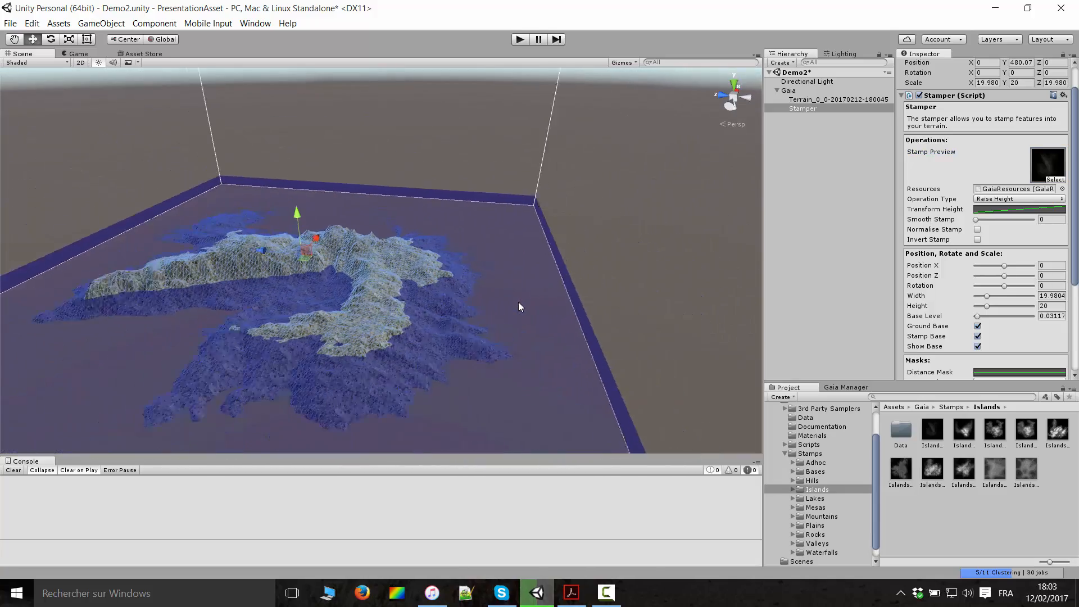
pyautogui.moveTo(428, 309); pyautogui.dragTo(397, 322, button='right')
pyautogui.scroll(3, 479, 180)
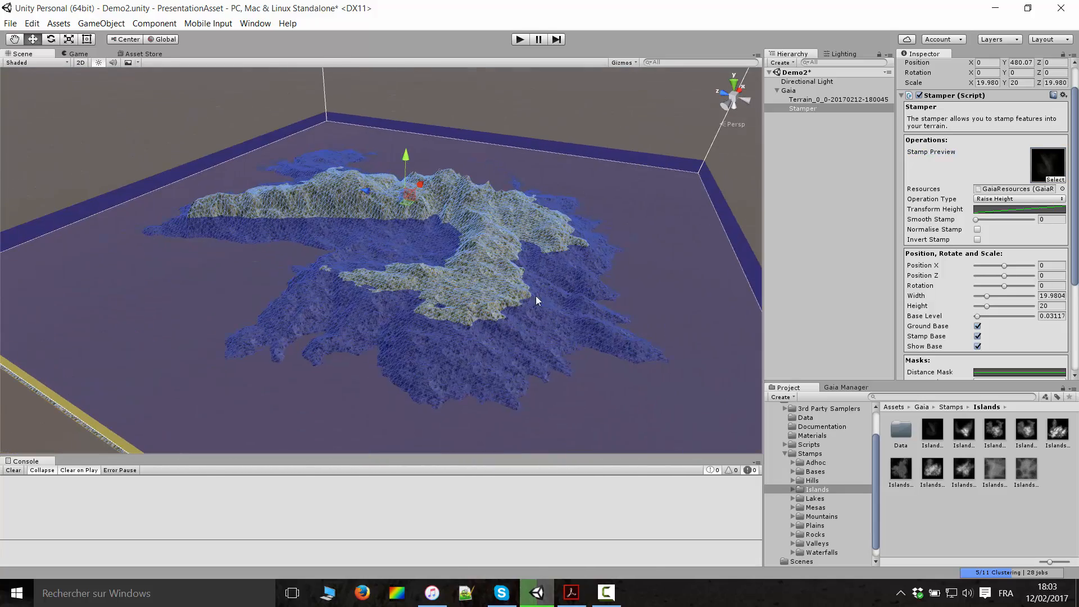
pyautogui.scroll(-2, 1003, 193)
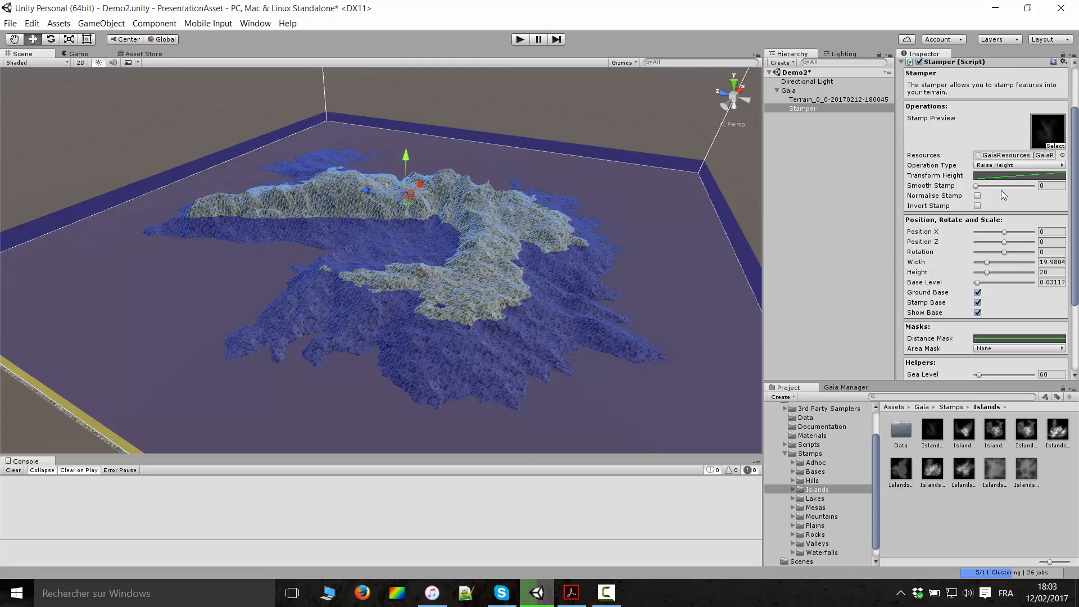
pyautogui.scroll(-1, 593, 235)
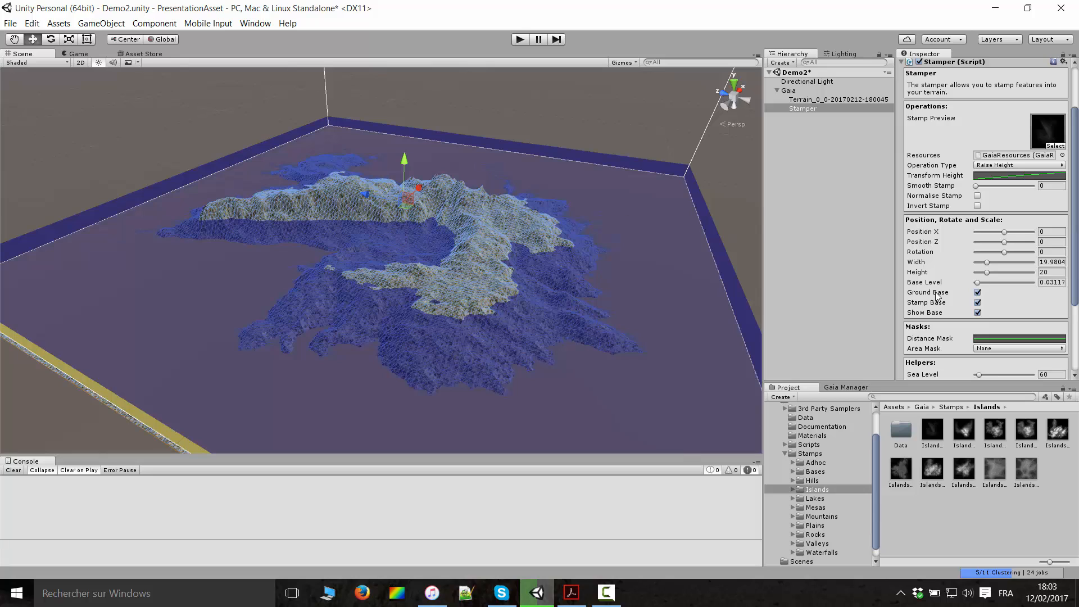
# - Try shifting the stamp along Position X and rotating it to 180, resetting both Position X and Rotation to 0
pyautogui.moveTo(1004, 233); pyautogui.dragTo(1012, 241)
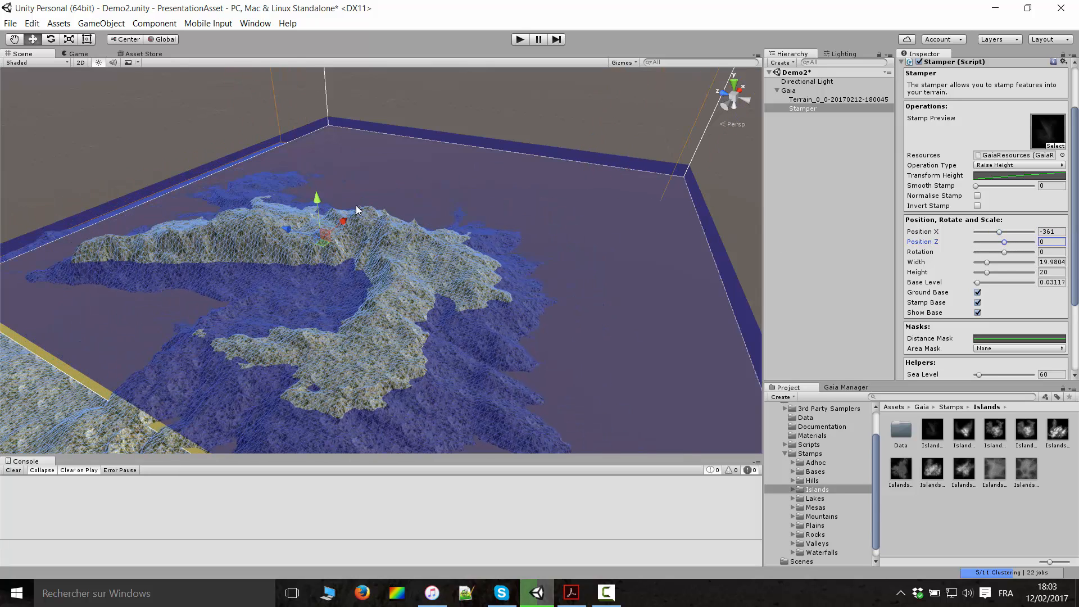
pyautogui.click(1047, 232)
pyautogui.write('0')
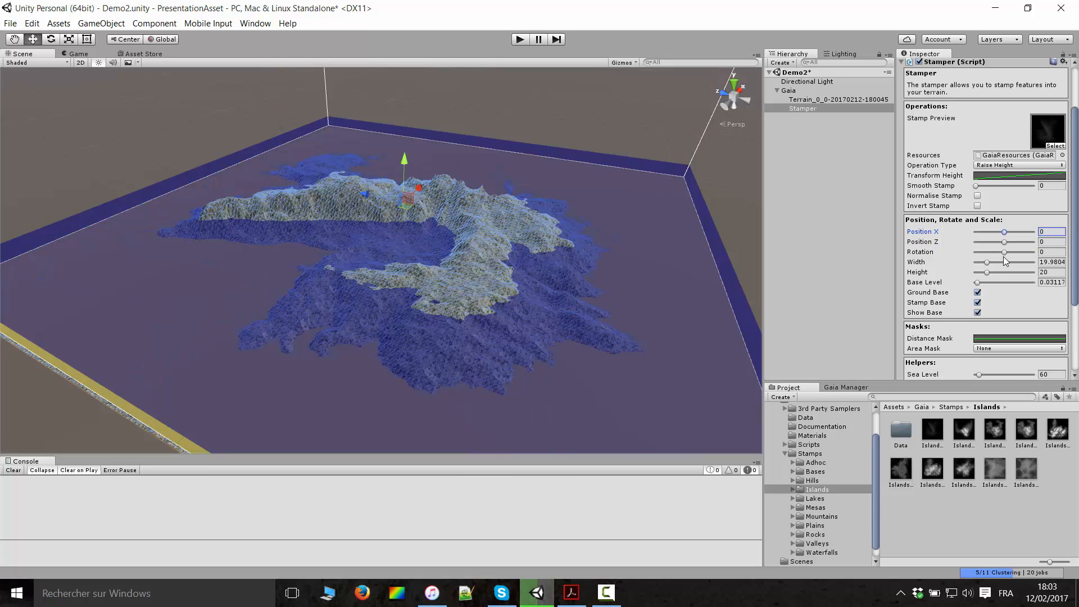
pyautogui.moveTo(1004, 253); pyautogui.dragTo(1039, 259)
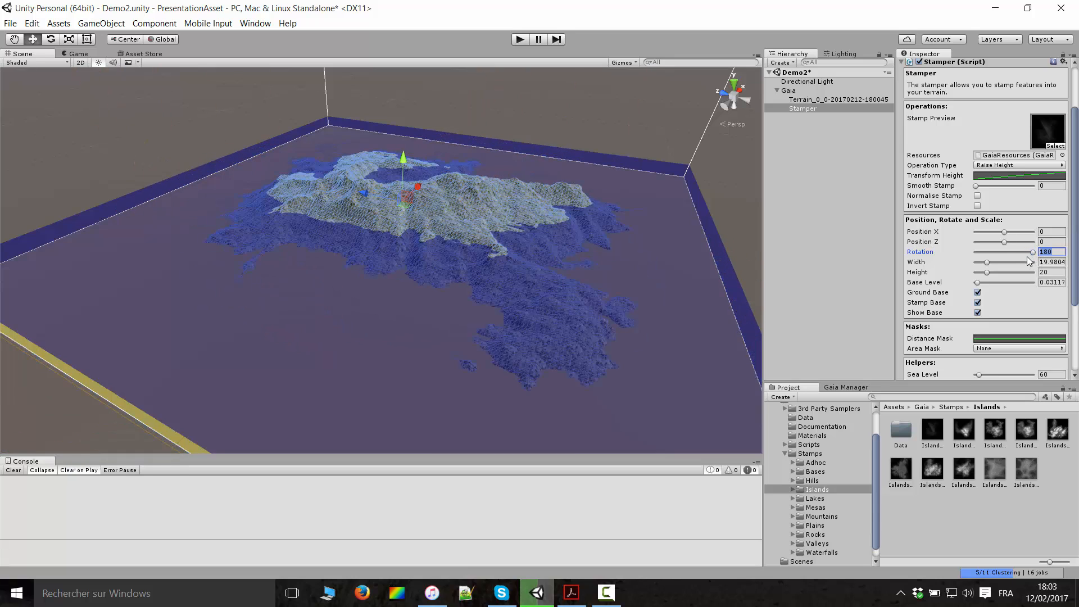
pyautogui.press('BackSpace')
pyautogui.write('0')
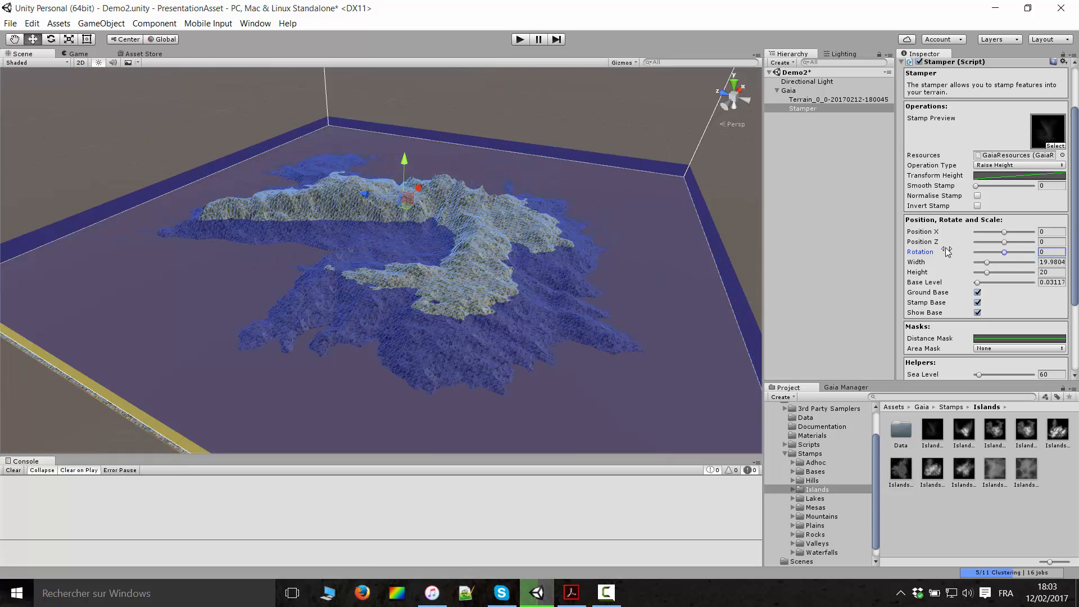
# - Try slightly wider and narrower sizes for the island stamp and set its Width to 20
pyautogui.scroll(-2, 520, 232)
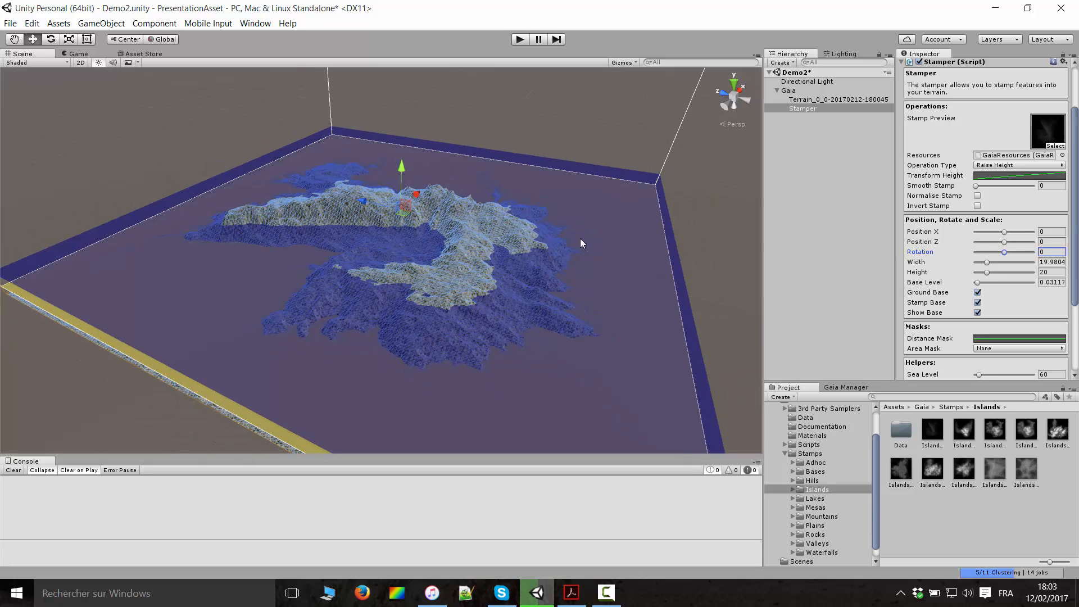
pyautogui.scroll(-5, 1017, 223)
pyautogui.scroll(3, 994, 284)
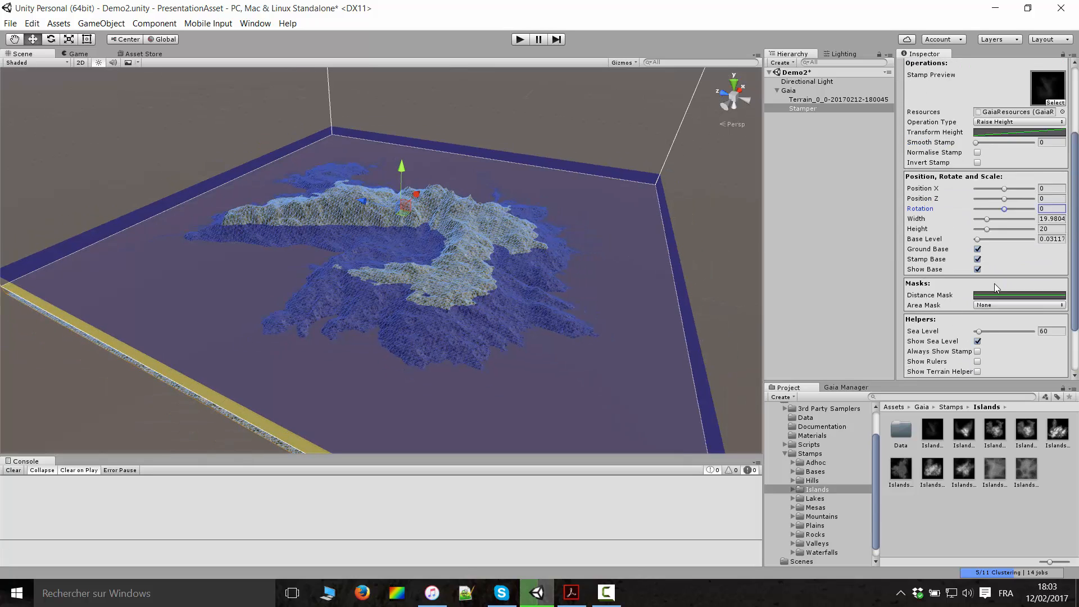
pyautogui.scroll(-3, 994, 283)
pyautogui.scroll(4, 978, 224)
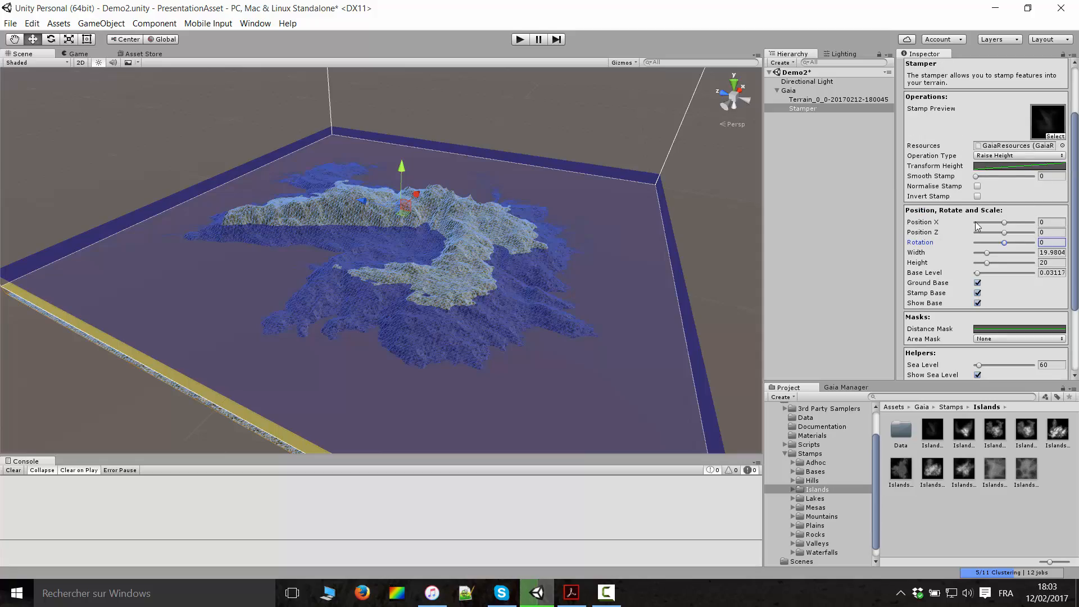
pyautogui.moveTo(986, 256)
pyautogui.mouseDown()
pyautogui.moveTo(1005, 262)
pyautogui.moveTo(986, 255)
pyautogui.mouseUp()
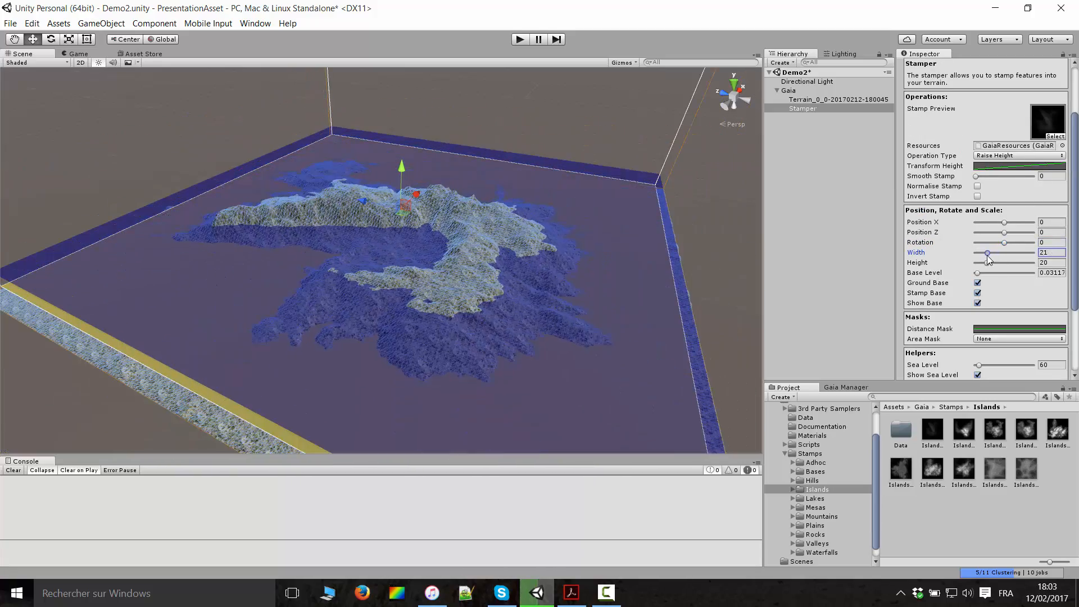
pyautogui.click(1051, 253)
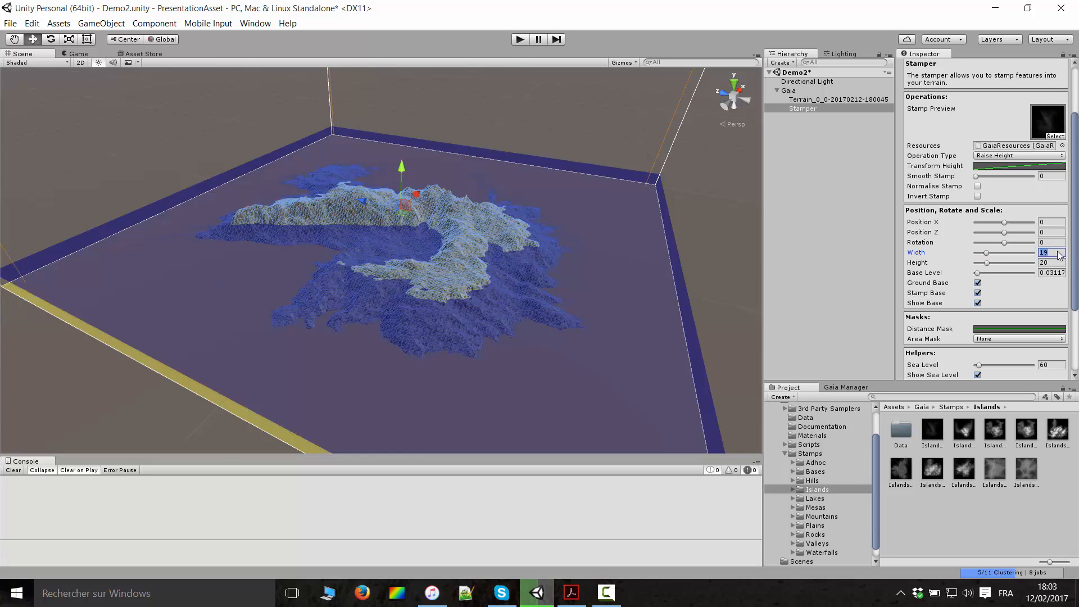
pyautogui.write('20')
# - Raise the island stamp by setting its Height to 28
pyautogui.moveTo(997, 265)
pyautogui.mouseDown()
pyautogui.moveTo(1007, 265)
pyautogui.moveTo(979, 269)
pyautogui.moveTo(993, 272)
pyautogui.mouseUp()
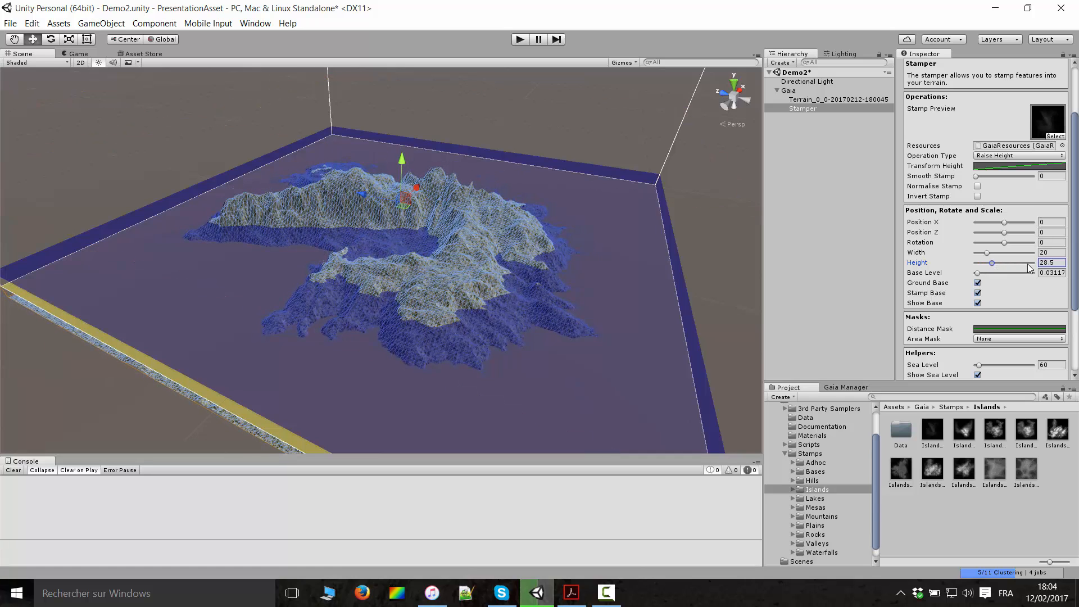
pyautogui.click(1058, 263)
pyautogui.write('28')
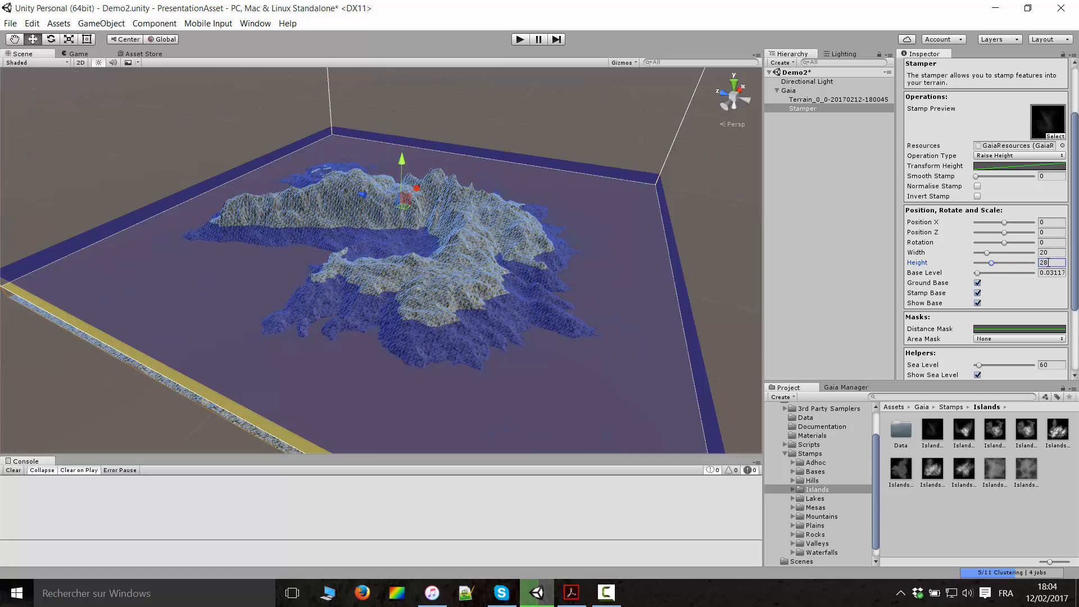
pyautogui.scroll(-3, 985, 238)
pyautogui.scroll(-1, 983, 237)
pyautogui.scroll(3, 983, 237)
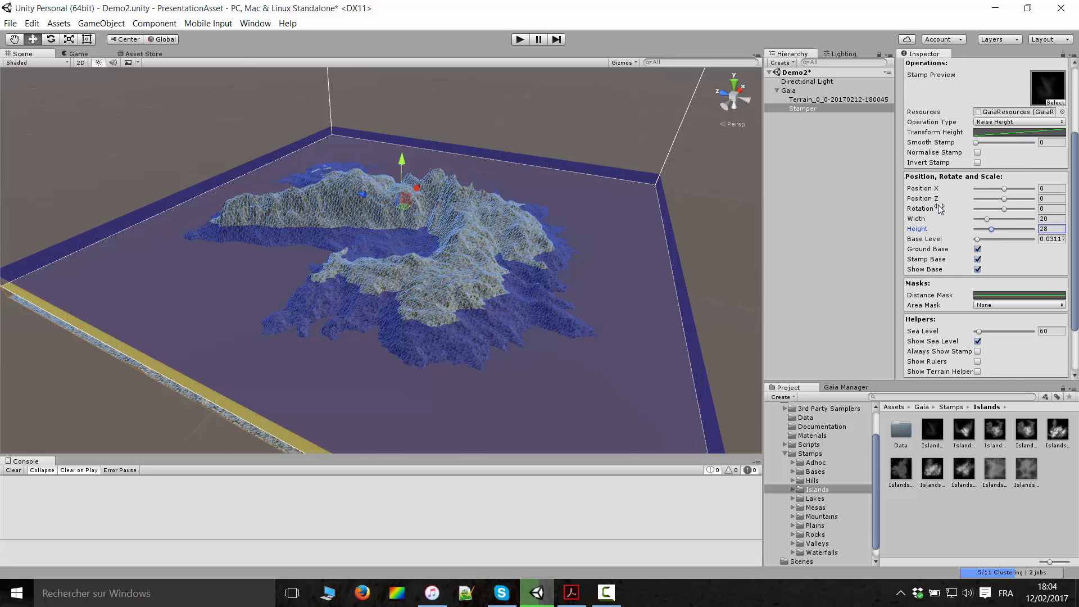
# - Examine the raised island's mountains and coastline against the sea level from near and far
pyautogui.scroll(-2, 328, 289)
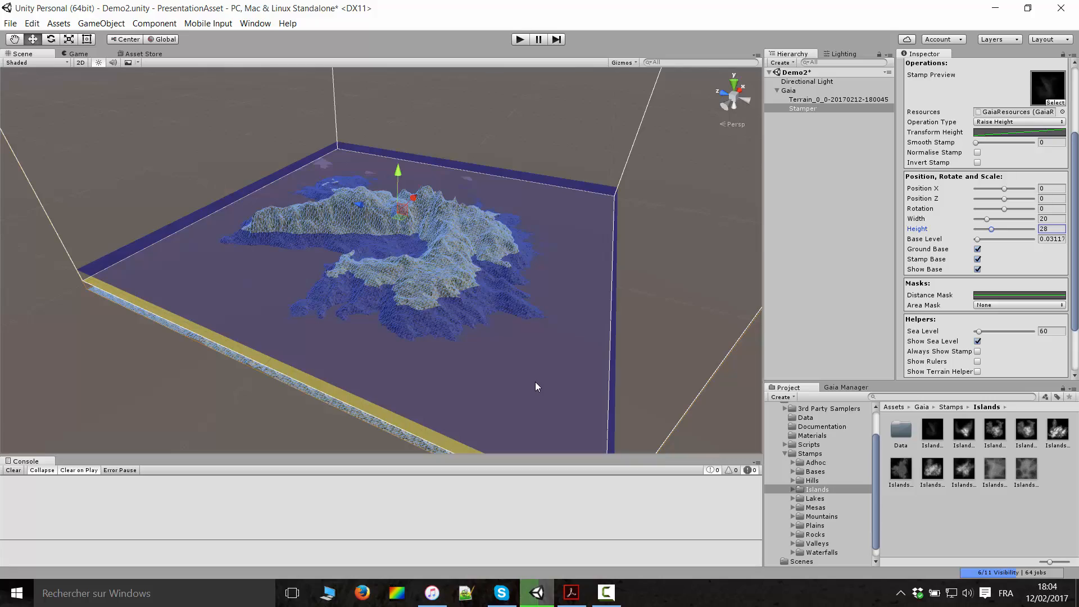
pyautogui.scroll(5, 527, 256)
pyautogui.scroll(5, 527, 256)
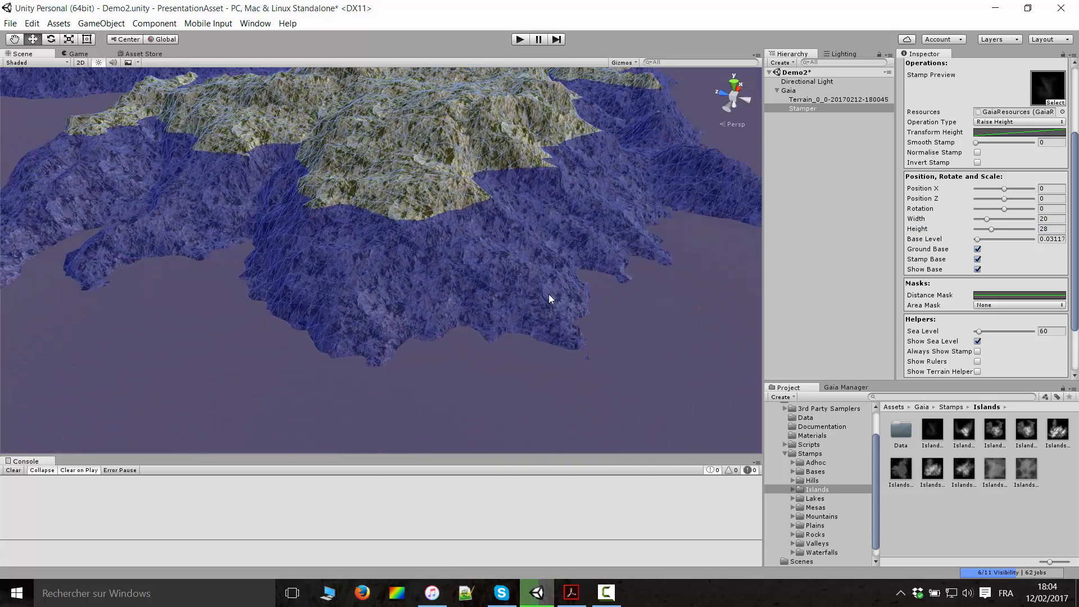
pyautogui.keyDown('alt'); pyautogui.moveTo(548, 295); pyautogui.dragTo(566, 240); pyautogui.keyUp('alt')
pyautogui.scroll(-5, 566, 243)
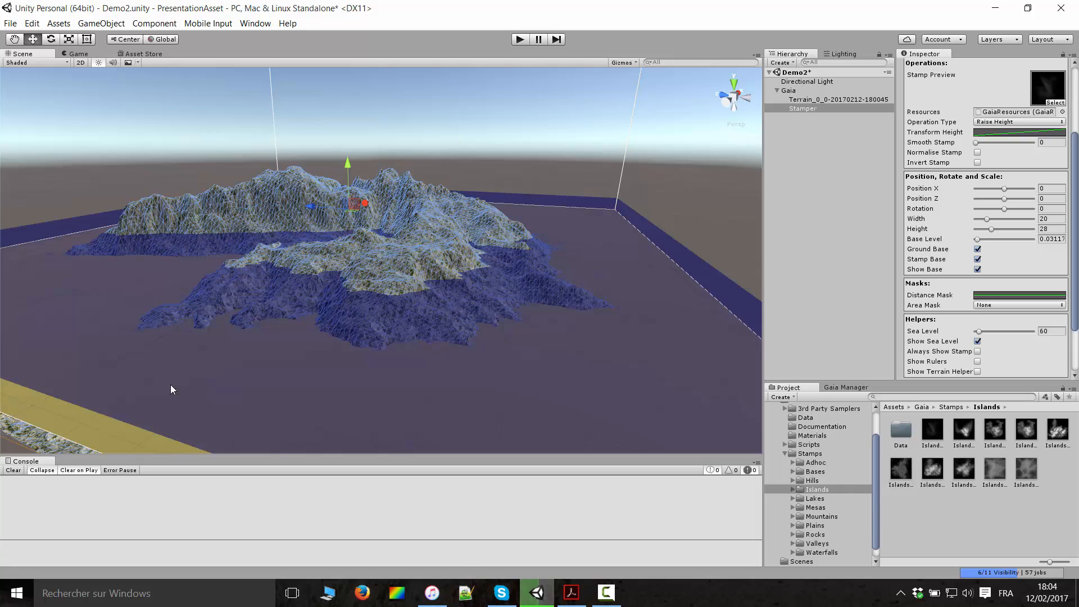
pyautogui.scroll(-1, 454, 260)
pyautogui.scroll(6, 439, 255)
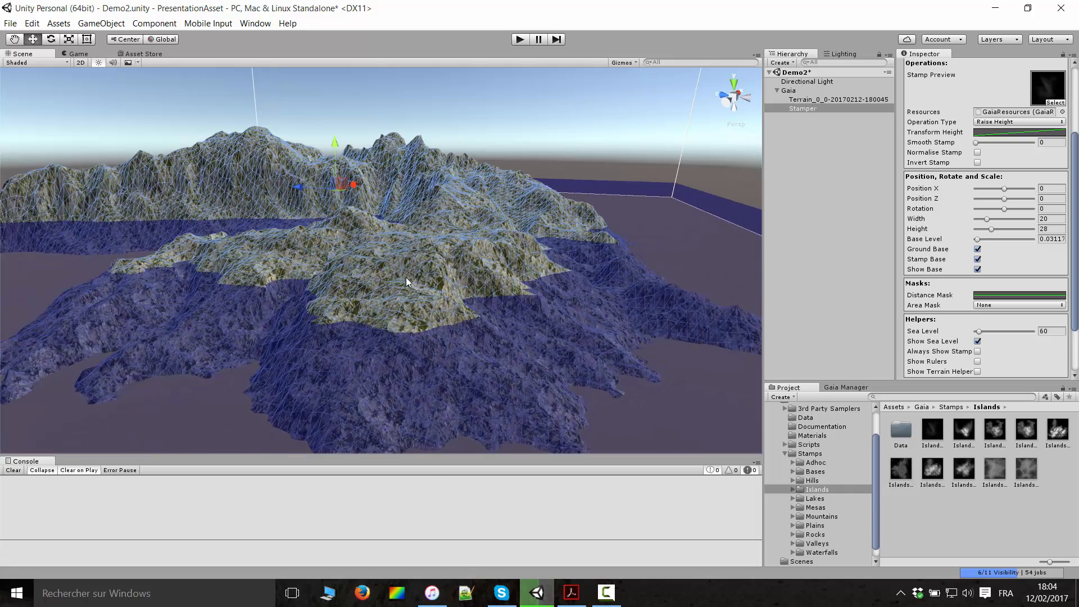
pyautogui.moveTo(406, 278); pyautogui.dragTo(483, 271, button='right')
pyautogui.scroll(-3, 483, 271)
pyautogui.scroll(-3, 483, 270)
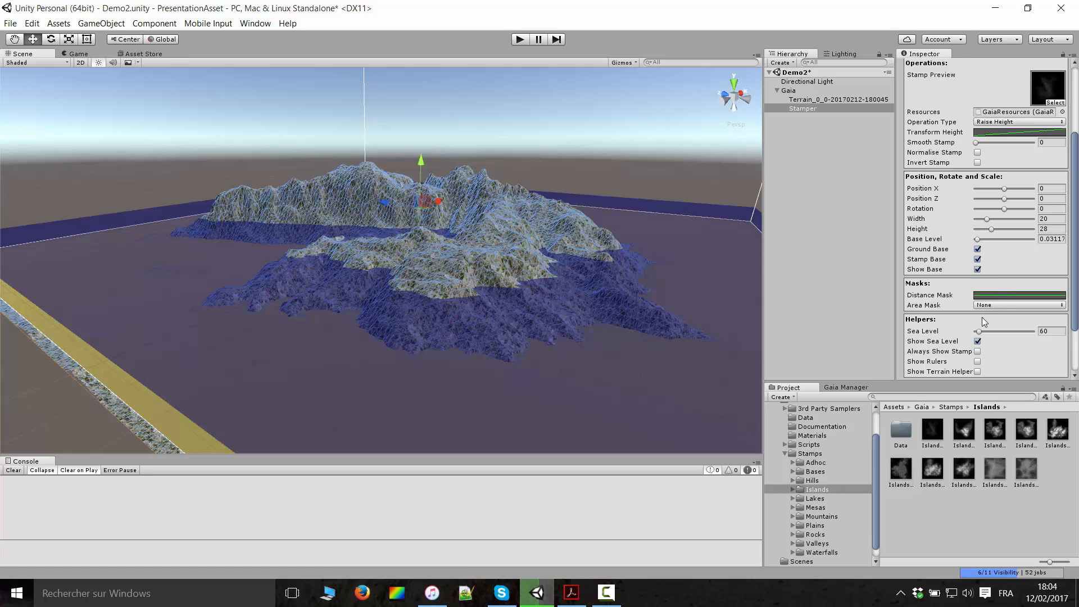
# - Lower the Stamper's Sea Level to 30
pyautogui.scroll(-3, 982, 317)
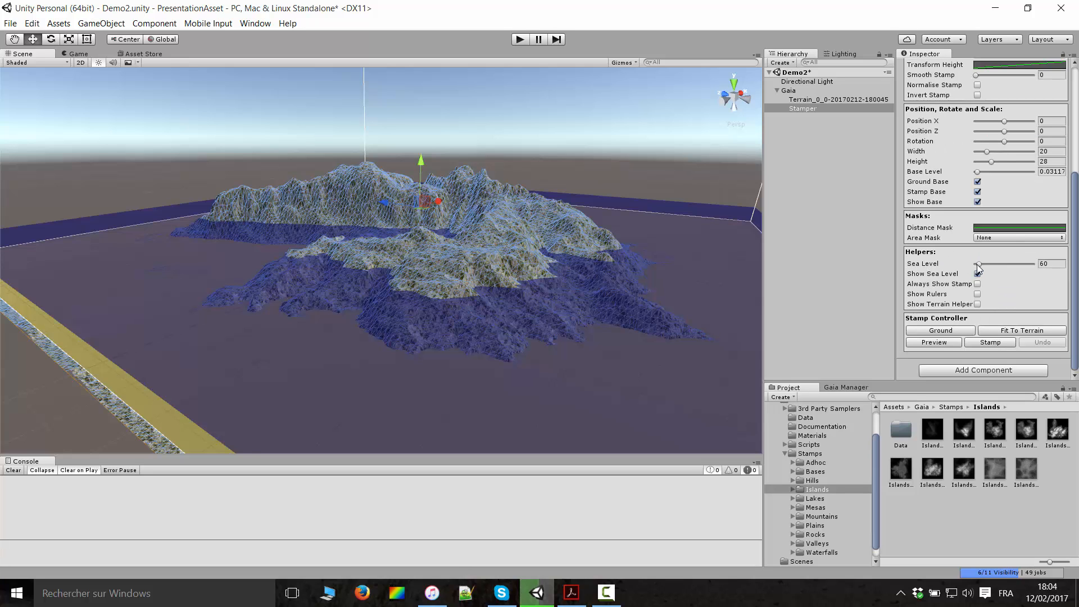
pyautogui.moveTo(978, 265)
pyautogui.mouseDown()
pyautogui.moveTo(966, 268)
pyautogui.moveTo(978, 270)
pyautogui.mouseUp()
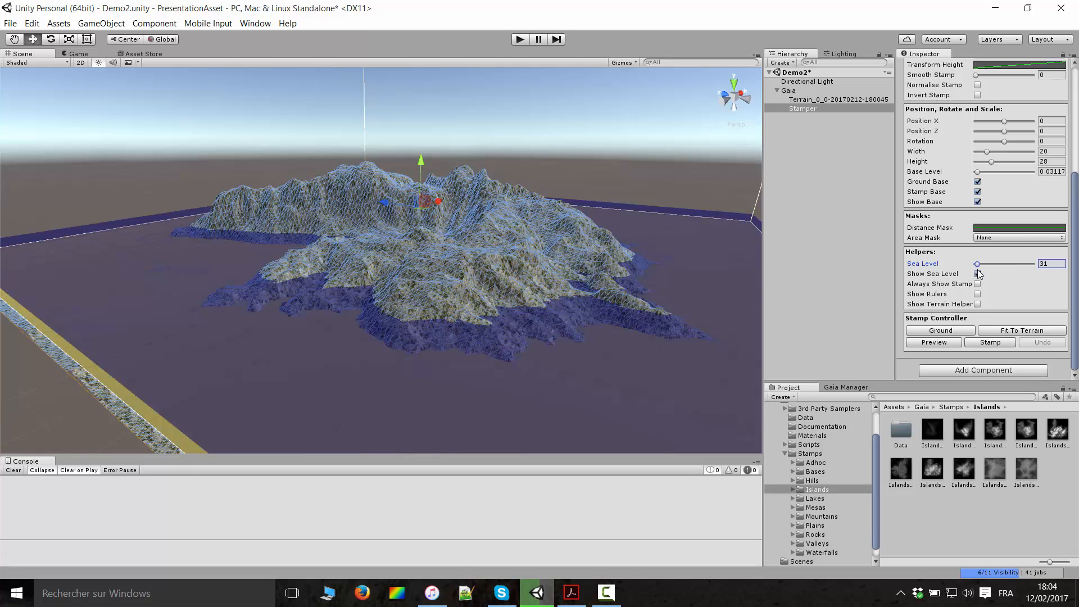
pyautogui.click(1049, 264)
pyautogui.write('30')
# - Examine the previewed island's peaks, inland water and shoreline from several angles and distances
pyautogui.scroll(-5, 467, 233)
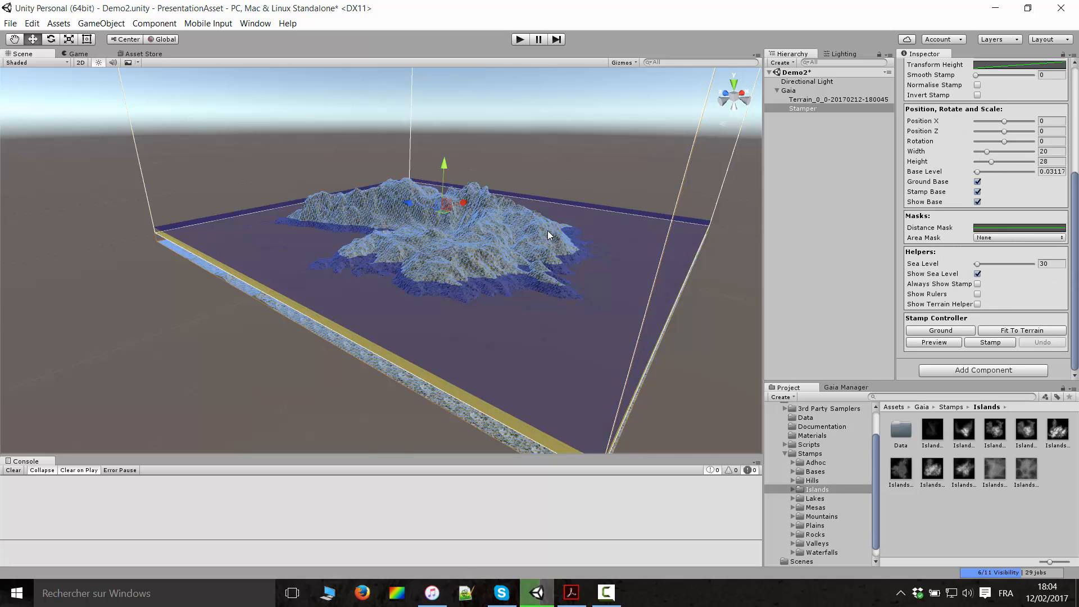
pyautogui.scroll(5, 540, 170)
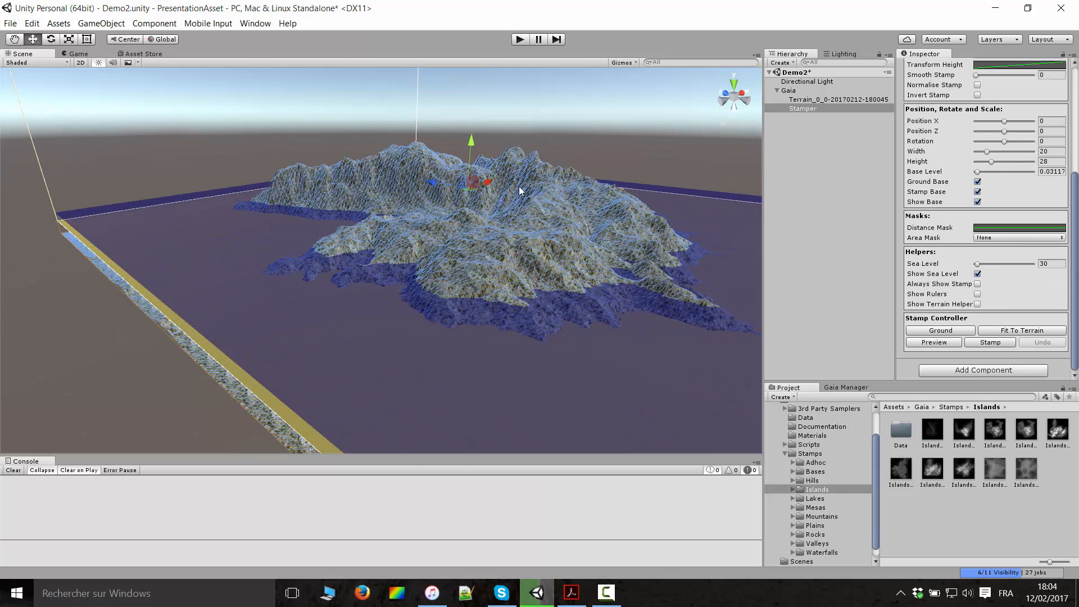
pyautogui.keyDown('alt'); pyautogui.moveTo(512, 190); pyautogui.dragTo(463, 289); pyautogui.keyUp('alt')
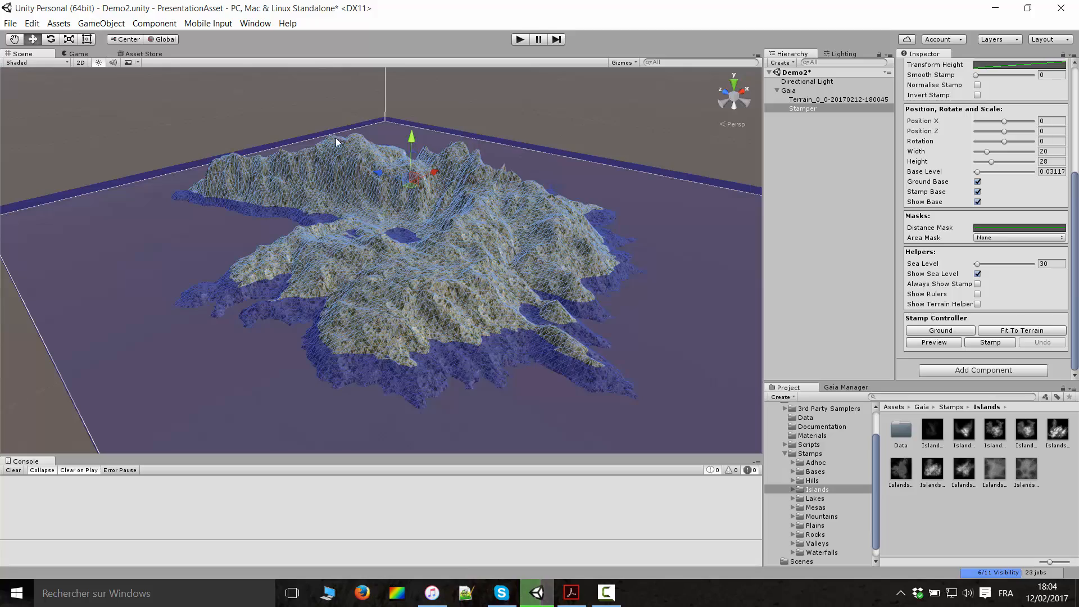
pyautogui.scroll(8, 274, 237)
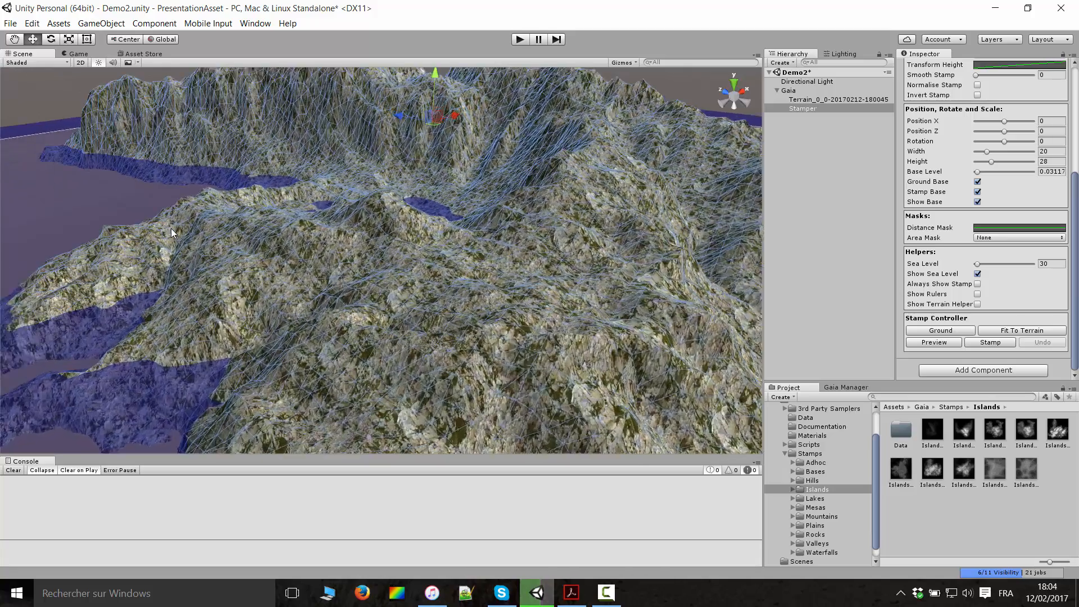
pyautogui.moveTo(171, 228); pyautogui.dragTo(480, 243, button='right')
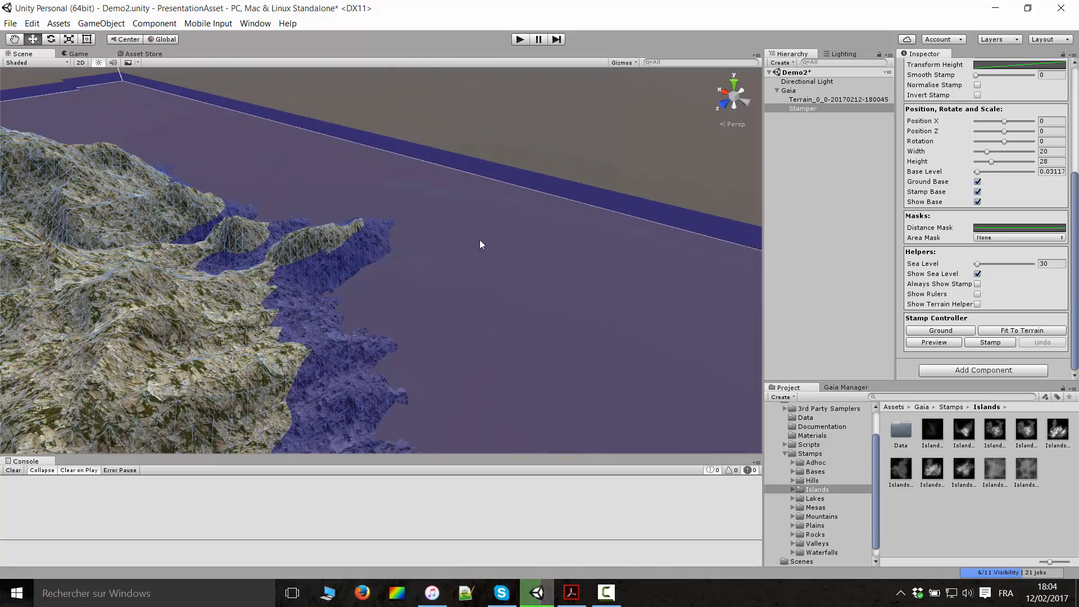
pyautogui.moveTo(207, 259); pyautogui.dragTo(471, 190, button='middle')
pyautogui.scroll(-3, 472, 195)
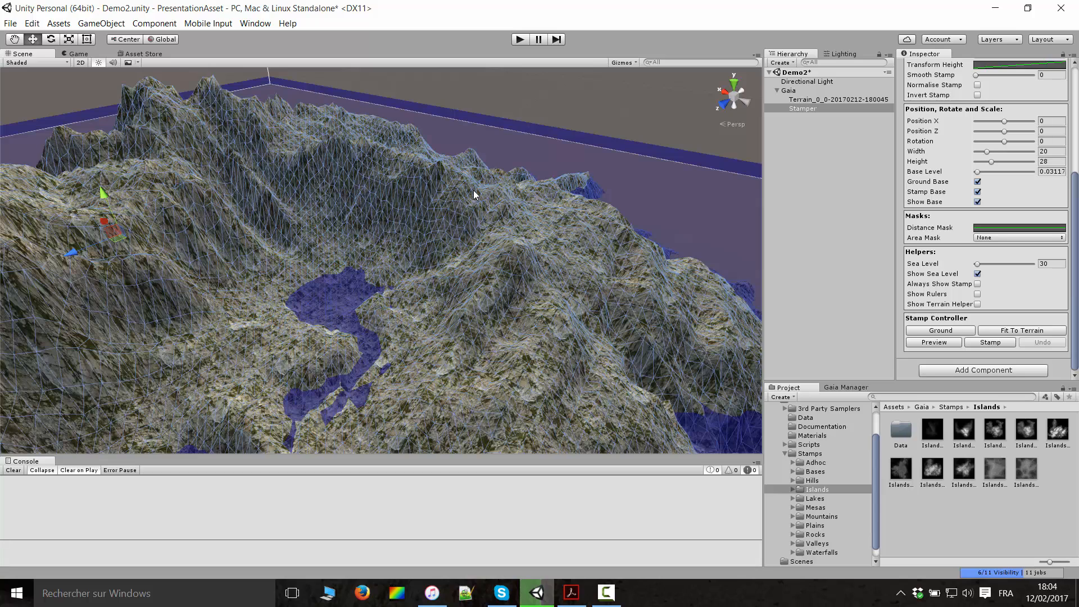
pyautogui.scroll(-10, 477, 191)
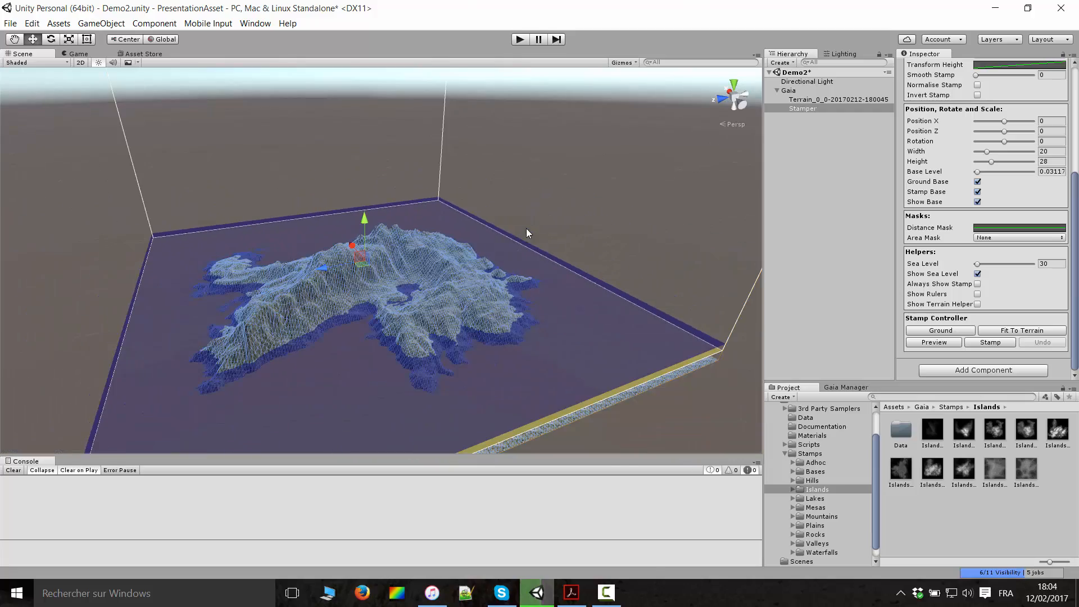
pyautogui.scroll(8, 529, 225)
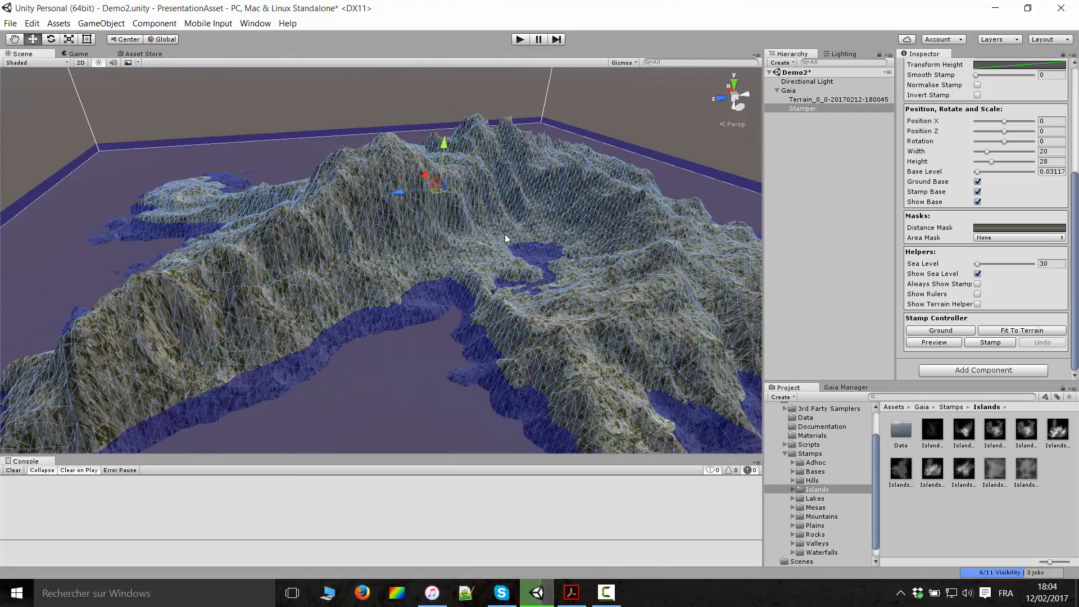
pyautogui.scroll(10, 504, 234)
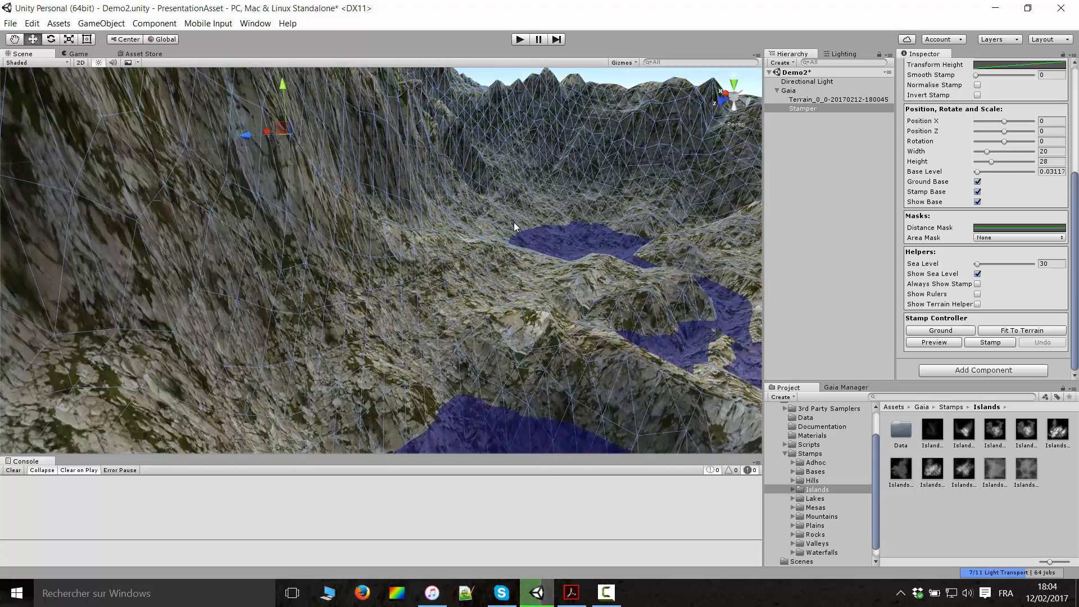
pyautogui.scroll(-5, 515, 222)
pyautogui.moveTo(520, 219); pyautogui.dragTo(488, 205, button='right')
pyautogui.moveTo(552, 218); pyautogui.dragTo(517, 214, button='right')
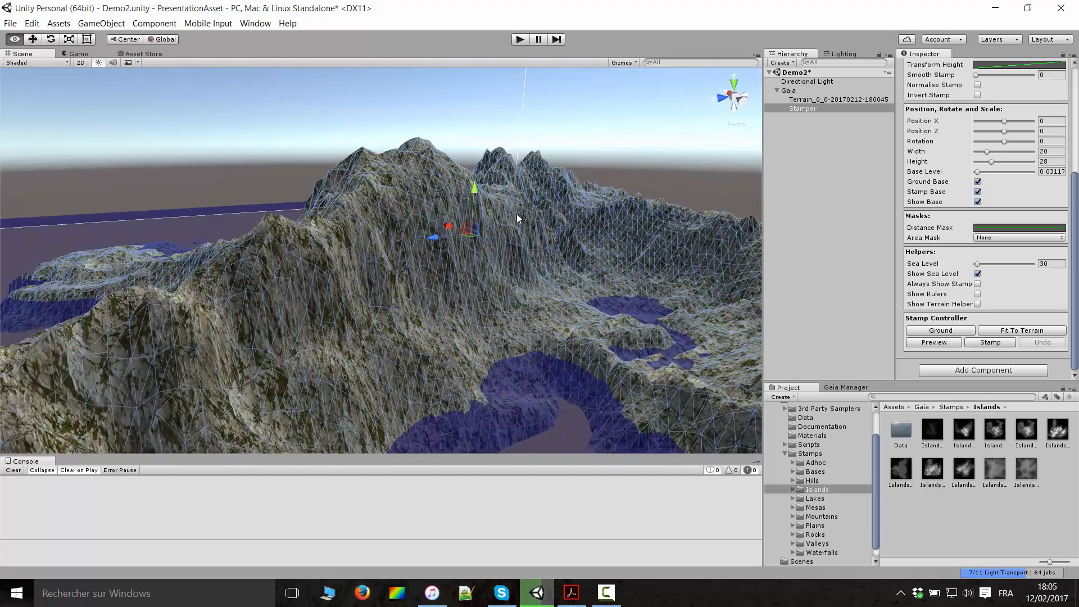
pyautogui.scroll(-5, 516, 217)
pyautogui.moveTo(507, 228); pyautogui.dragTo(491, 191, button='middle')
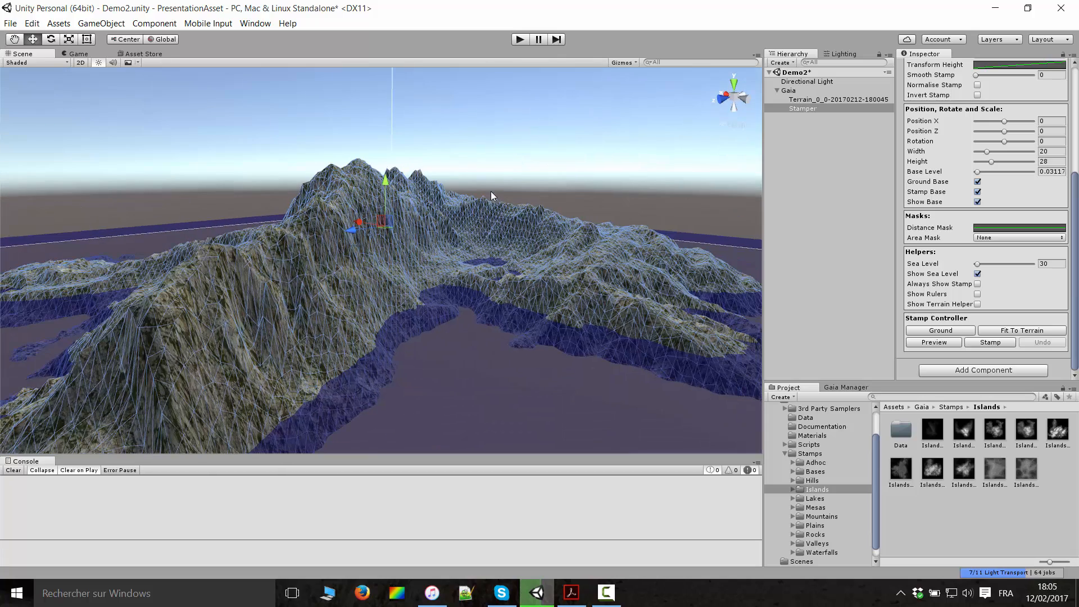
# - Set the island stamp's Height to 15 and check the flattened relief up close
pyautogui.click(1061, 161)
pyautogui.press('BackSpace')
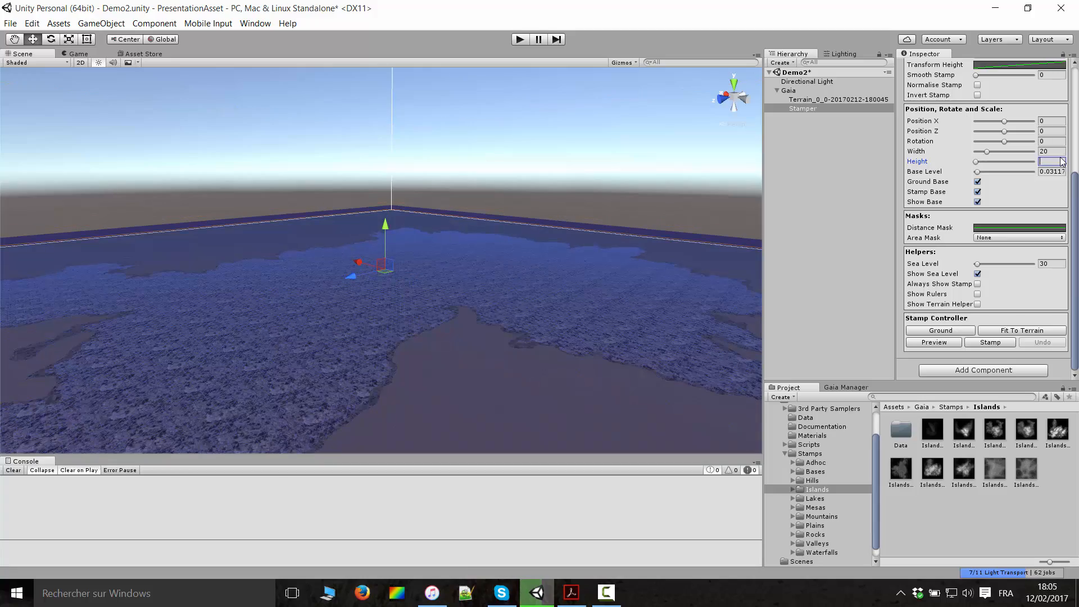
pyautogui.write('15')
pyautogui.scroll(5, 457, 218)
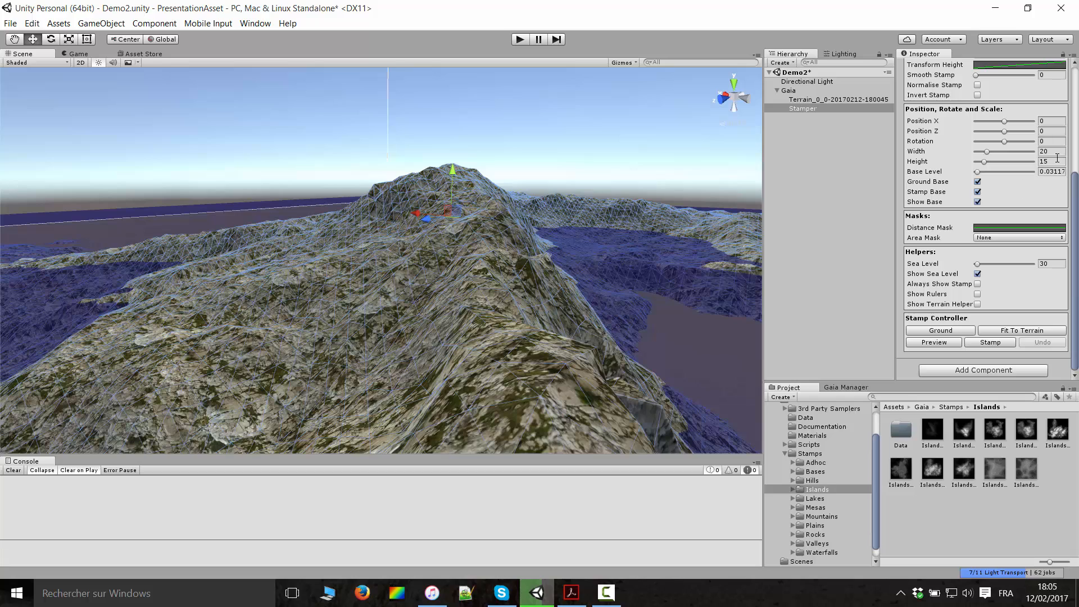
# - Reduce the island stamp's Height to 10 and view the lower relief from above
pyautogui.click(1056, 162)
pyautogui.write('10')
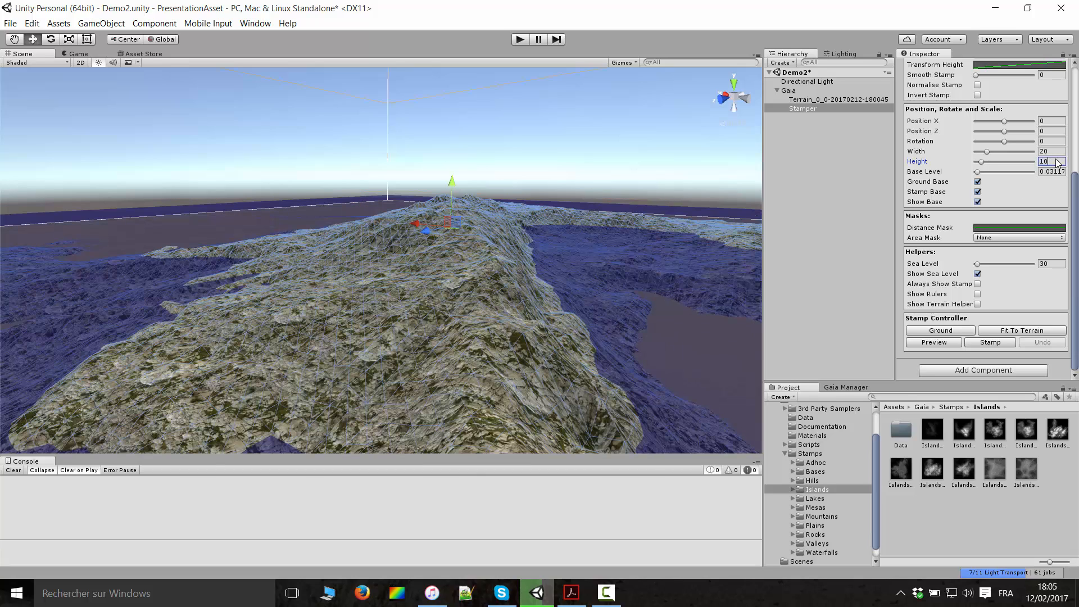
pyautogui.scroll(-6, 515, 277)
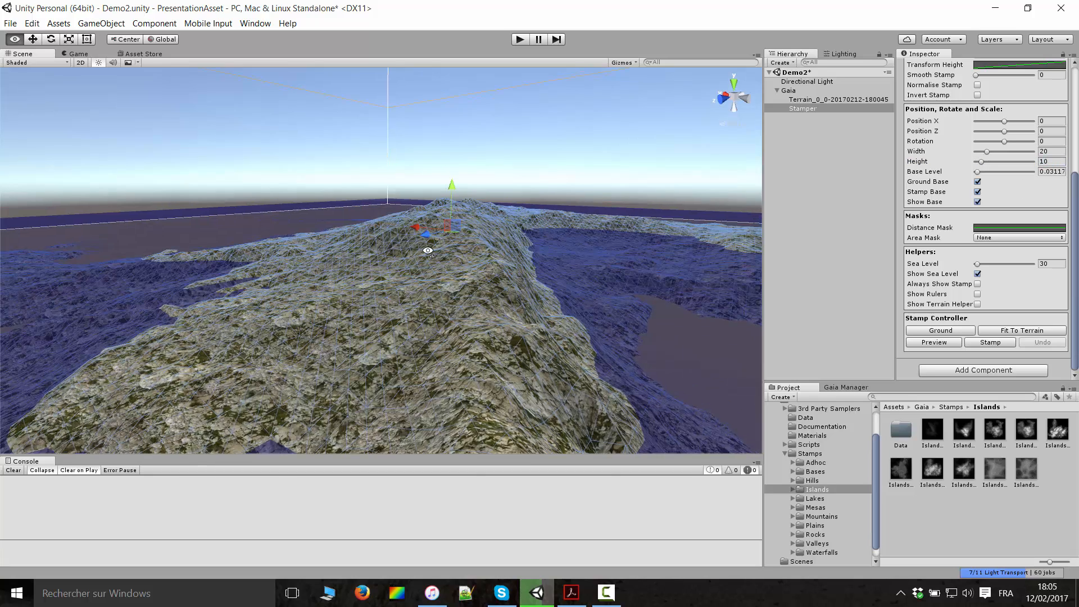
pyautogui.keyDown('alt'); pyautogui.moveTo(515, 277); pyautogui.dragTo(638, 233); pyautogui.keyUp('alt')
pyautogui.scroll(4, 567, 262)
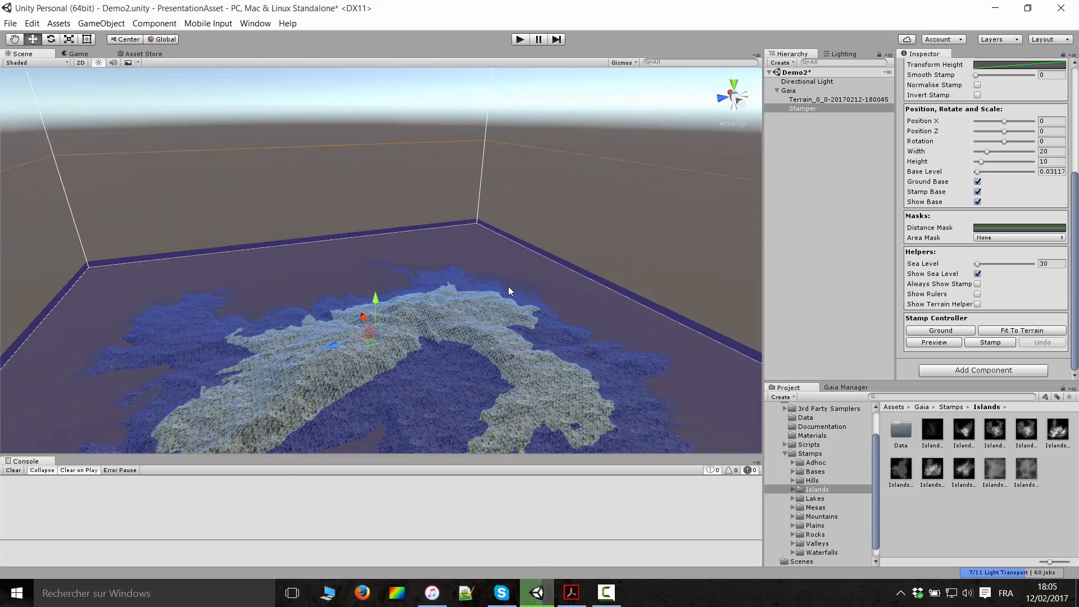
# - Stamp the previewed island relief onto the terrain
pyautogui.scroll(2, 544, 278)
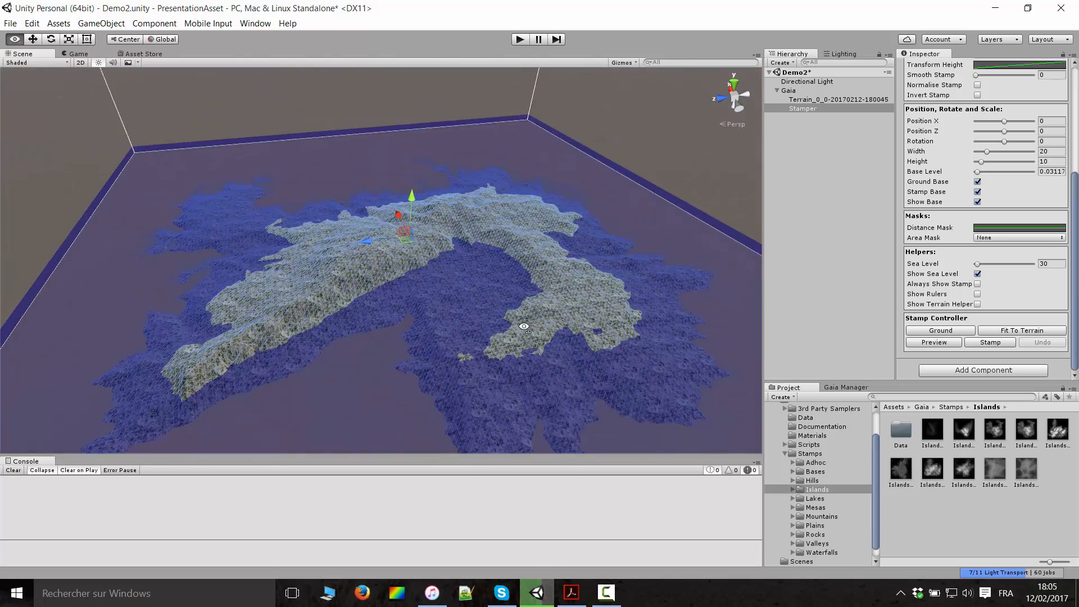
pyautogui.click(986, 344)
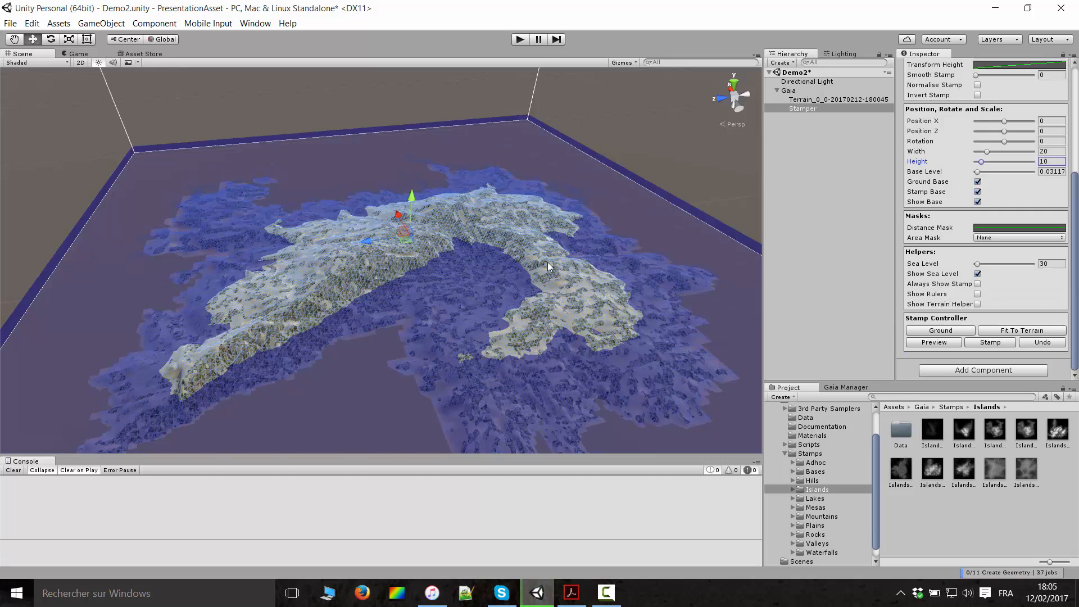
pyautogui.scroll(3, 504, 243)
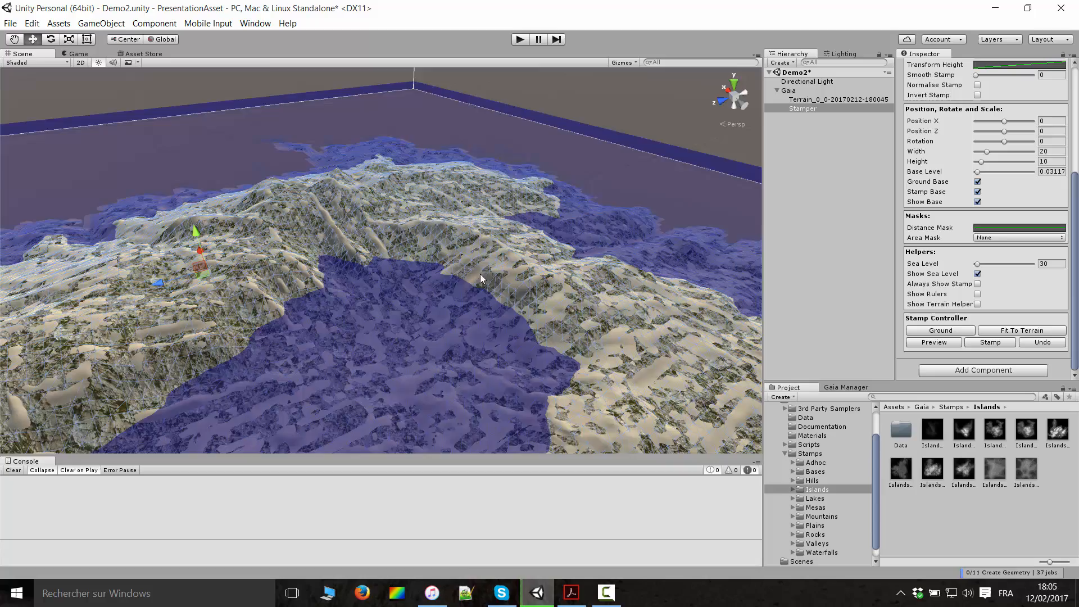
# - Examine the stamped island's rock and sand surface up close and the overall relief from a distance
pyautogui.moveTo(480, 274); pyautogui.dragTo(476, 376, button='right')
pyautogui.scroll(-3, 525, 260)
pyautogui.scroll(4, 477, 376)
pyautogui.scroll(4, 477, 377)
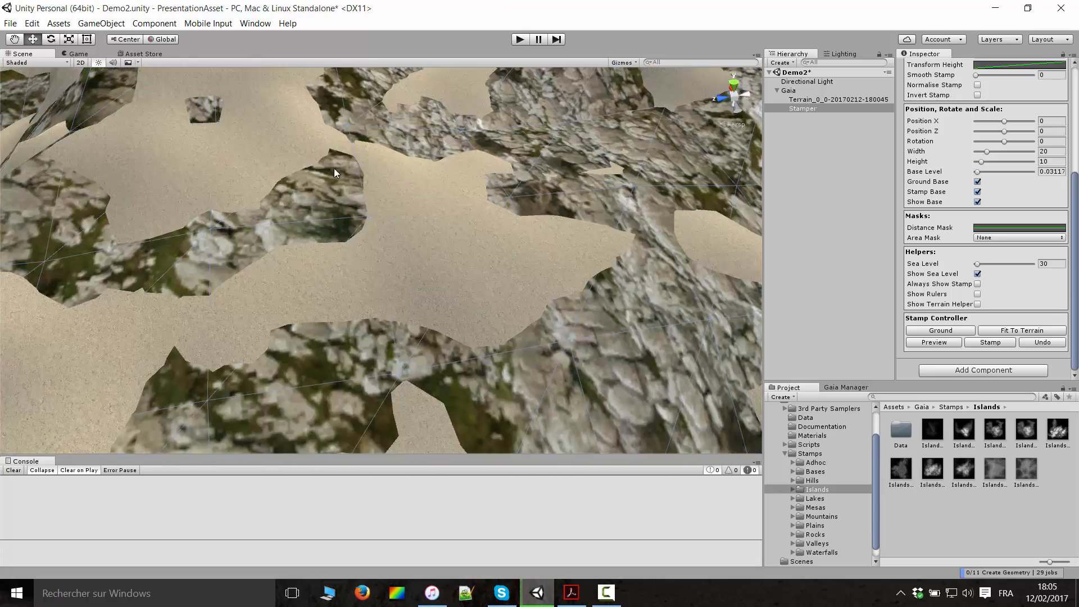
pyautogui.scroll(-3, 494, 191)
pyautogui.moveTo(333, 169); pyautogui.dragTo(528, 238, button='right')
pyautogui.scroll(-2, 528, 237)
pyautogui.scroll(-5, 529, 237)
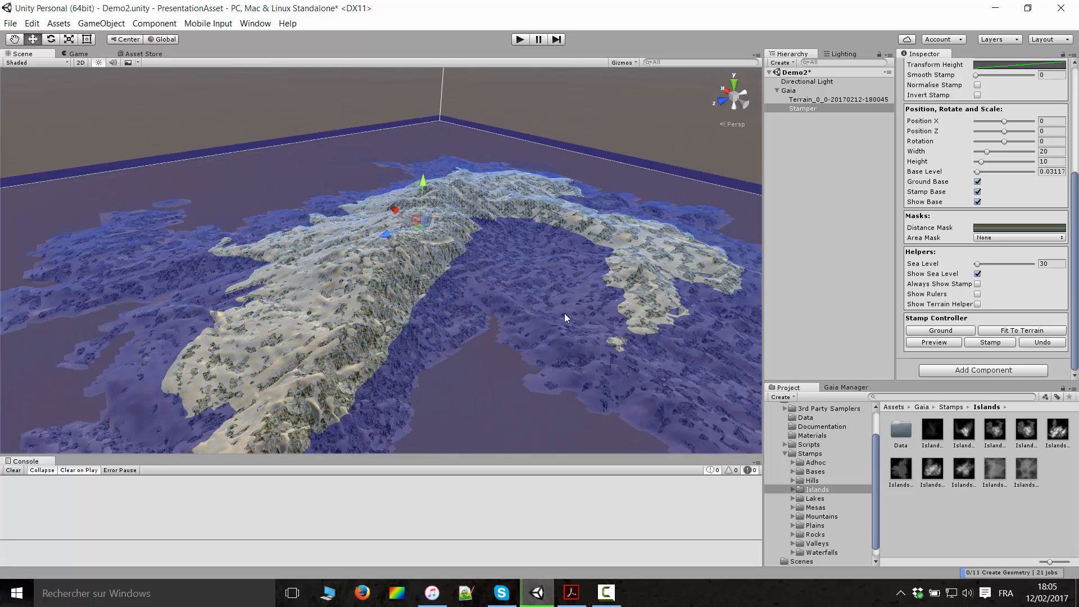
pyautogui.scroll(-2, 535, 315)
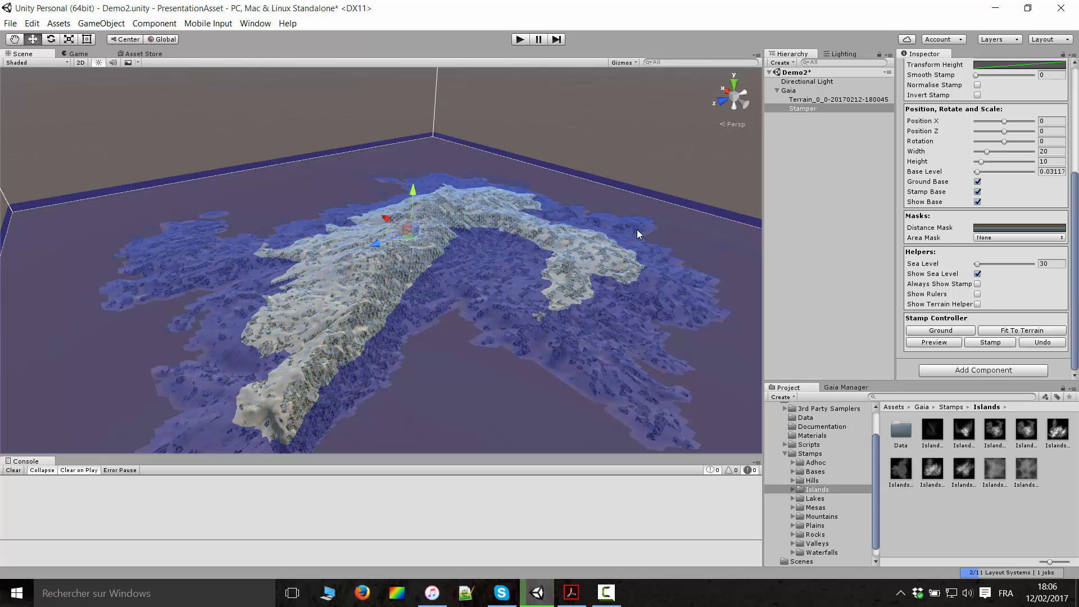
# - Inspect the island's ridge, inner bay and submerged shoreline from several angles and distances
pyautogui.scroll(6, 636, 234)
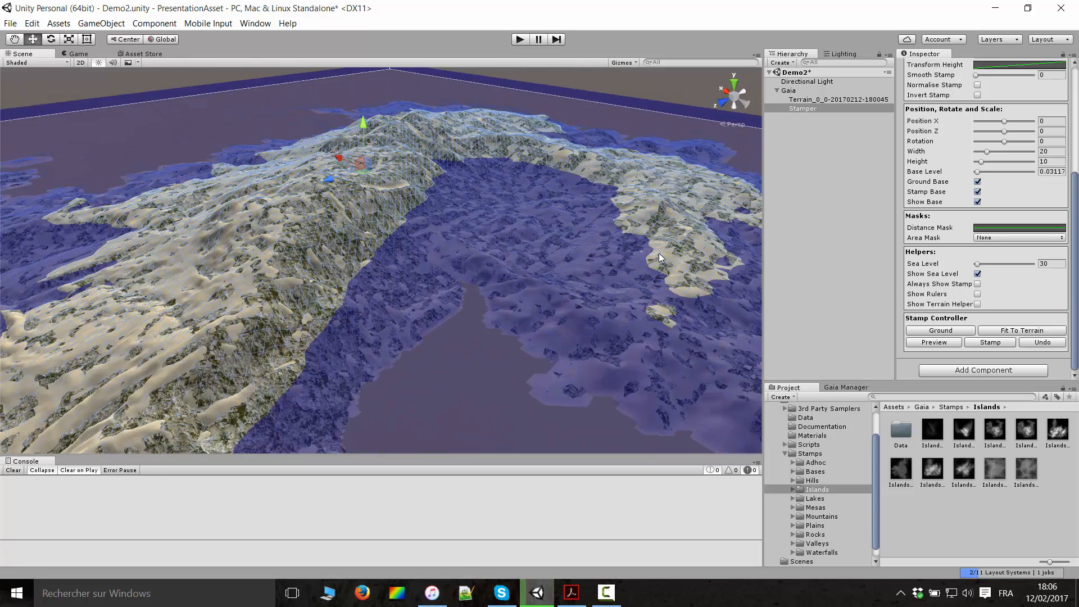
pyautogui.scroll(-8, 443, 233)
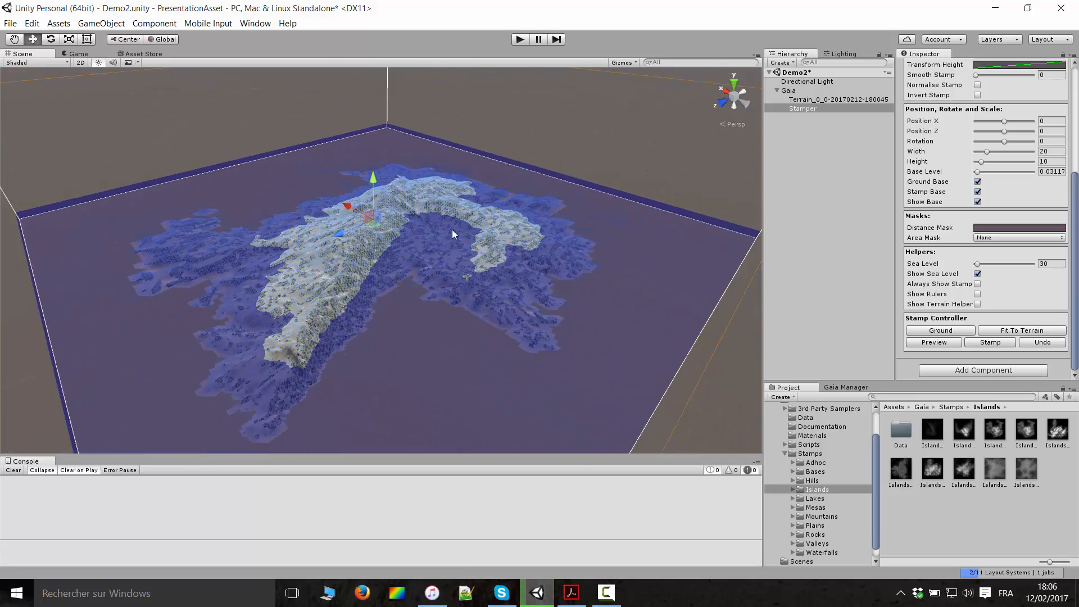
pyautogui.scroll(2, 585, 237)
pyautogui.moveTo(585, 237); pyautogui.dragTo(585, 264, button='right')
pyautogui.scroll(4, 587, 265)
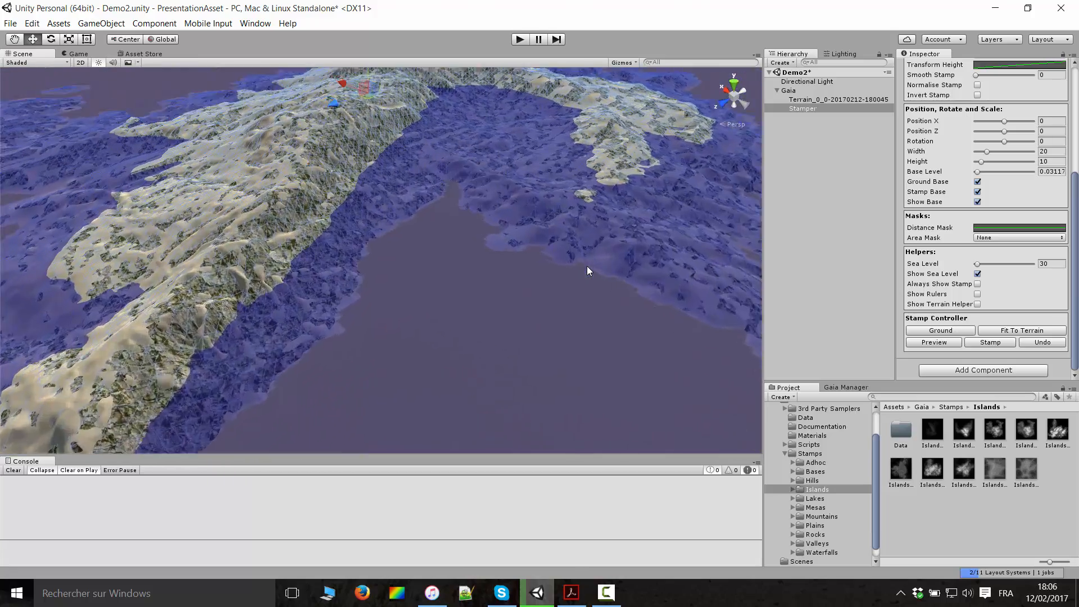
pyautogui.moveTo(584, 228); pyautogui.dragTo(581, 218, button='right')
pyautogui.scroll(-5, 581, 217)
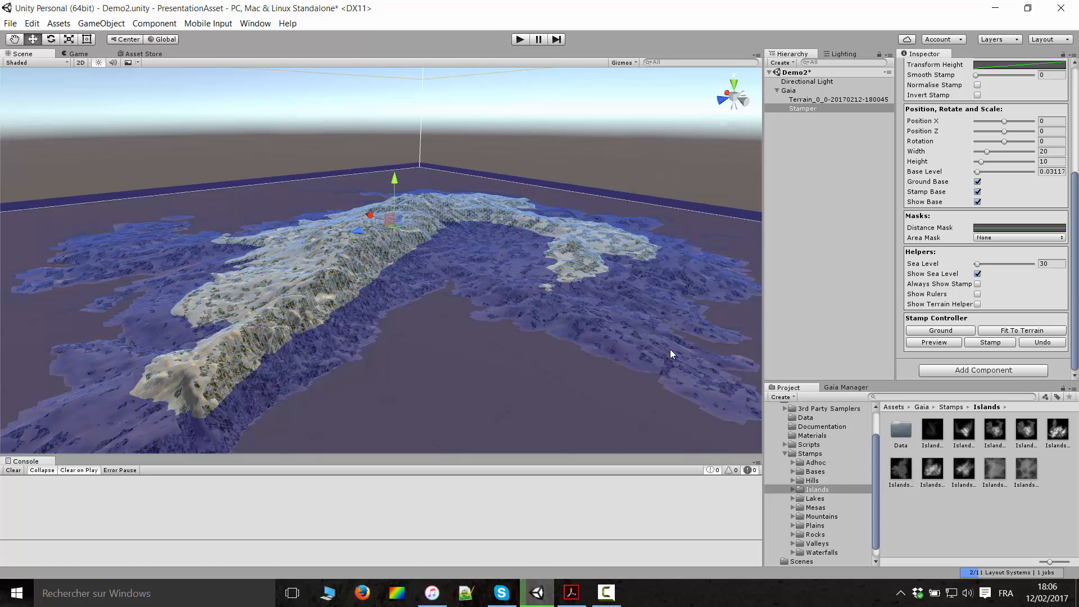
pyautogui.scroll(-5, 436, 299)
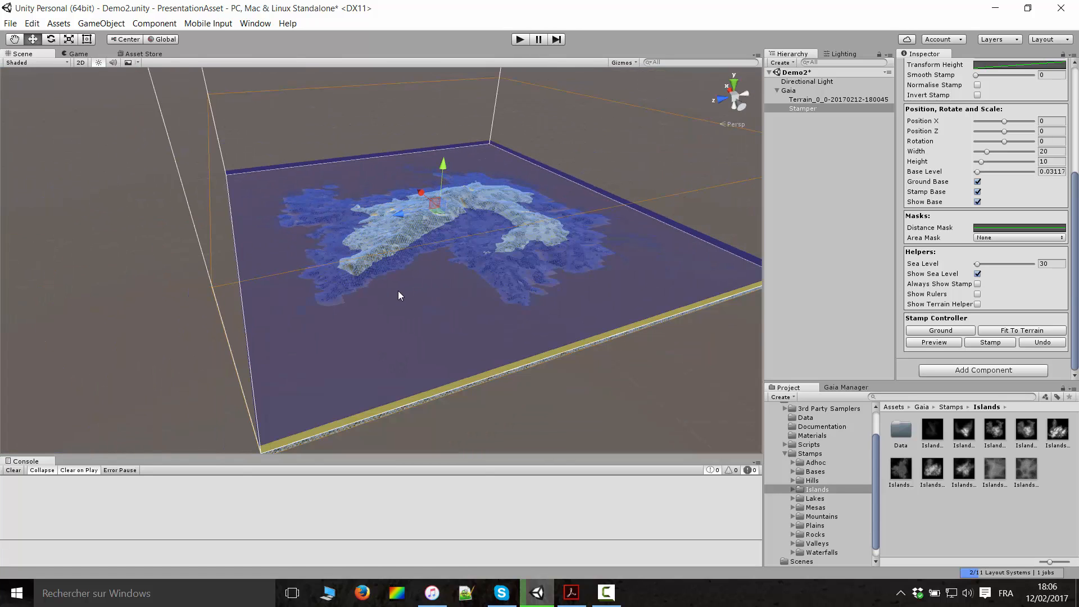
pyautogui.scroll(5, 398, 295)
pyautogui.keyDown('alt'); pyautogui.moveTo(398, 295); pyautogui.dragTo(562, 256); pyautogui.keyUp('alt')
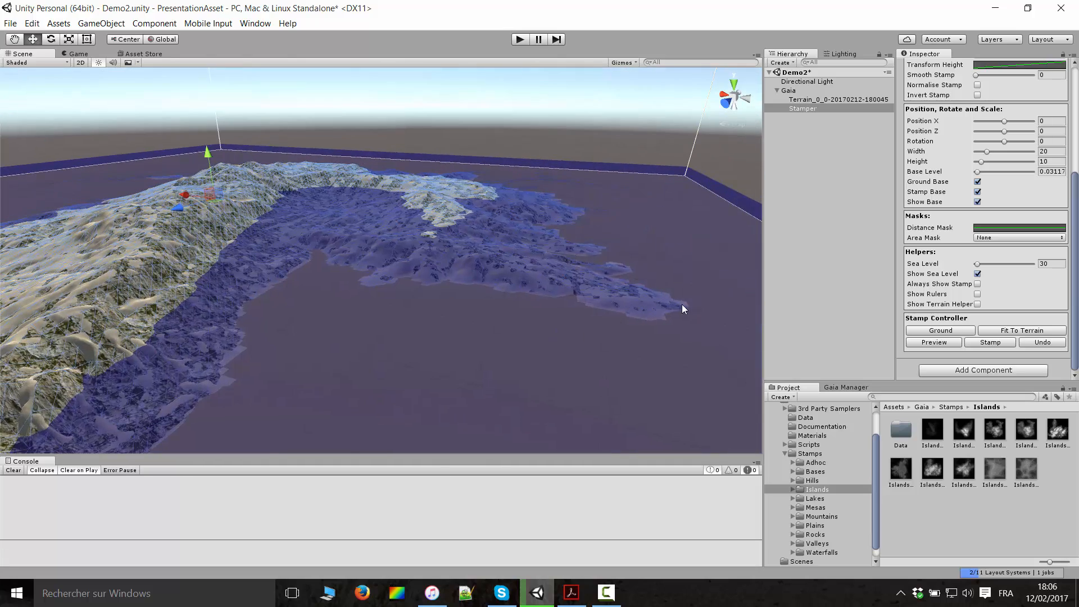
pyautogui.keyDown('alt'); pyautogui.moveTo(683, 304); pyautogui.dragTo(586, 302); pyautogui.keyUp('alt')
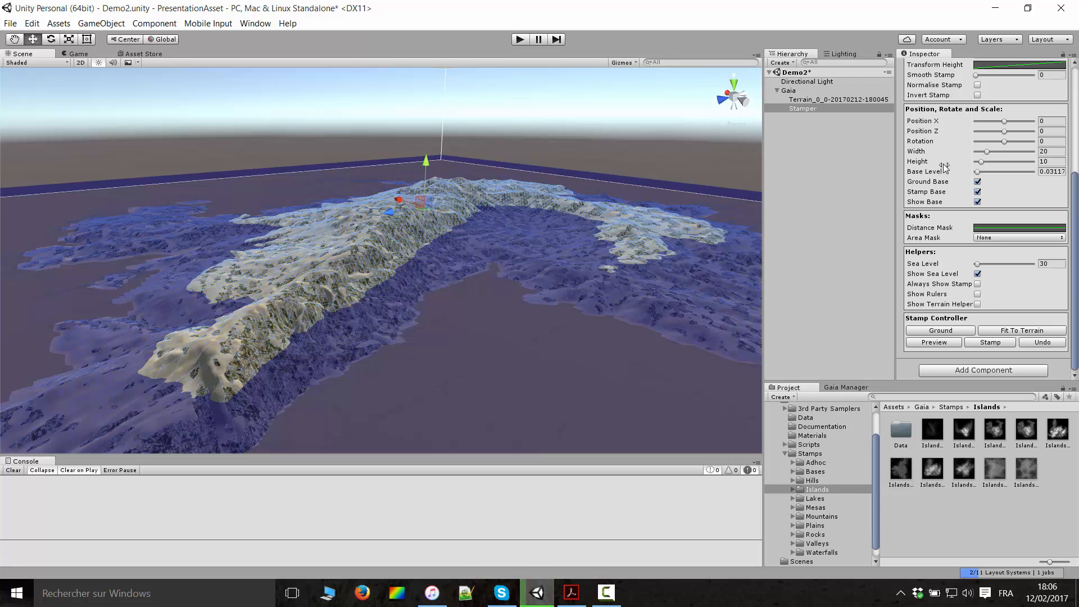
# - Select the Gaia object to hide the stamp preview and examine the bare stamped terrain from several angles
pyautogui.click(805, 89)
pyautogui.moveTo(536, 171); pyautogui.dragTo(512, 164, button='right')
pyautogui.scroll(5, 433, 238)
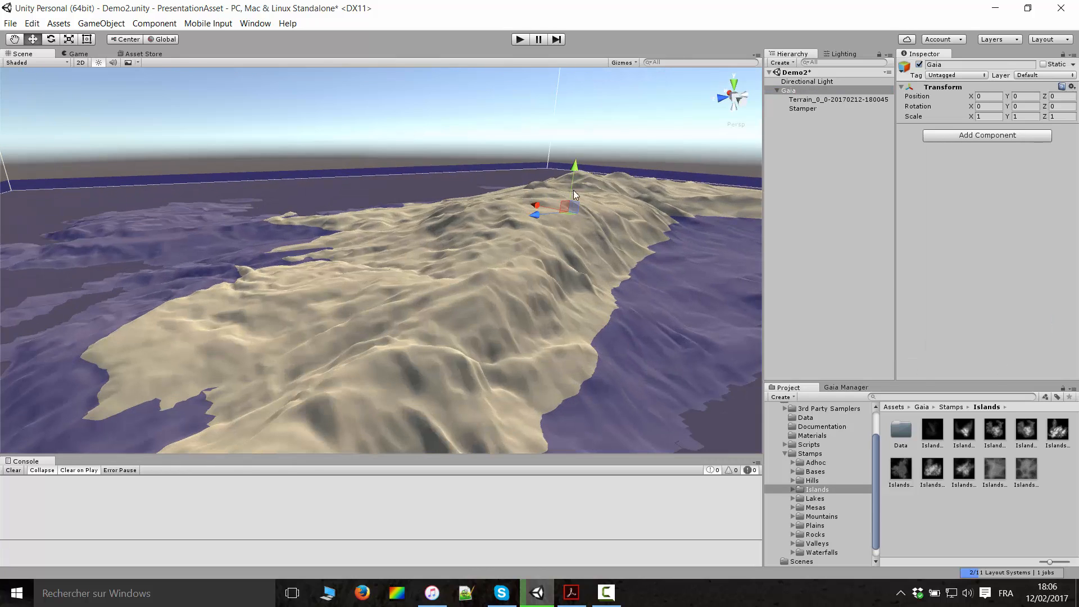
pyautogui.moveTo(433, 205); pyautogui.dragTo(399, 190, button='right')
pyautogui.scroll(4, 397, 268)
pyautogui.moveTo(397, 268); pyautogui.dragTo(325, 235, button='right')
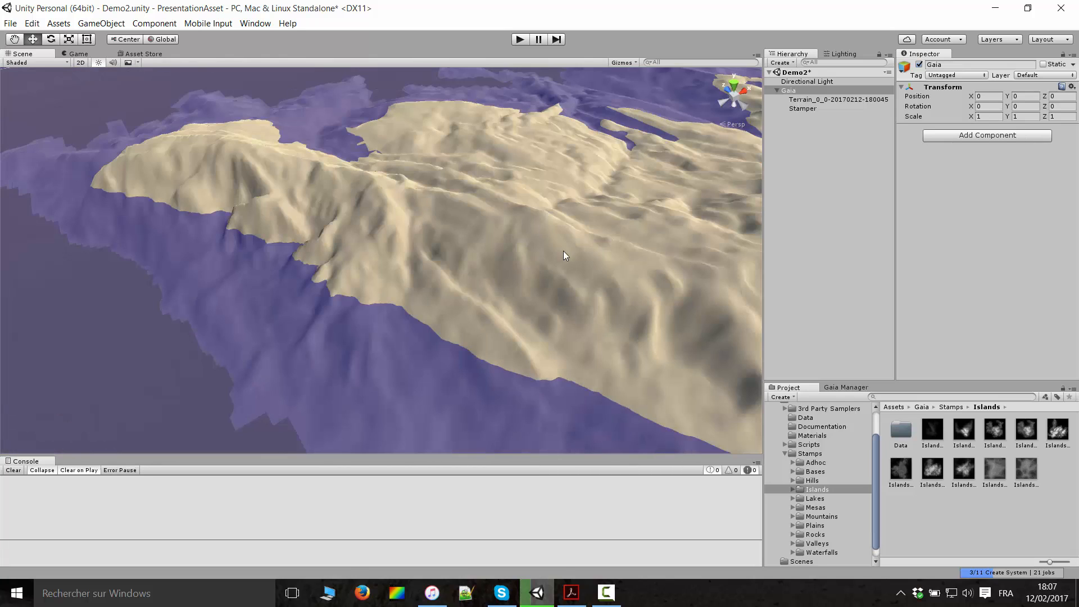
pyautogui.moveTo(563, 251); pyautogui.dragTo(494, 143, button='right')
pyautogui.moveTo(552, 219); pyautogui.dragTo(650, 330, button='middle')
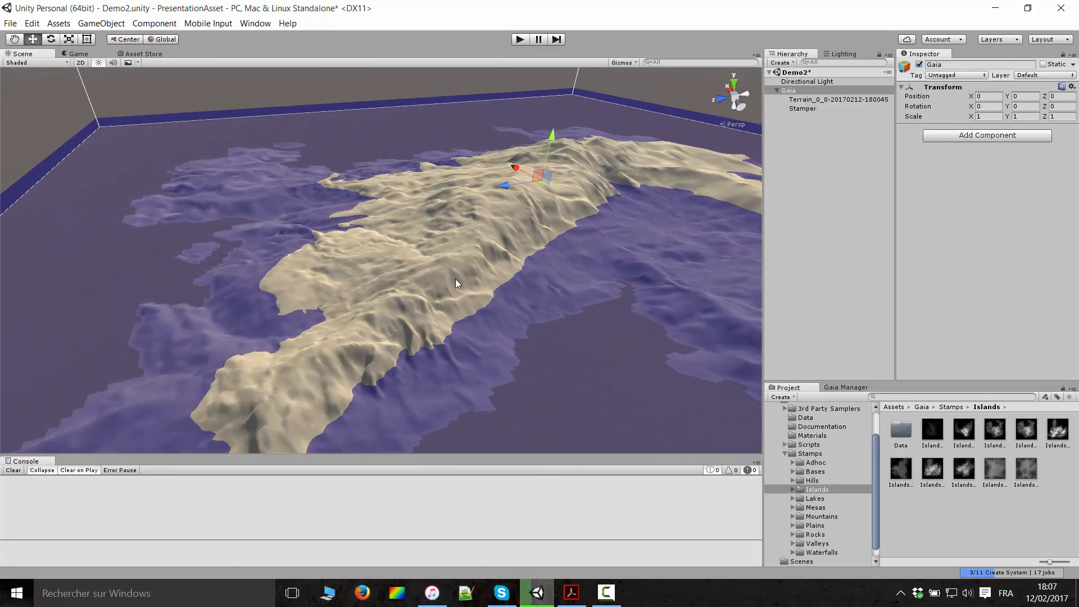
# - Reselect the Stamper and load a stamp from the Mesas folder as its stamp preview
pyautogui.click(802, 108)
pyautogui.moveTo(582, 285); pyautogui.dragTo(487, 221, button='right')
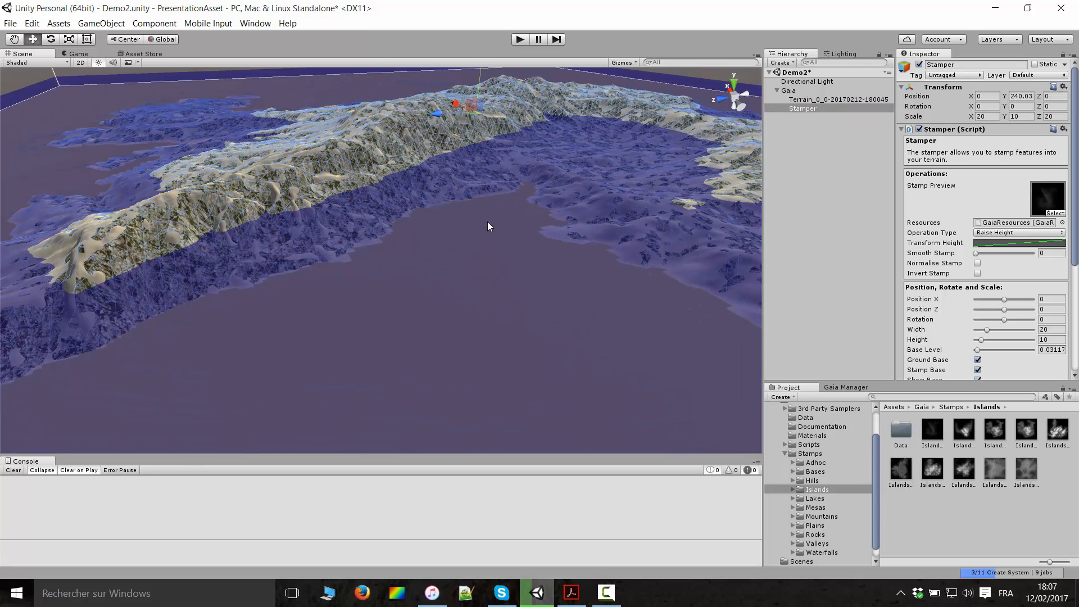
pyautogui.moveTo(618, 239); pyautogui.dragTo(655, 201, button='right')
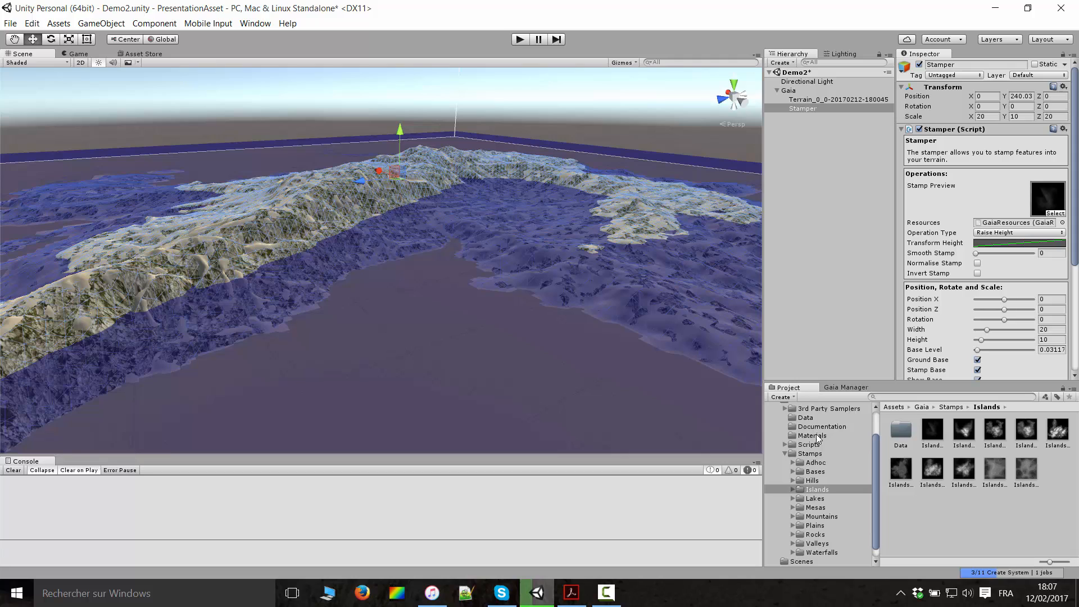
pyautogui.click(825, 501)
pyautogui.click(829, 507)
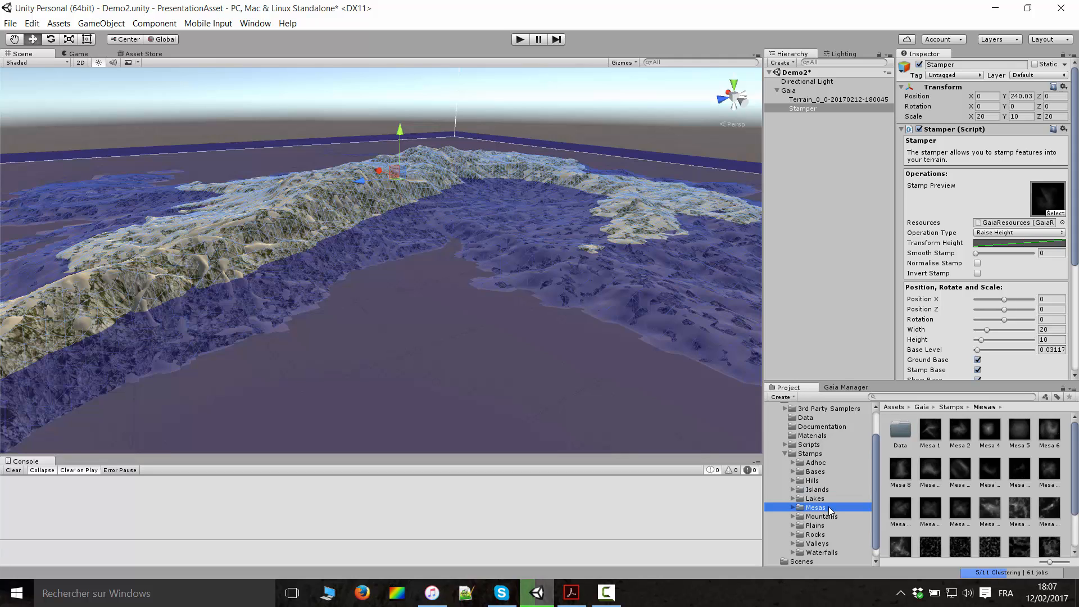
pyautogui.scroll(-2, 969, 434)
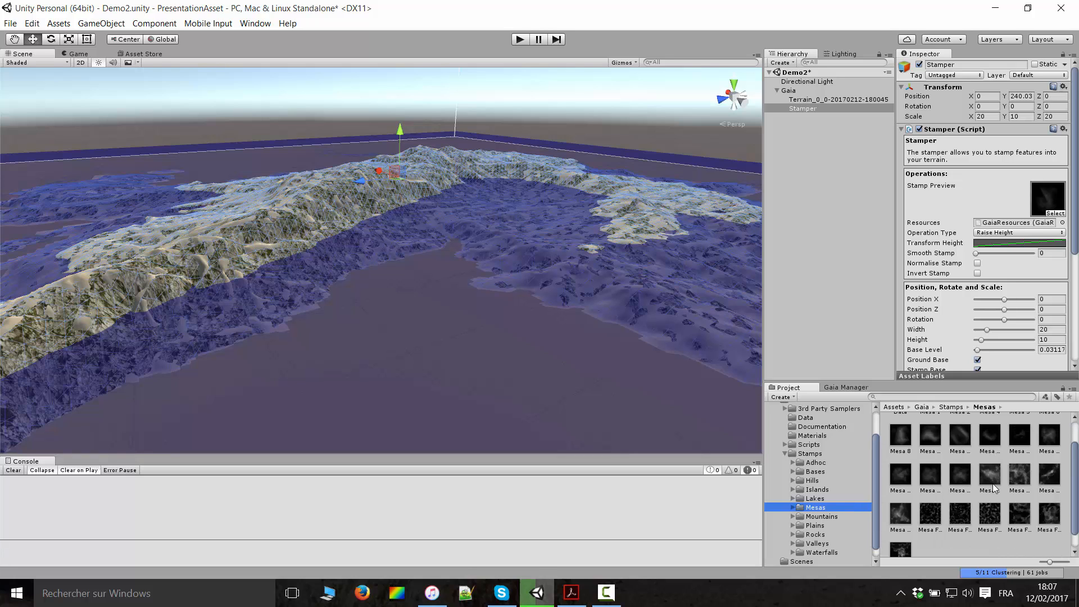
pyautogui.moveTo(934, 478); pyautogui.dragTo(1051, 185)
pyautogui.press('f')
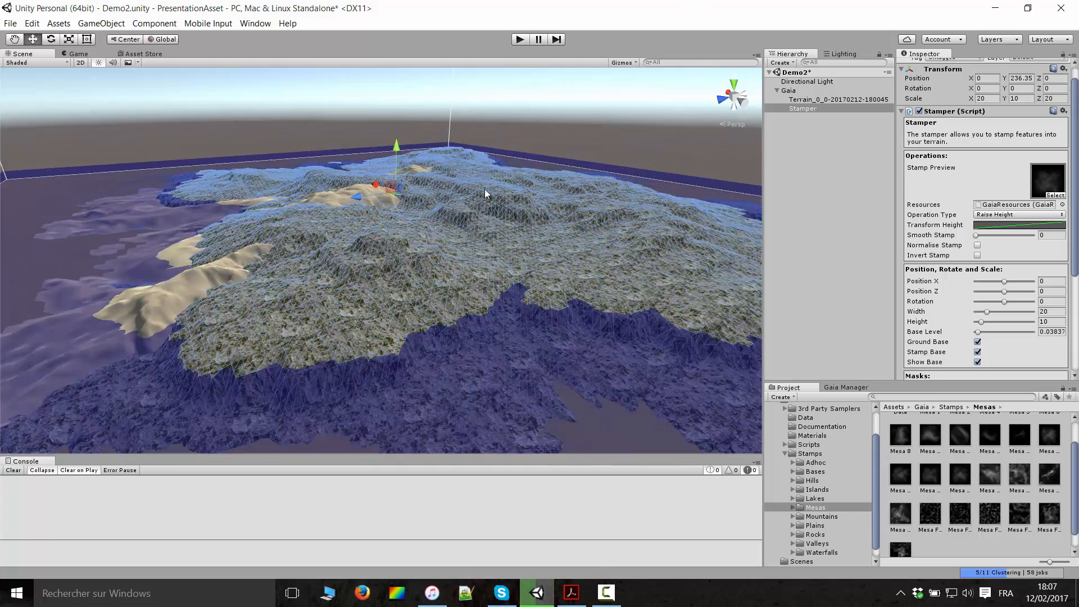
# - Move the mesa stamp over the island's inner bay, to about Position X -185 and Z -32
pyautogui.moveTo(477, 237); pyautogui.dragTo(500, 309, button='right')
pyautogui.scroll(3, 410, 284)
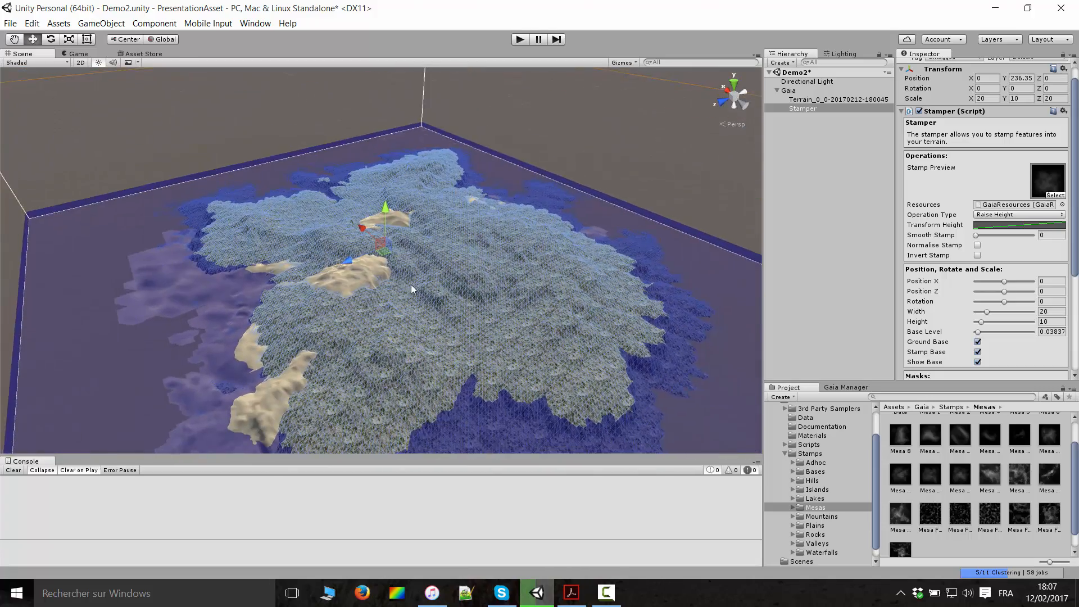
pyautogui.scroll(10, 406, 264)
pyautogui.moveTo(411, 284); pyautogui.dragTo(477, 199, button='right')
pyautogui.moveTo(482, 292); pyautogui.dragTo(365, 203, button='right')
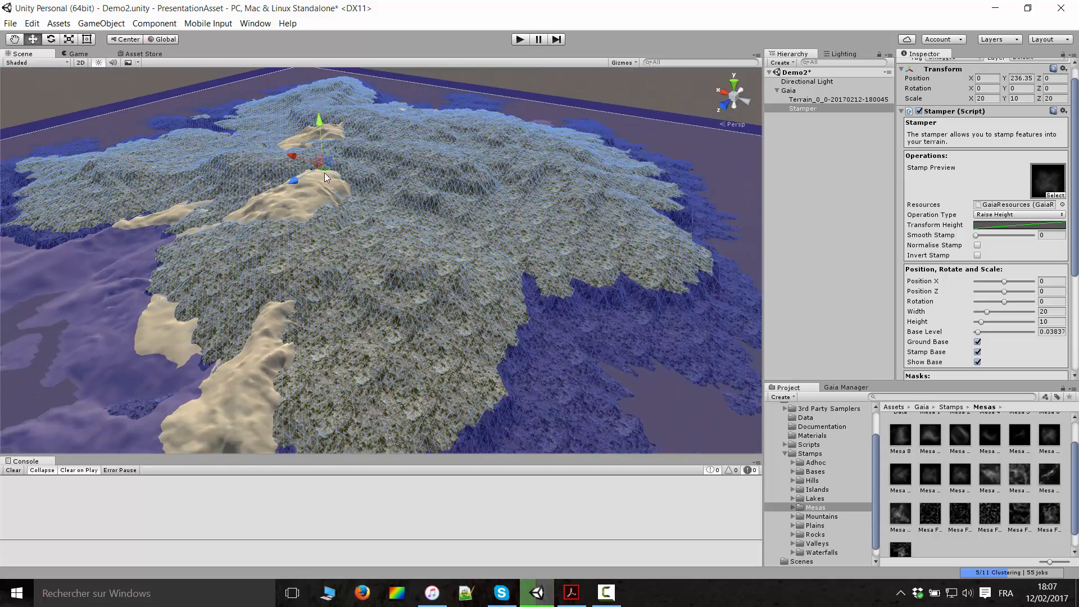
pyautogui.moveTo(326, 173); pyautogui.dragTo(394, 133)
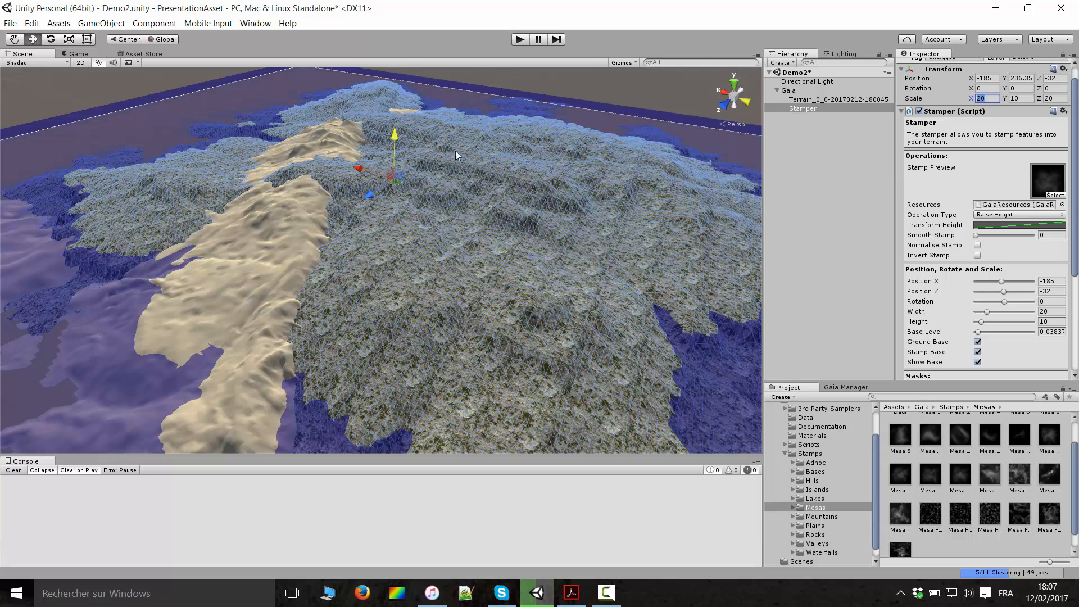
# - Reduce the mesa stamp's X scale to 10
pyautogui.click(988, 78)
pyautogui.click(1018, 78)
pyautogui.click(986, 98)
pyautogui.click(988, 99)
pyautogui.write('10')
pyautogui.click(1027, 99)
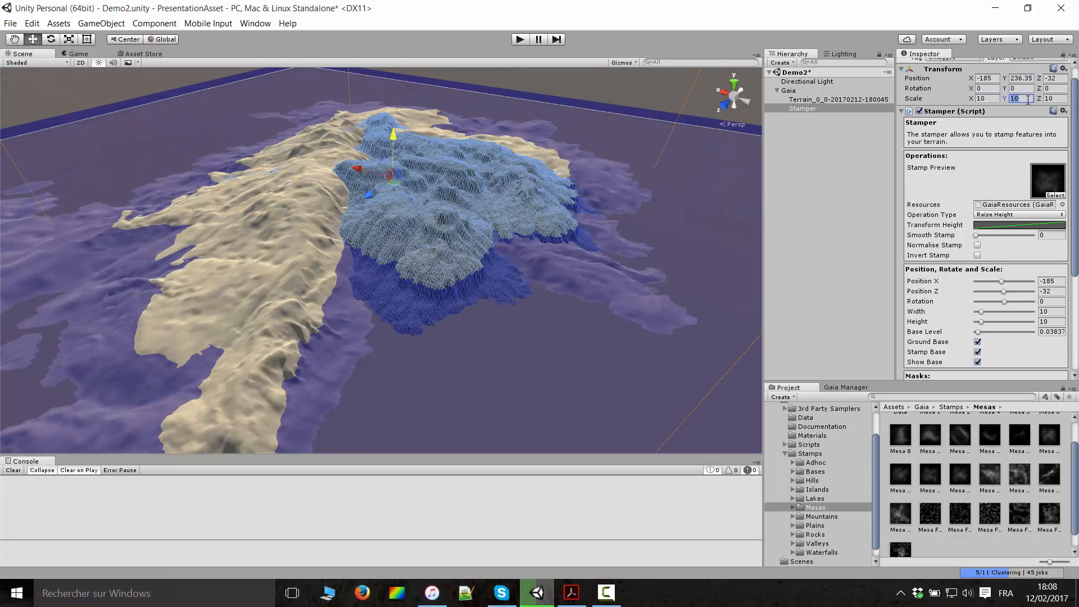
# - Set the mesa stamp's X scale to 15 and its Y scale to 15
pyautogui.click(998, 99)
pyautogui.write('15')
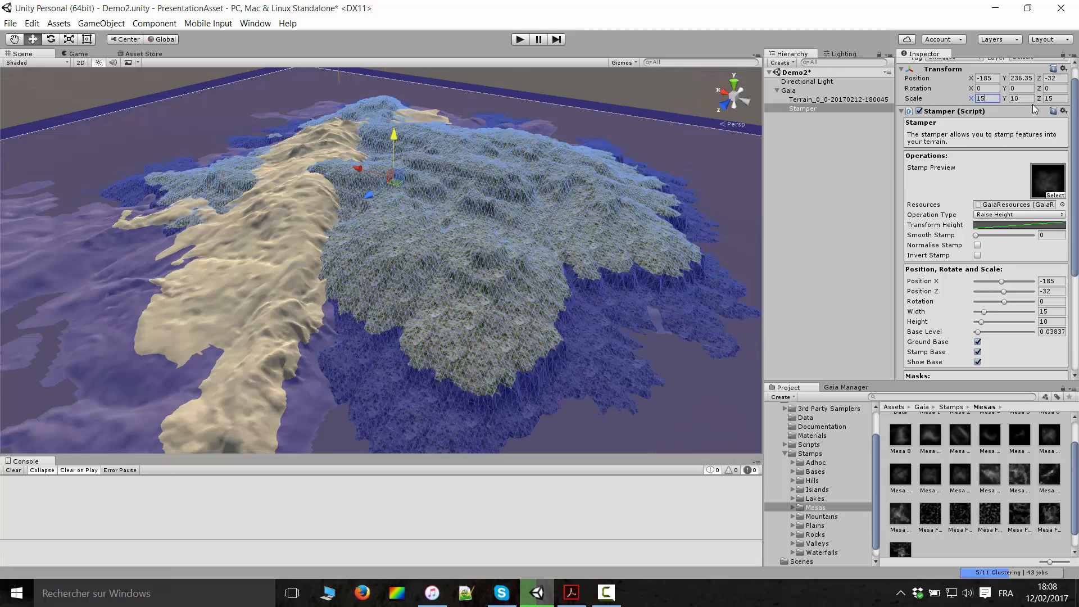
pyautogui.click(1028, 99)
pyautogui.write('15')
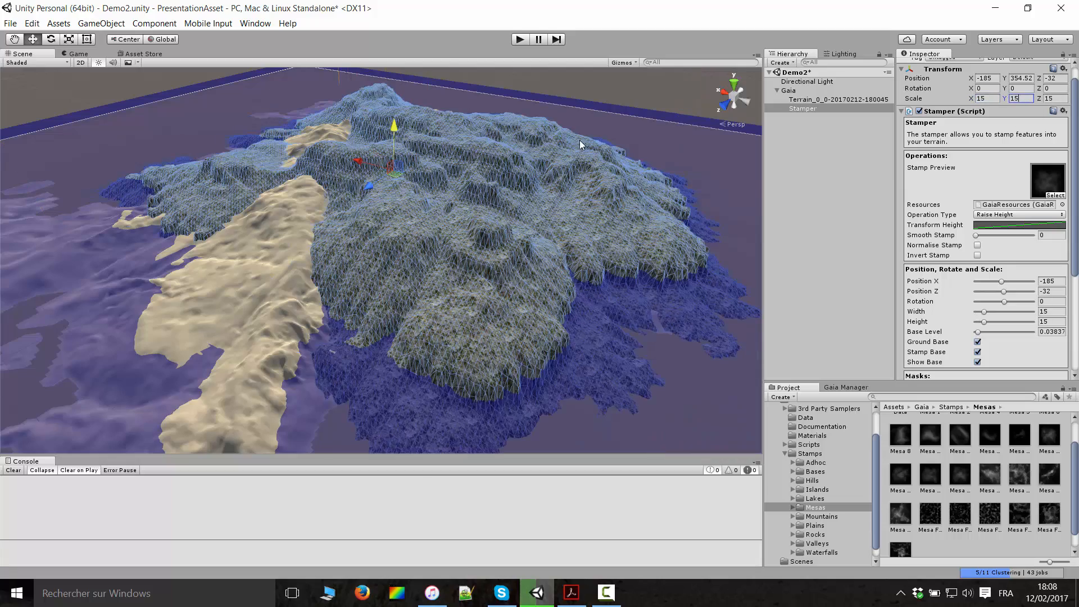
# - Shift the mesa stamp farther away from the island's ridge, to about Position X -278 and Z -30
pyautogui.scroll(3, 527, 217)
pyautogui.moveTo(527, 217); pyautogui.dragTo(560, 183, button='right')
pyautogui.scroll(-3, 494, 205)
pyautogui.moveTo(478, 211); pyautogui.dragTo(436, 372, button='middle')
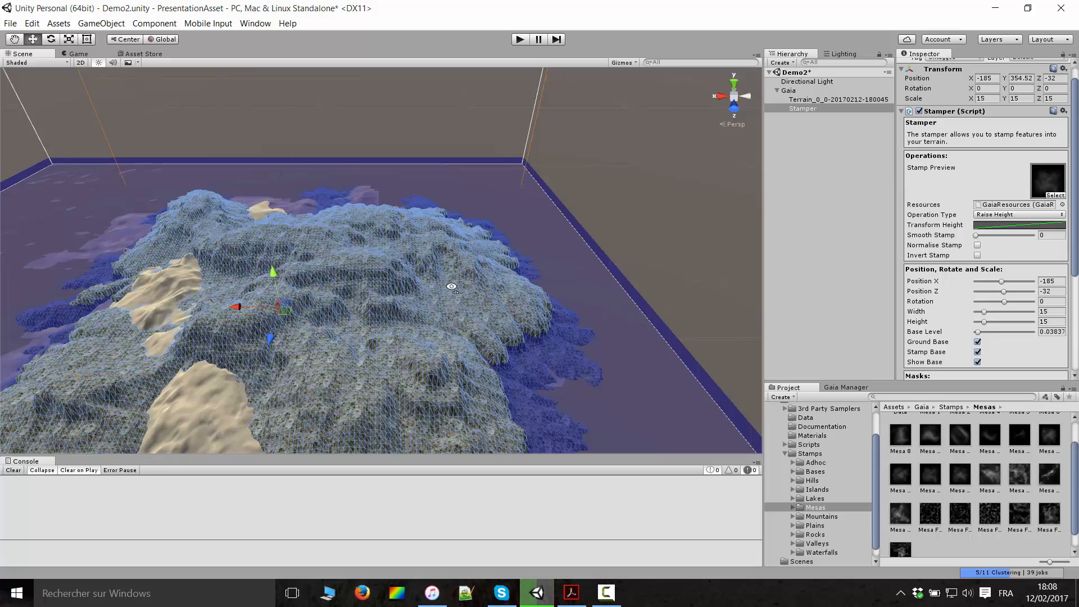
pyautogui.moveTo(450, 284); pyautogui.dragTo(396, 309, button='right')
pyautogui.moveTo(360, 252); pyautogui.dragTo(407, 260)
pyautogui.moveTo(562, 213); pyautogui.dragTo(544, 79, button='middle')
pyautogui.moveTo(544, 79); pyautogui.dragTo(597, 101, button='right')
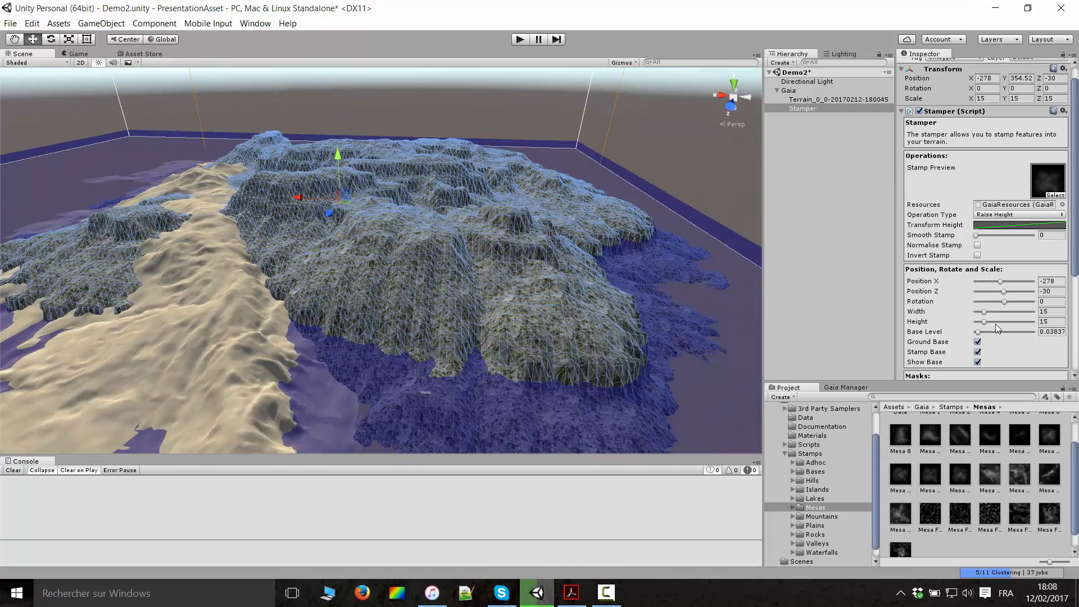
# - Set the mesa stamp's Height to 10 and inspect how its relief meets the sandy ridge
pyautogui.click(1050, 322)
pyautogui.write('10')
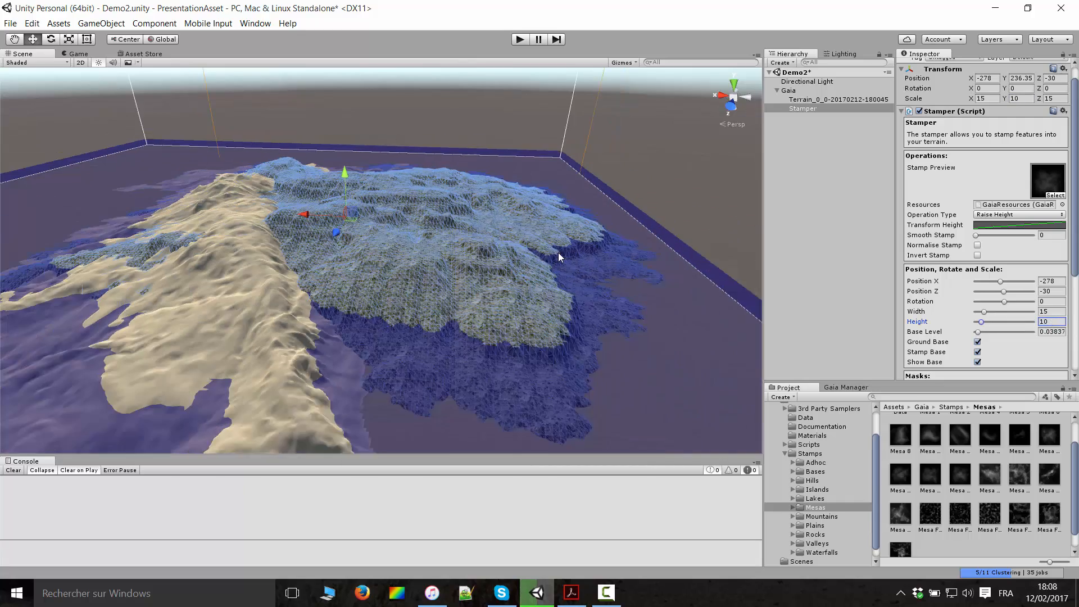
pyautogui.scroll(10, 501, 286)
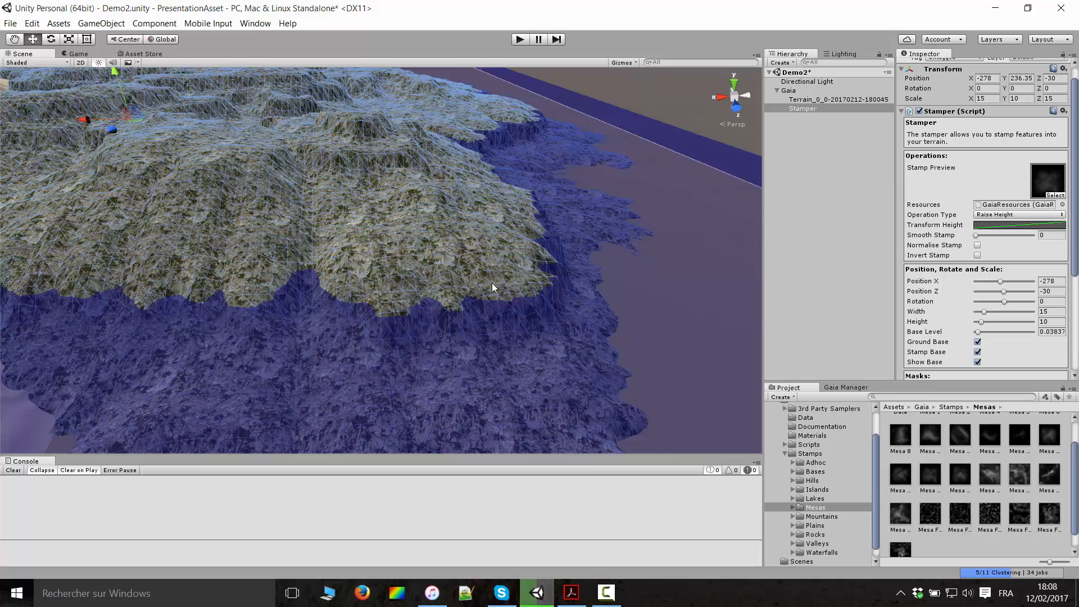
pyautogui.moveTo(492, 284); pyautogui.dragTo(831, 250, button='right')
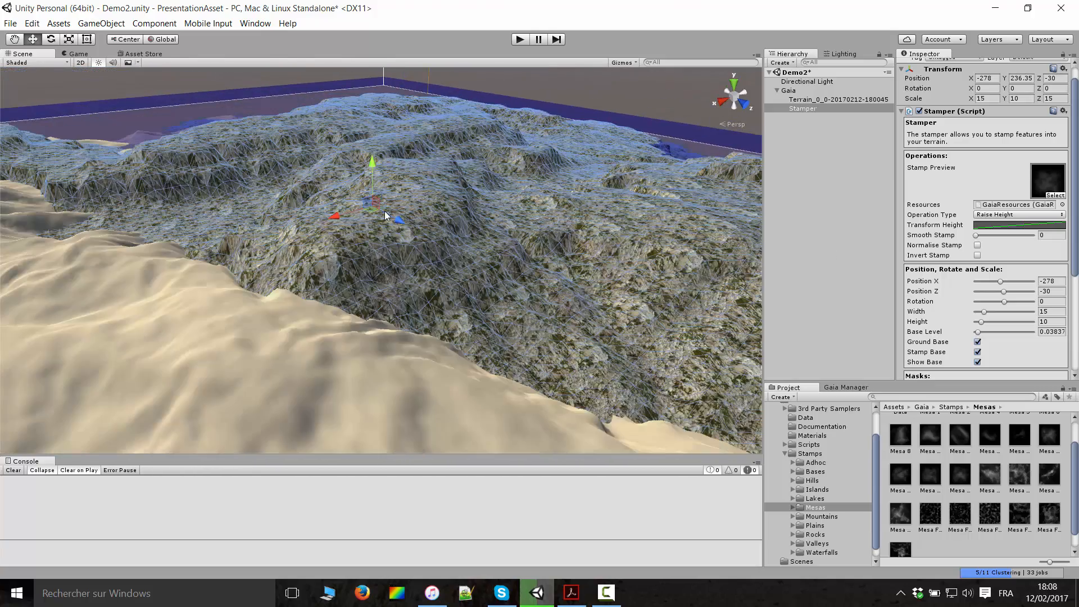
pyautogui.scroll(-10, 473, 296)
pyautogui.moveTo(476, 259); pyautogui.dragTo(453, 277, button='right')
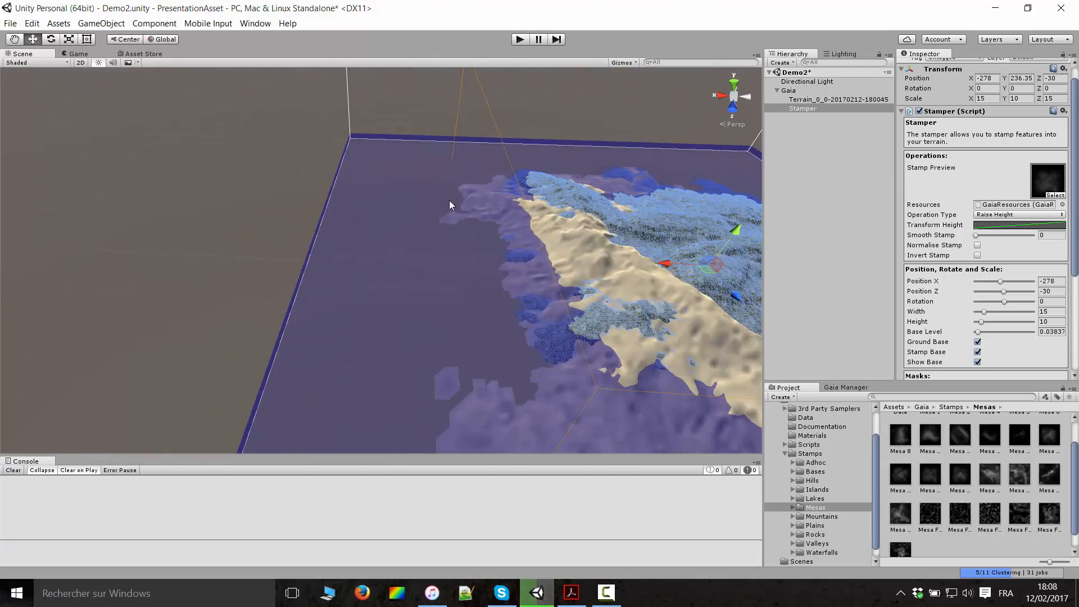
pyautogui.moveTo(450, 204); pyautogui.dragTo(518, 230, button='right')
pyautogui.scroll(-4, 554, 251)
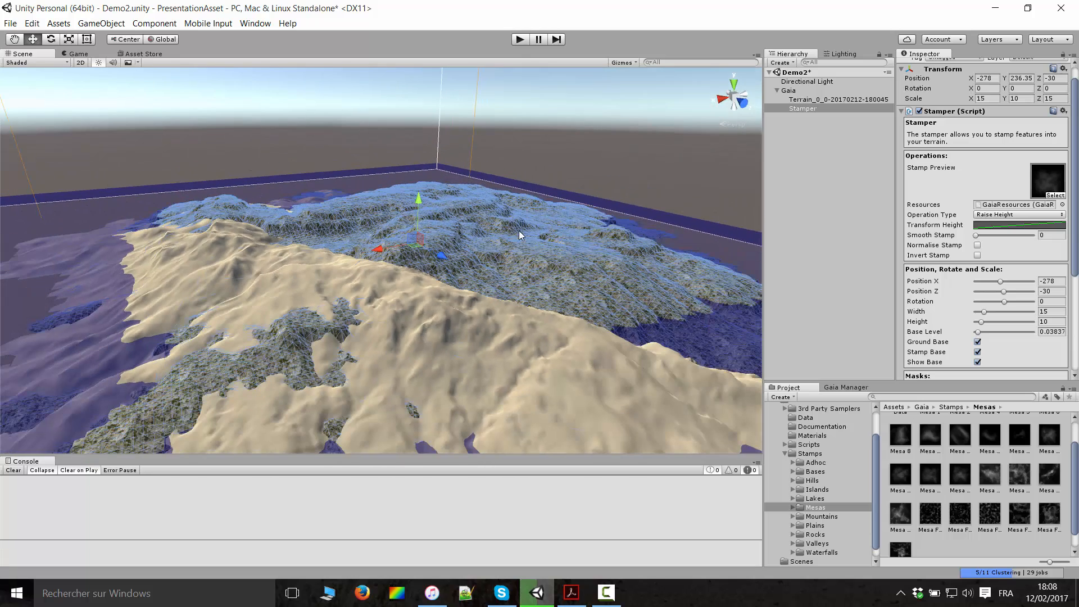
pyautogui.scroll(-5, 999, 279)
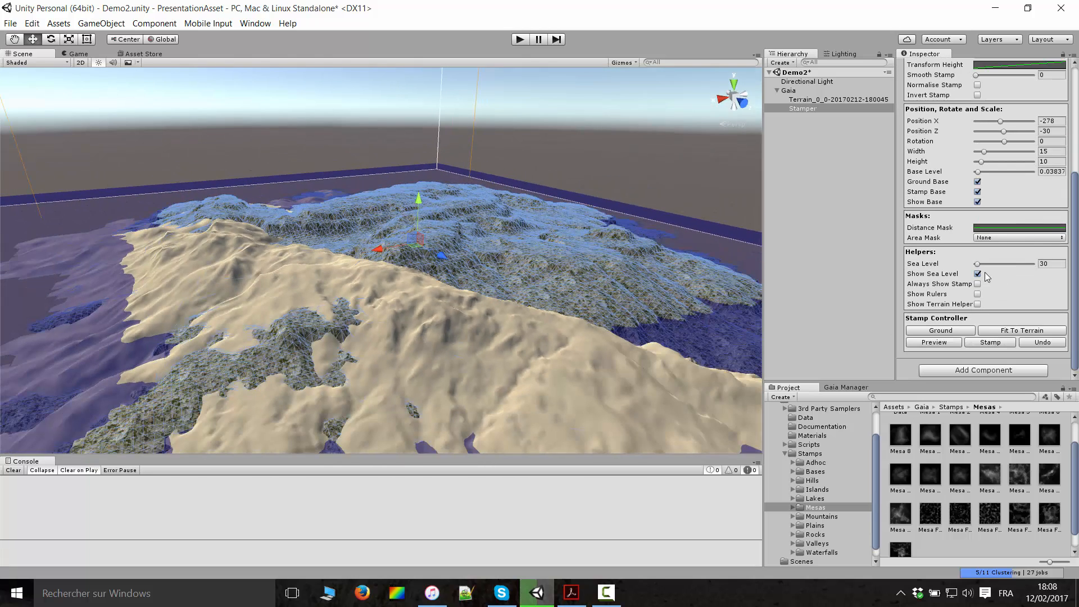
# - Apply the mesa stamp to the terrain and inspect the combined island relief up close and from afar
pyautogui.click(993, 343)
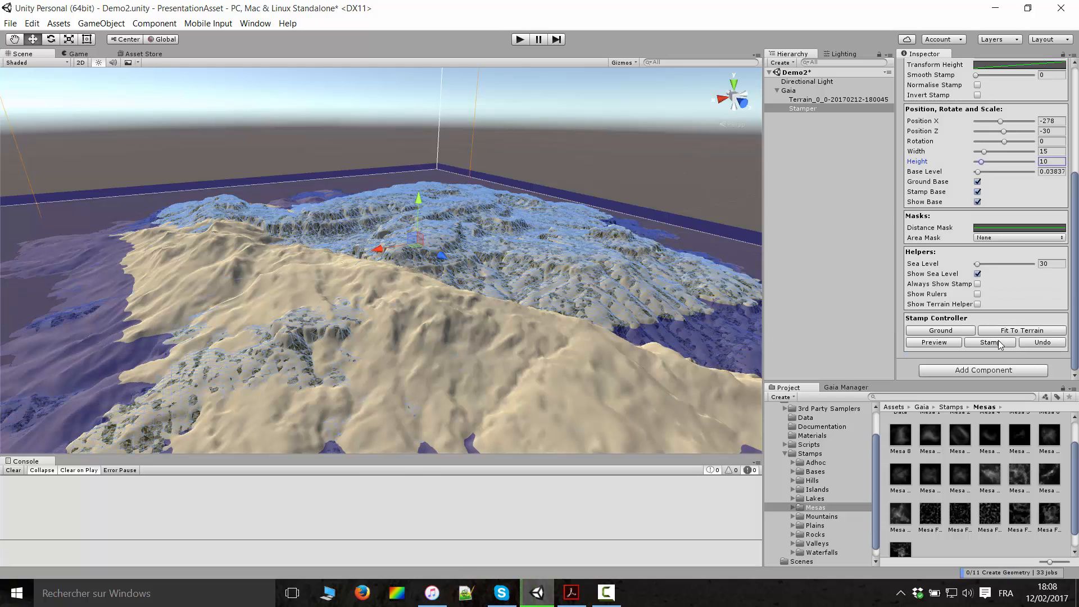
pyautogui.doubleClick(814, 91)
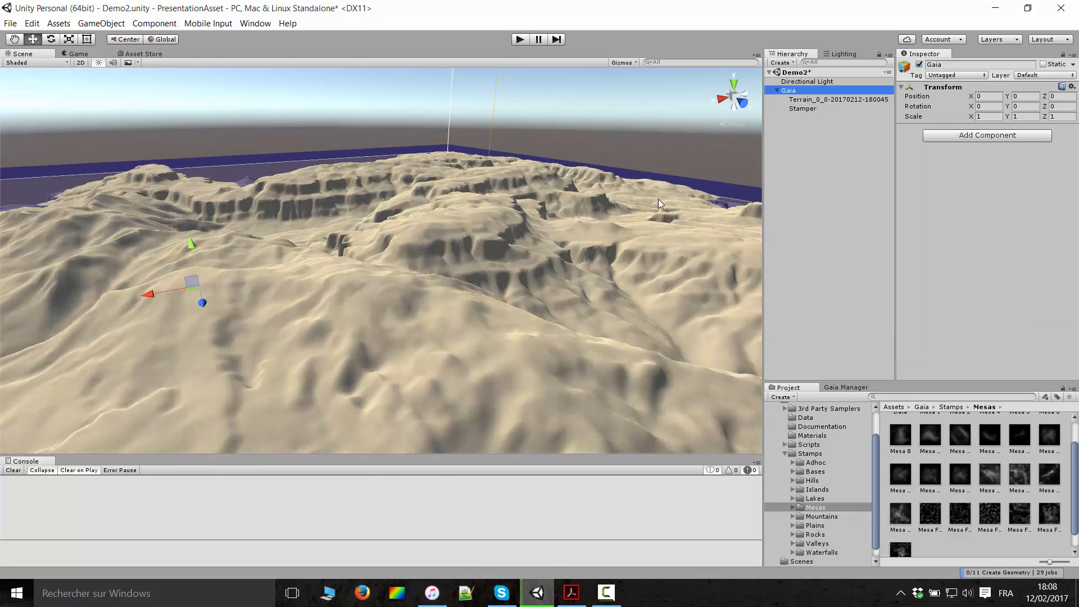
pyautogui.click(821, 100)
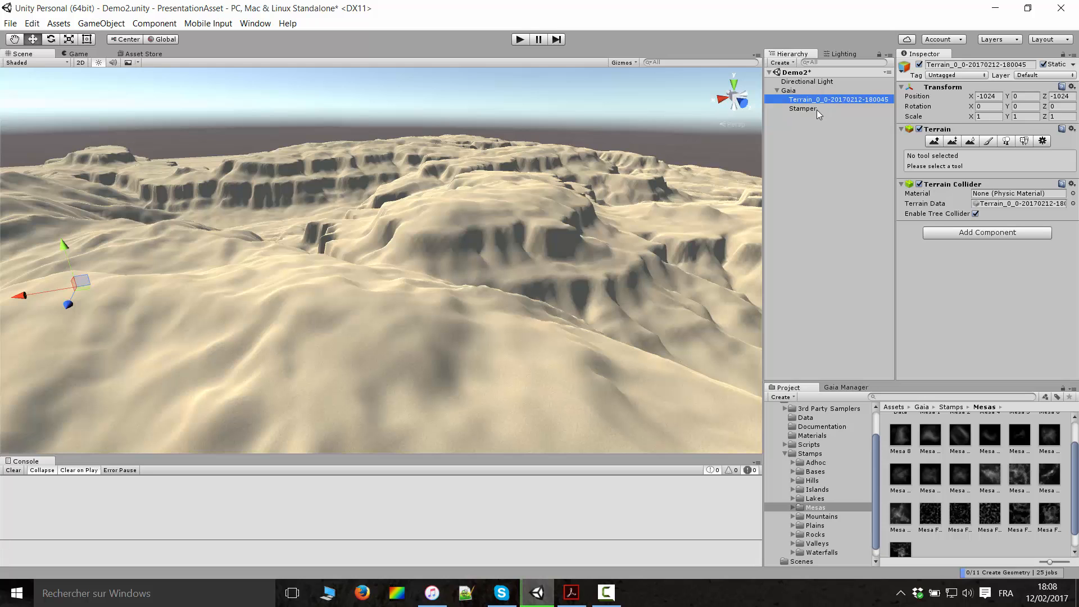
pyautogui.scroll(5, 558, 162)
pyautogui.keyDown('alt'); pyautogui.moveTo(560, 164); pyautogui.dragTo(406, 173); pyautogui.keyUp('alt')
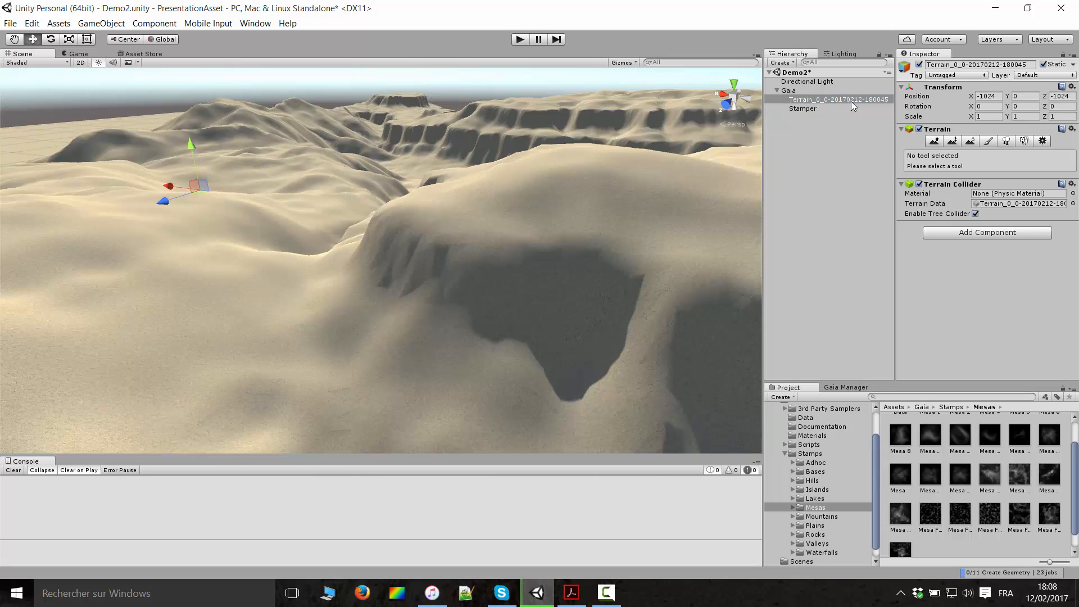
pyautogui.doubleClick(795, 90)
pyautogui.scroll(-3, 482, 242)
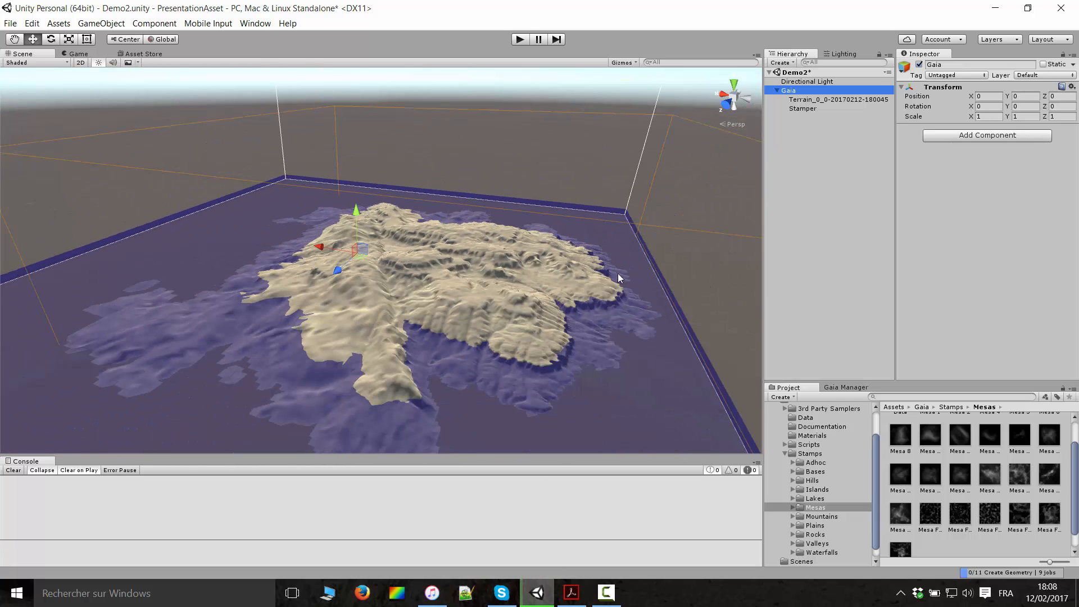
# - Create the Gaia spawners for the island terrain from the standard scene-creation workflow
pyautogui.click(847, 387)
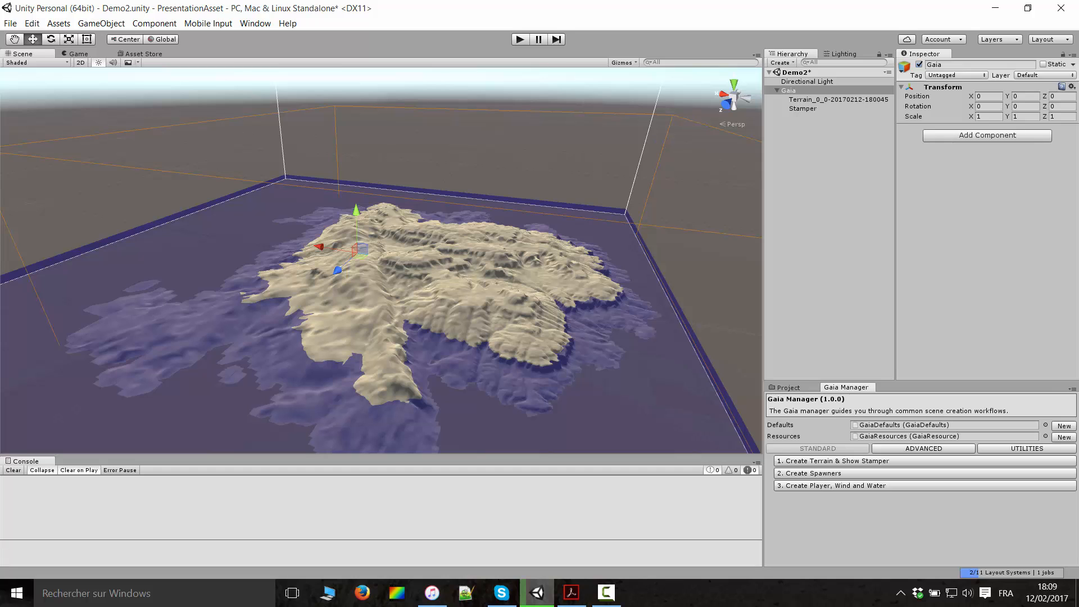
pyautogui.scroll(5, 523, 265)
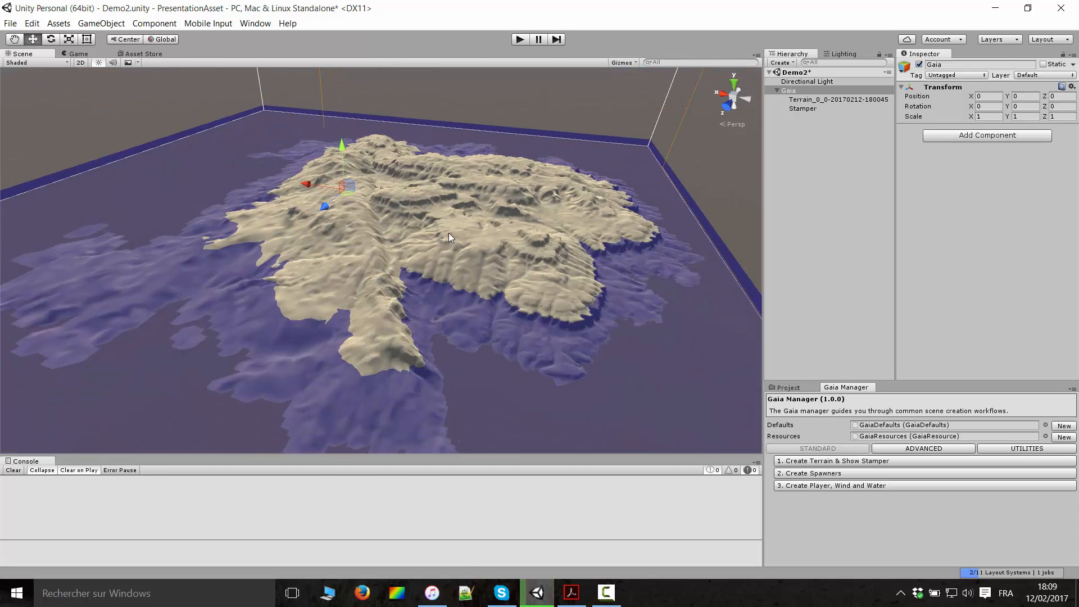
pyautogui.scroll(6, 450, 230)
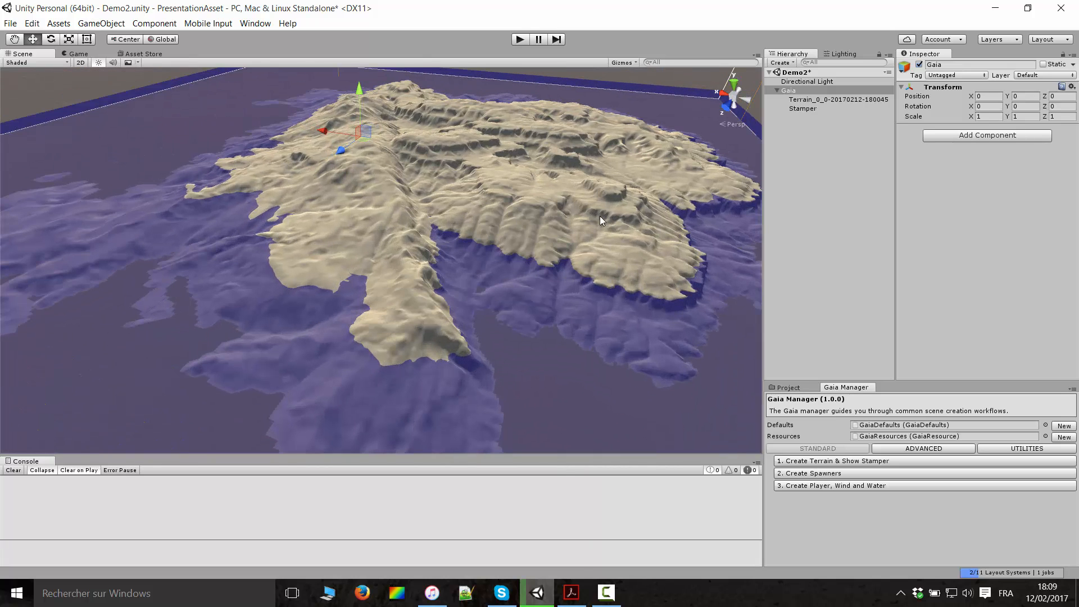
pyautogui.scroll(-4, 599, 216)
pyautogui.scroll(-3, 547, 250)
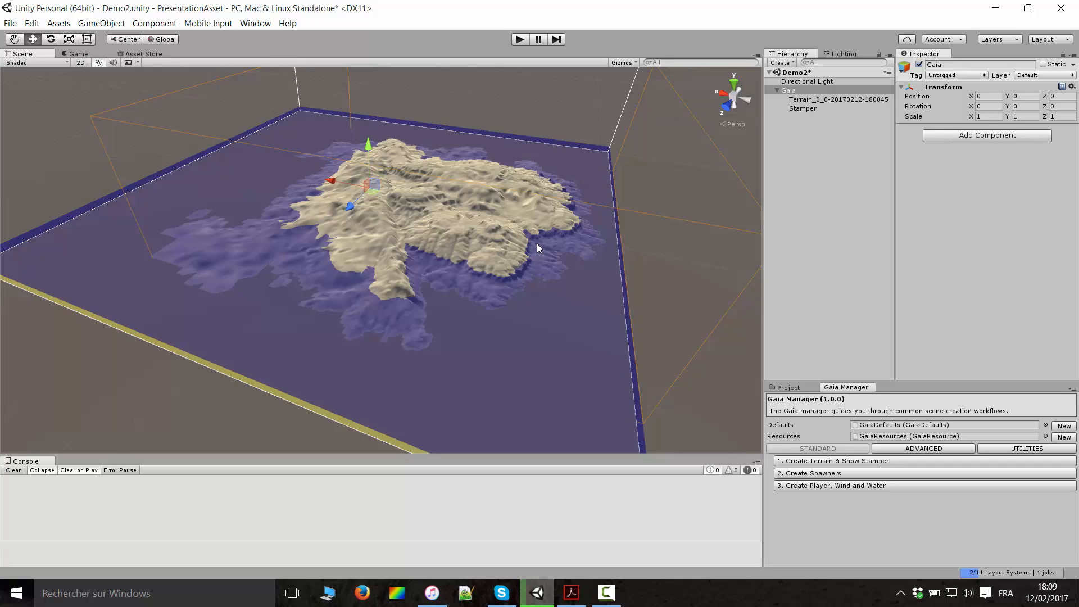
pyautogui.moveTo(531, 241); pyautogui.dragTo(338, 239, button='right')
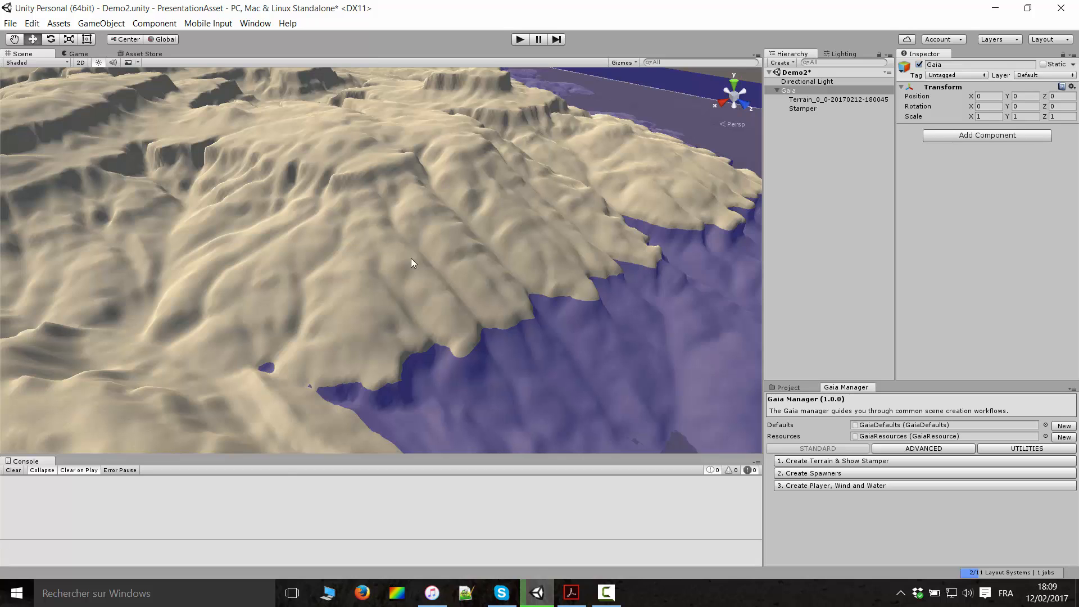
pyautogui.click(812, 477)
# - Review the Group Spawner's list of sub-spawners and spawn textures, game objects, trees and details over the whole terrain
pyautogui.moveTo(461, 392); pyautogui.dragTo(416, 345, button='right')
pyautogui.moveTo(554, 346); pyautogui.dragTo(523, 366, button='right')
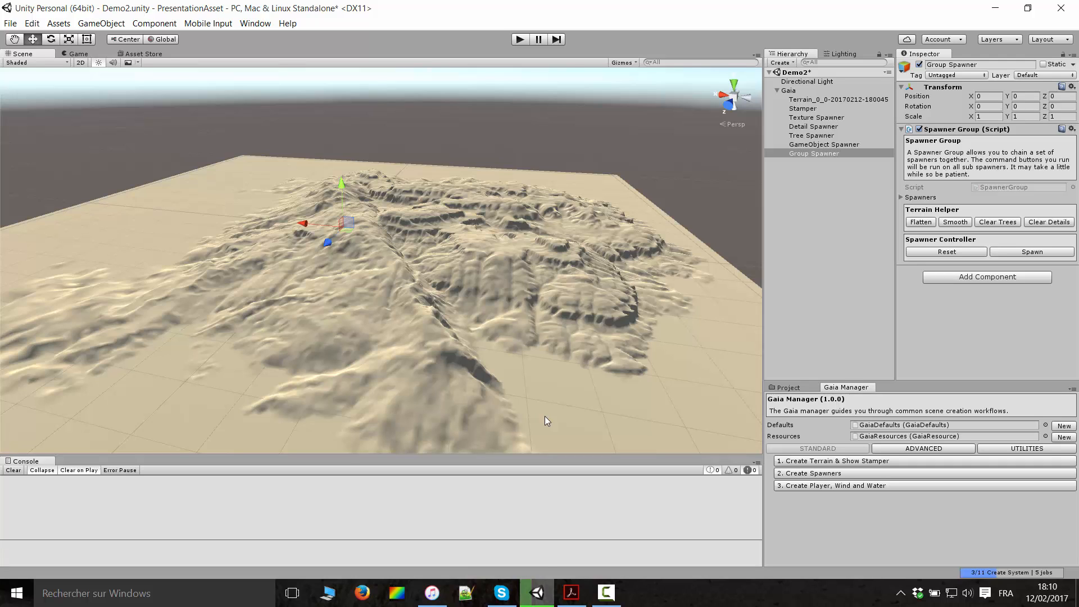
pyautogui.moveTo(647, 318); pyautogui.dragTo(562, 281, button='right')
pyautogui.moveTo(562, 281); pyautogui.dragTo(464, 256, button='middle')
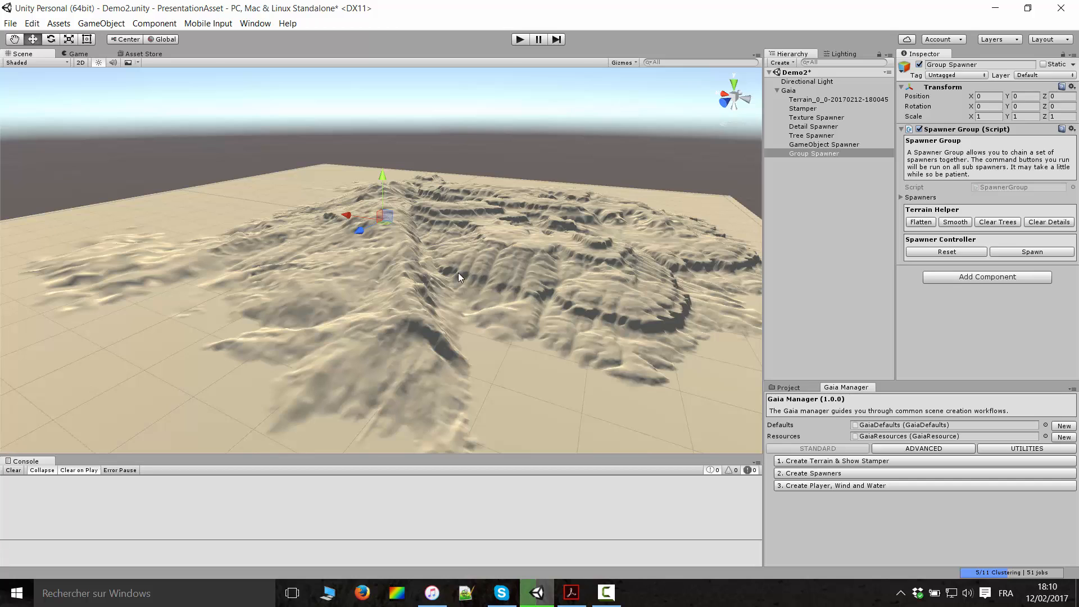
pyautogui.moveTo(458, 276); pyautogui.dragTo(438, 275, button='middle')
pyautogui.click(902, 198)
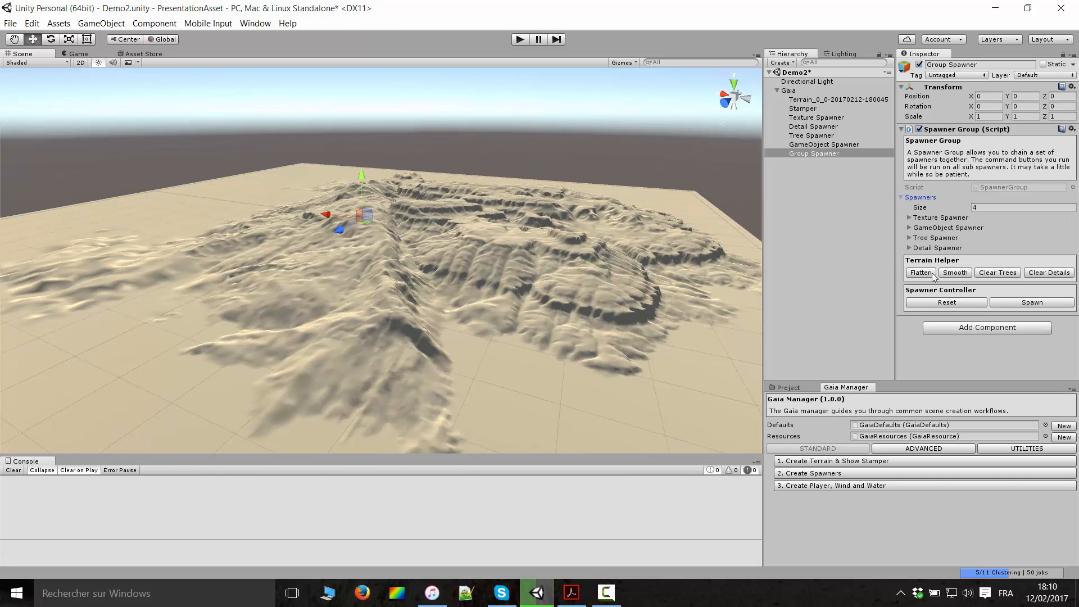
pyautogui.click(901, 199)
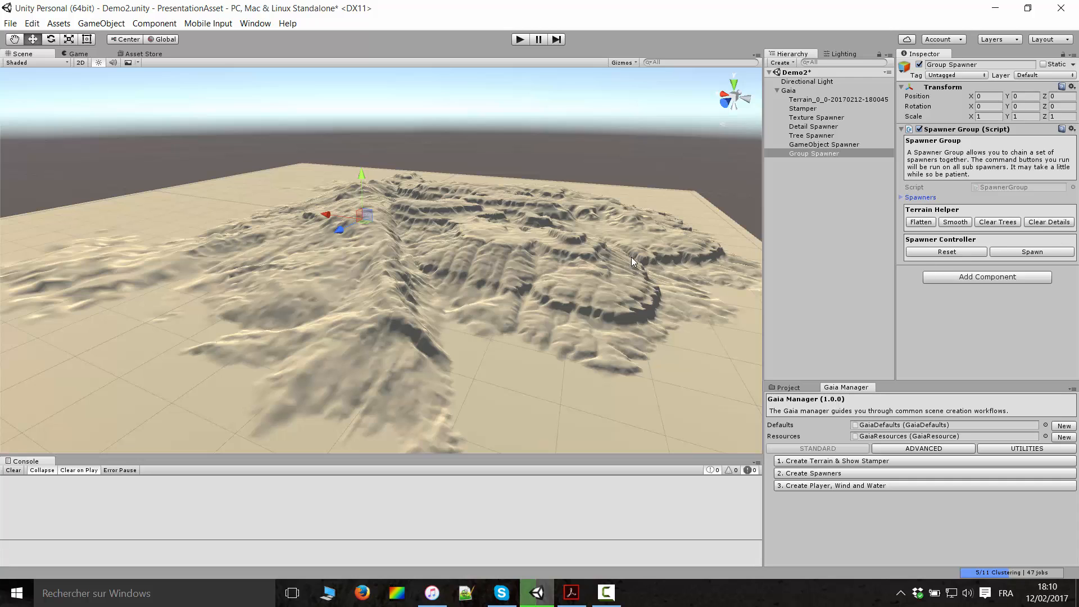
pyautogui.moveTo(633, 257)
pyautogui.mouseDown(button='right')
pyautogui.moveTo(584, 258)
pyautogui.moveTo(652, 260)
pyautogui.mouseUp(button='right')
pyautogui.scroll(-3, 632, 257)
pyautogui.scroll(2, 652, 261)
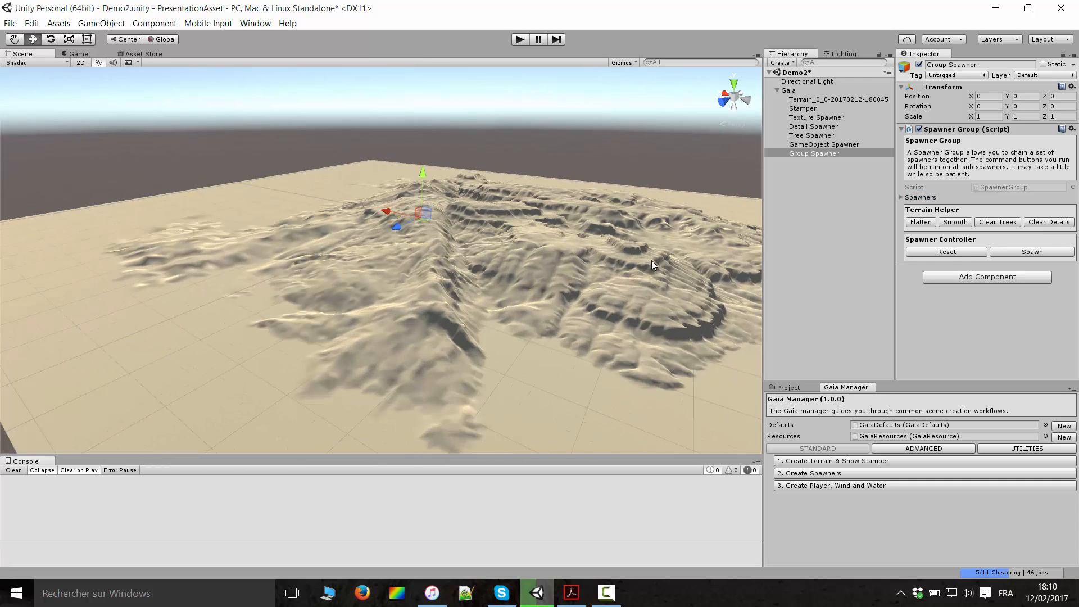
pyautogui.click(1038, 253)
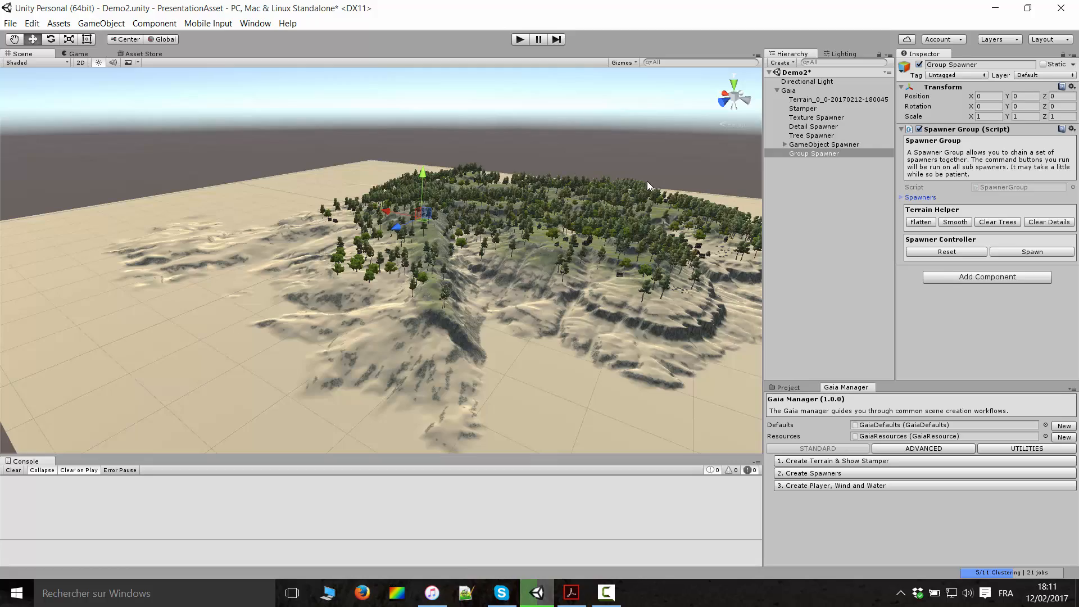
# - Examine the spawned trees and ground textures across the island's slopes and plateau
pyautogui.moveTo(609, 205); pyautogui.dragTo(649, 197, button='right')
pyautogui.scroll(8, 650, 198)
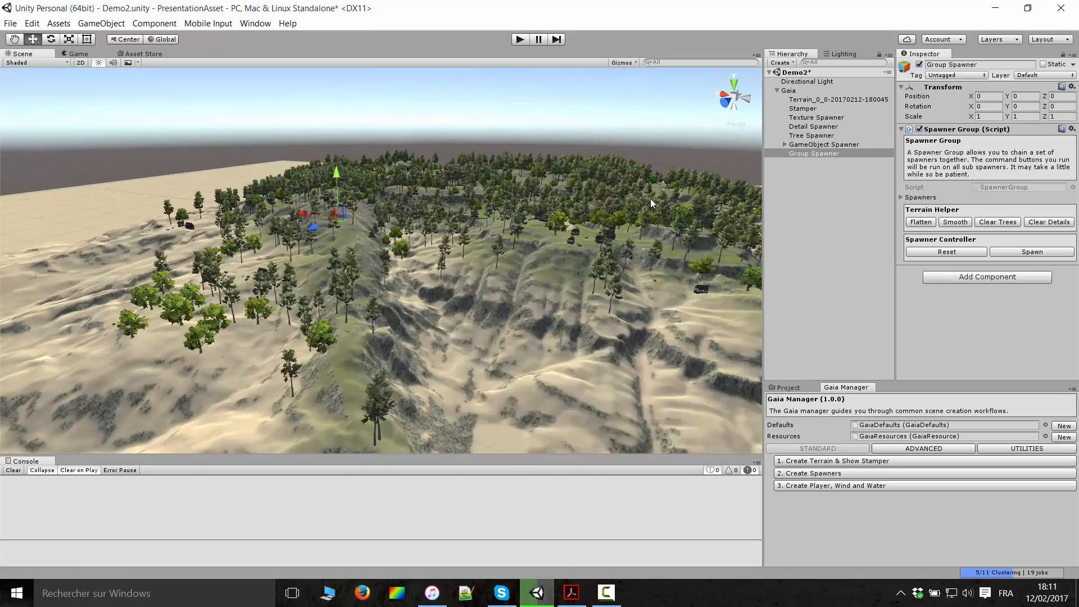
pyautogui.moveTo(584, 286); pyautogui.dragTo(787, 245, button='right')
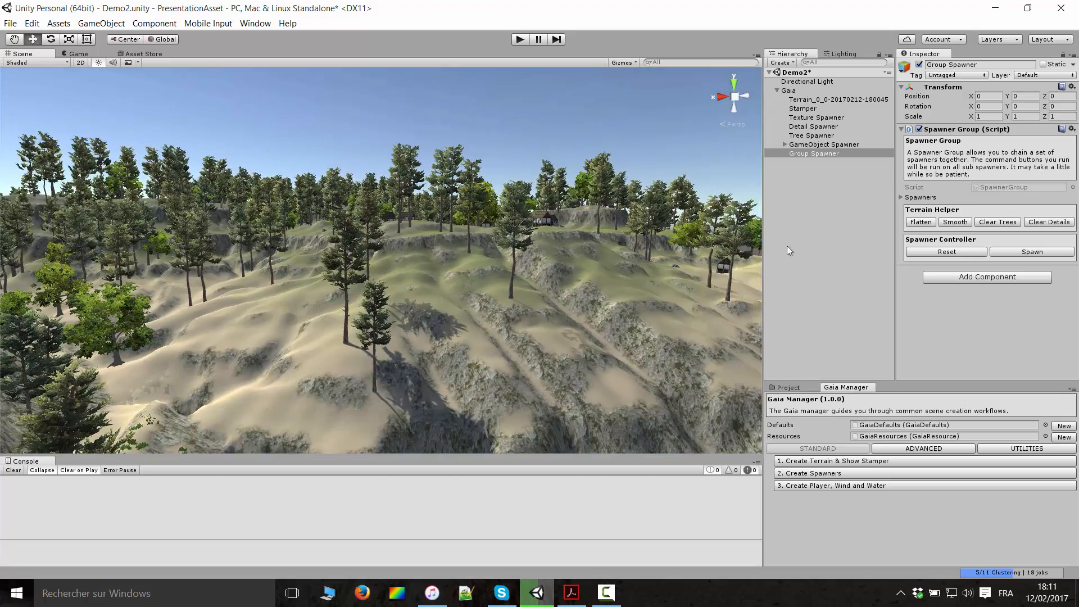
pyautogui.moveTo(712, 299); pyautogui.dragTo(278, 308, button='right')
pyautogui.moveTo(344, 319); pyautogui.dragTo(436, 388, button='middle')
pyautogui.moveTo(454, 320); pyautogui.dragTo(412, 298, button='middle')
pyautogui.scroll(4, 412, 304)
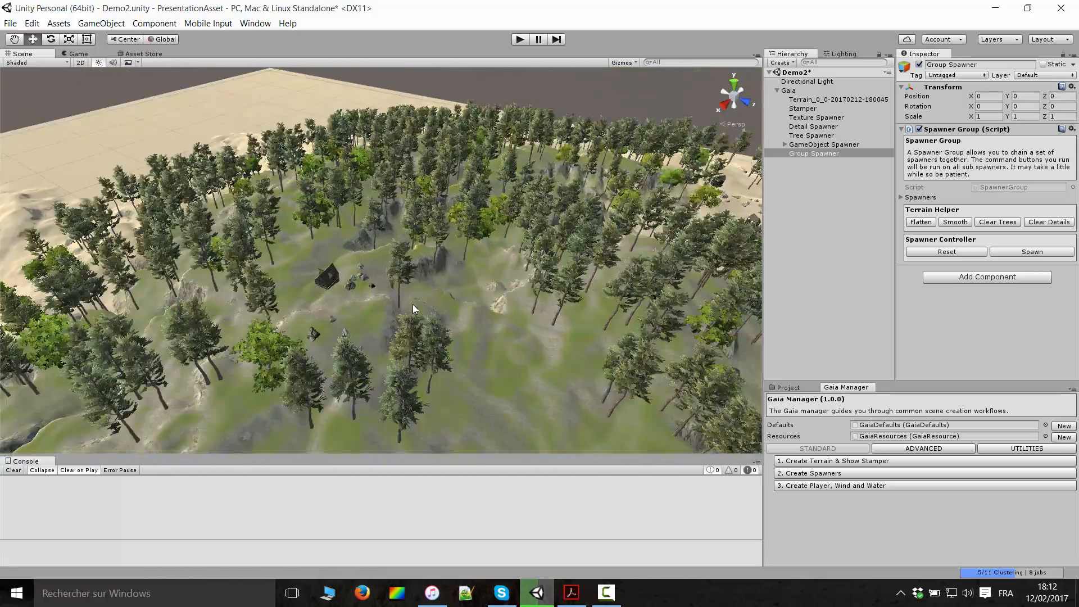
# - Inspect a spawned house up close along with the rocks, grass and flowers around it
pyautogui.scroll(10, 389, 319)
pyautogui.moveTo(412, 304); pyautogui.dragTo(154, 274, button='right')
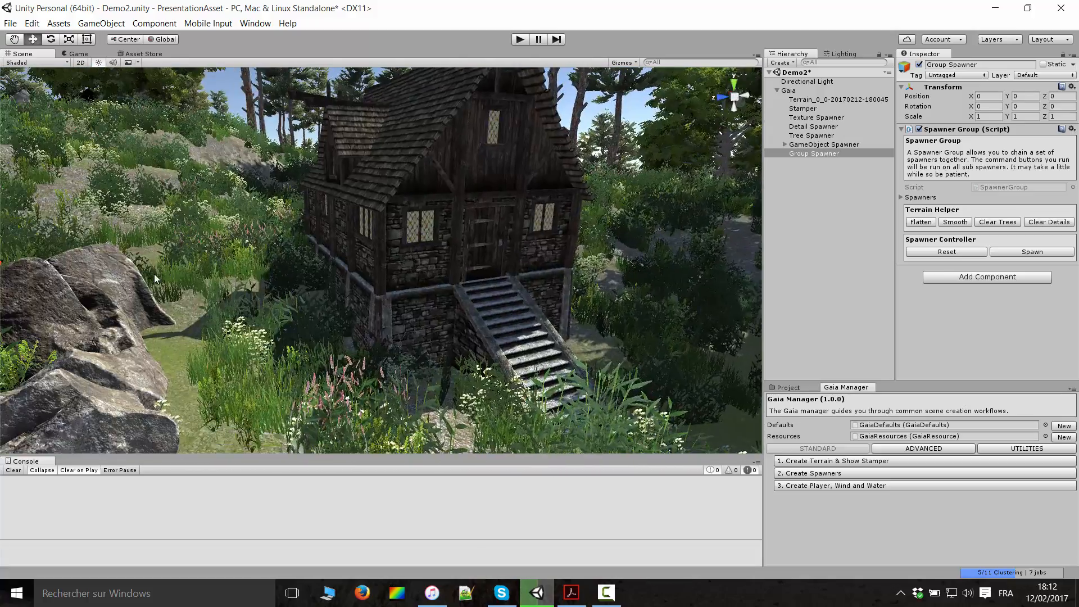
pyautogui.scroll(-6, 454, 247)
pyautogui.moveTo(470, 326); pyautogui.dragTo(517, 307, button='right')
pyautogui.scroll(6, 517, 307)
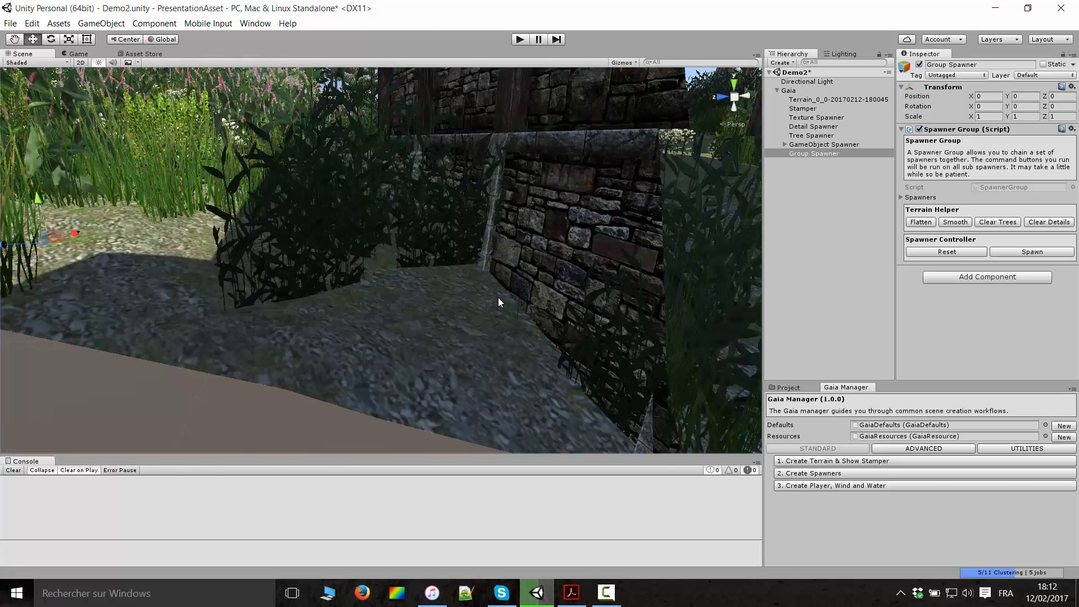
pyautogui.scroll(-6, 498, 302)
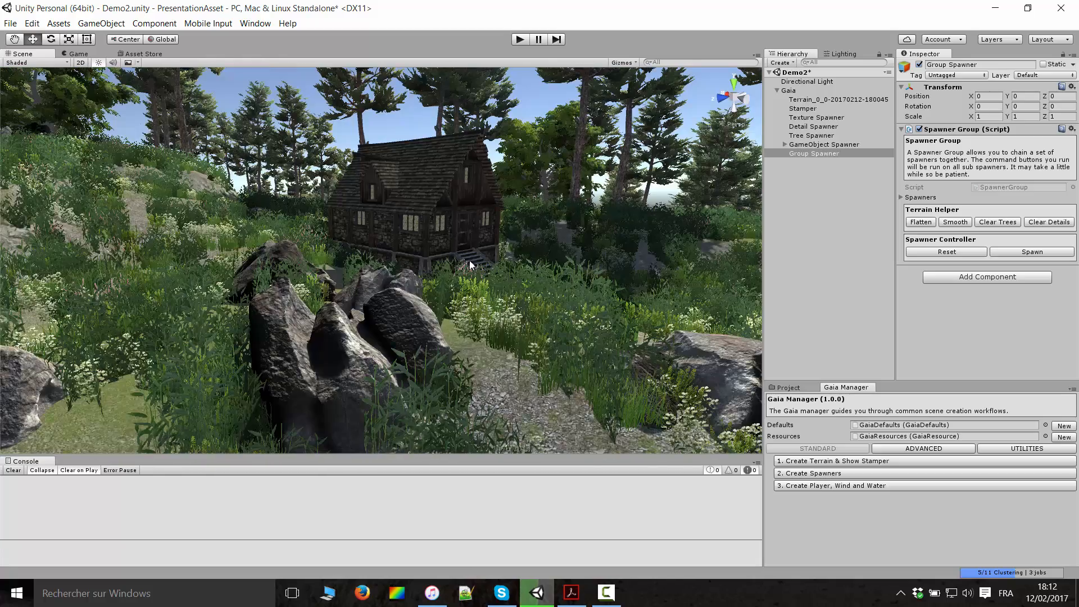
pyautogui.scroll(-6, 471, 265)
# - Survey how the houses, rocks and forest are distributed over the island, including the cluster on the sandy area
pyautogui.moveTo(491, 269); pyautogui.dragTo(335, 285, button='right')
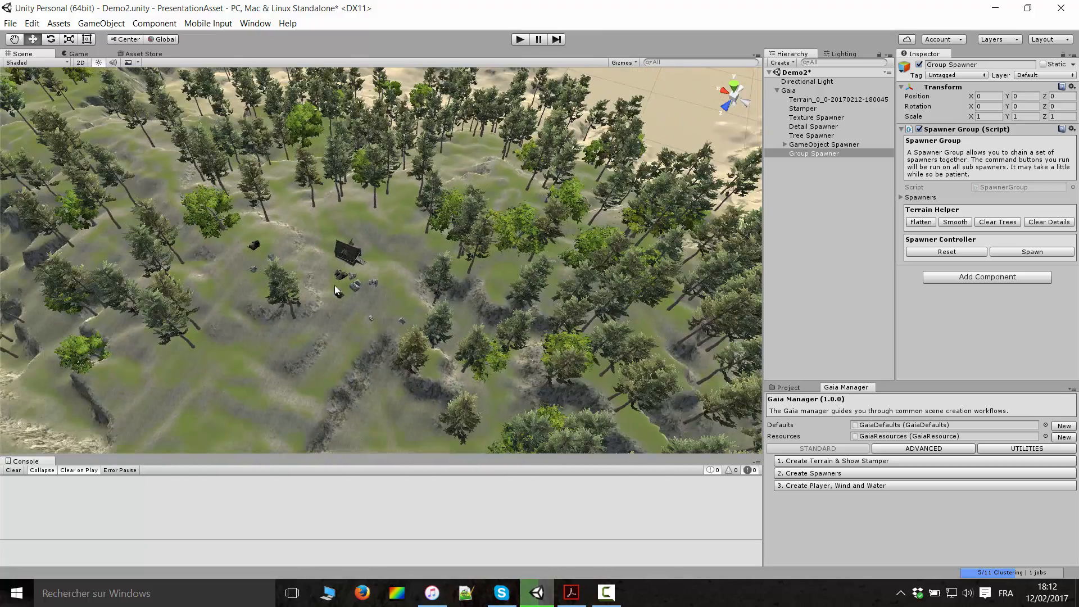
pyautogui.scroll(-10, 458, 280)
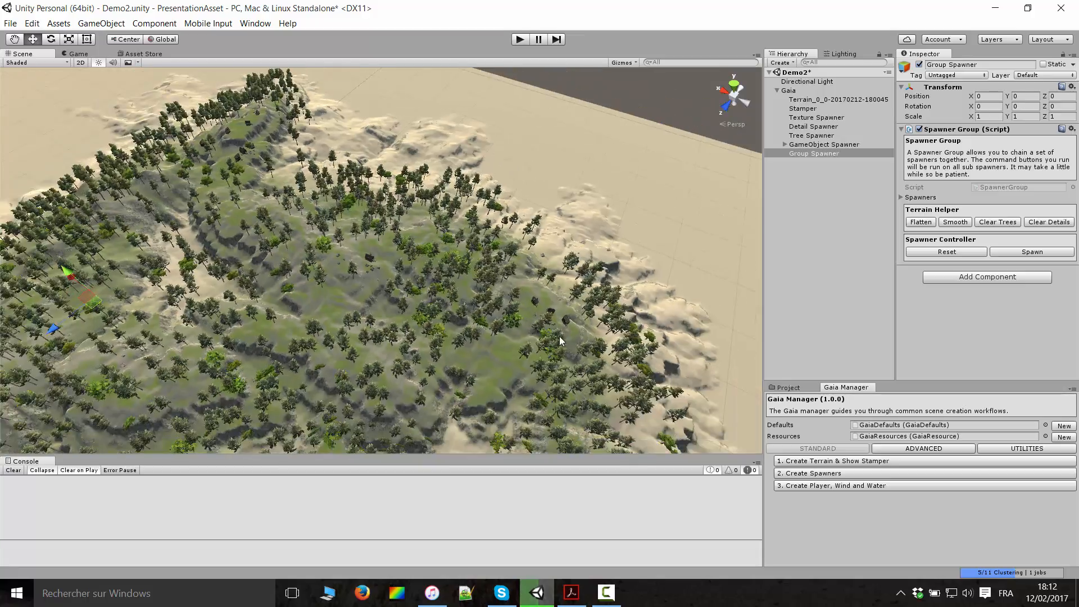
pyautogui.scroll(10, 417, 280)
pyautogui.press('w')
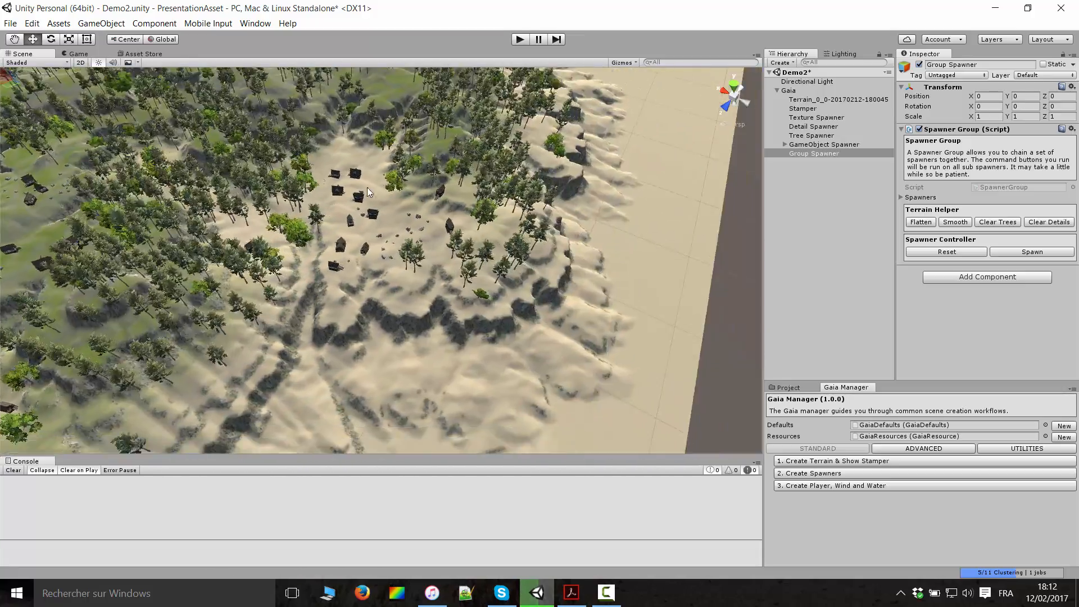
pyautogui.scroll(5, 483, 240)
pyautogui.moveTo(480, 305); pyautogui.dragTo(345, 234, button='right')
pyautogui.scroll(-10, 345, 234)
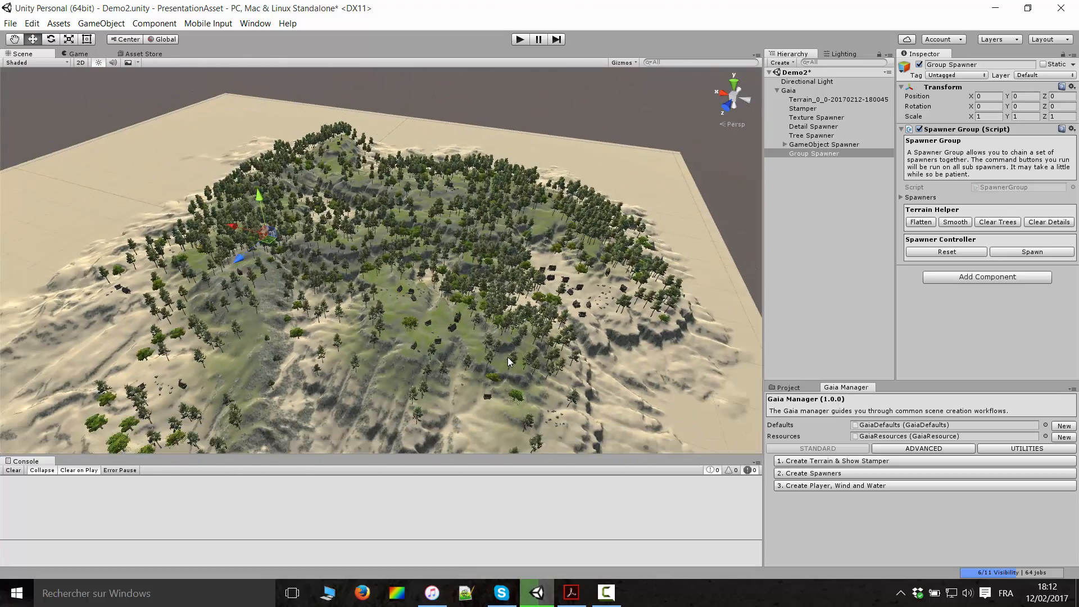
# - Examine the ground plants and tree shadows on the slopes, plus the houses near the sandy shore
pyautogui.moveTo(481, 332); pyautogui.dragTo(470, 296, button='right')
pyautogui.scroll(6, 487, 384)
pyautogui.press('w')
pyautogui.moveTo(444, 279); pyautogui.dragTo(429, 317, button='right')
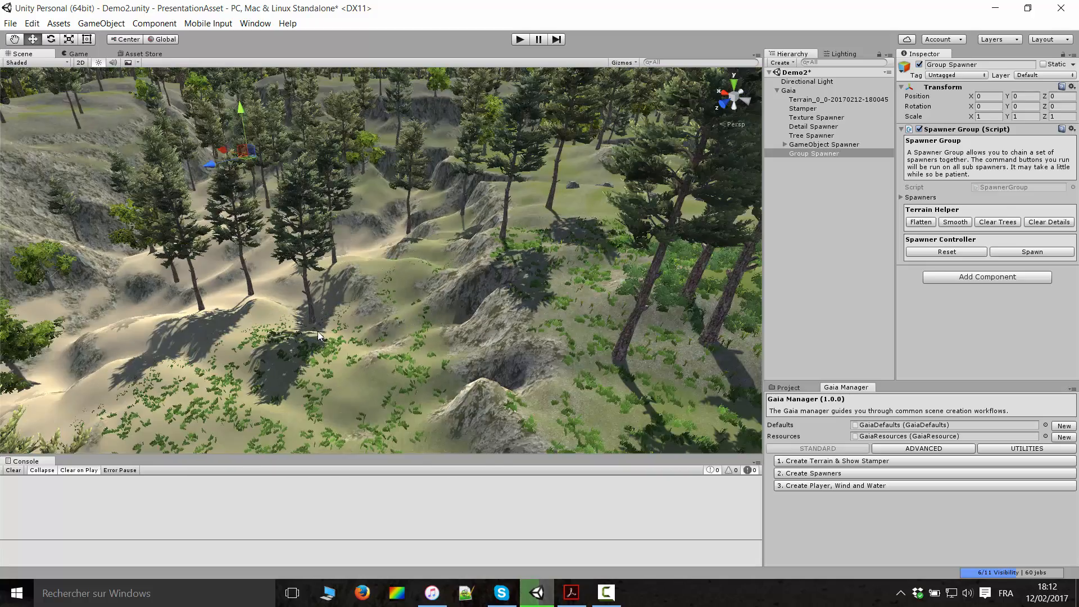
pyautogui.moveTo(318, 332); pyautogui.dragTo(506, 338, button='right')
pyautogui.scroll(-8, 505, 338)
pyautogui.scroll(5, 451, 256)
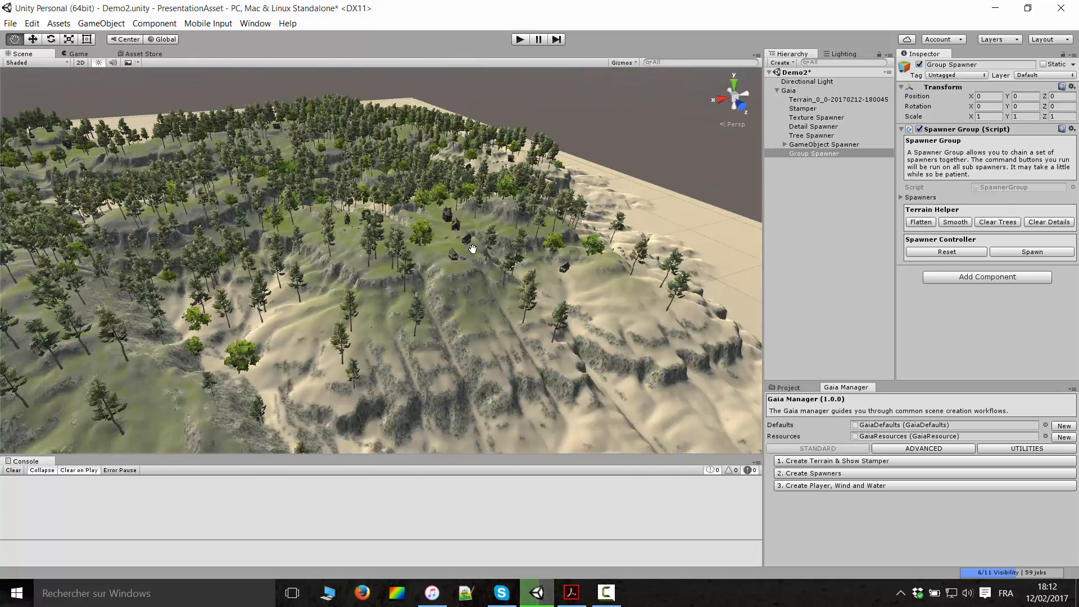
pyautogui.moveTo(451, 256); pyautogui.dragTo(667, 188, button='middle')
pyautogui.moveTo(668, 187); pyautogui.dragTo(481, 239, button='right')
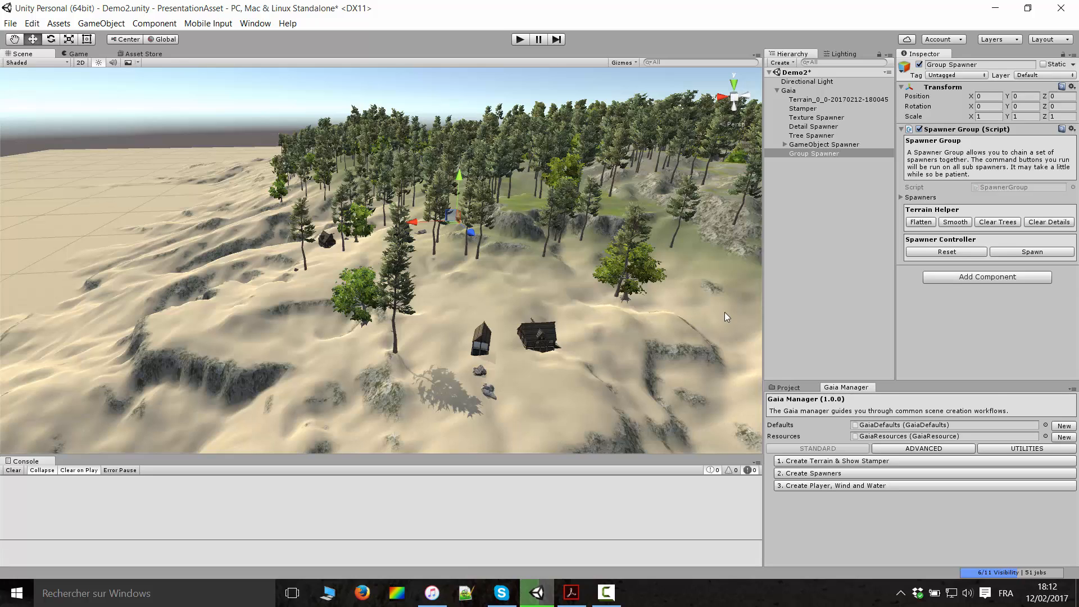
# - Create the player, wind and water in the scene and view the island's new coastline
pyautogui.click(824, 484)
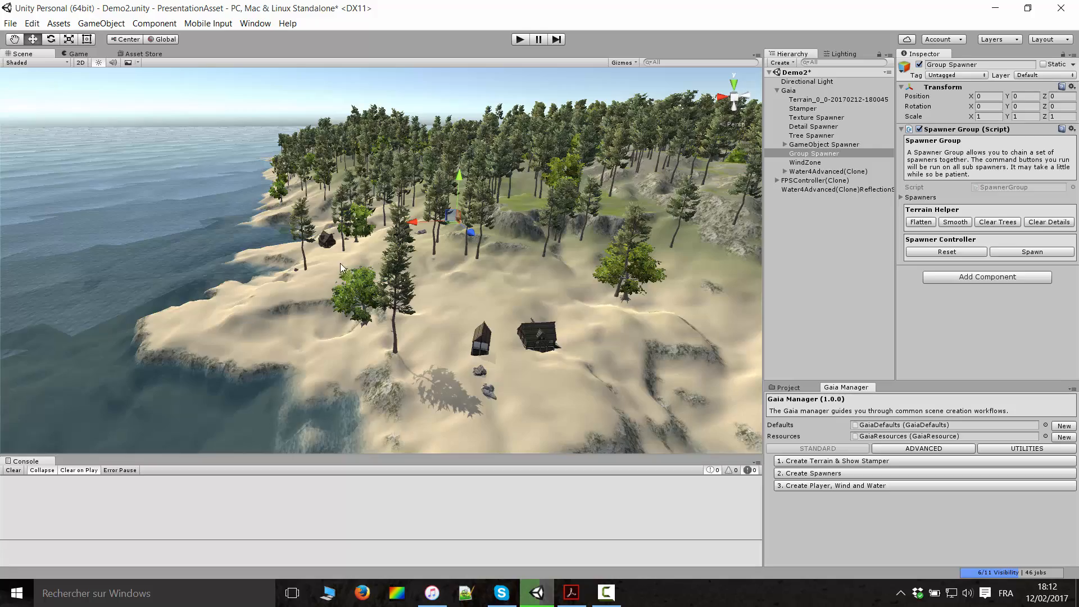
pyautogui.keyDown('alt'); pyautogui.moveTo(339, 263); pyautogui.dragTo(422, 262); pyautogui.keyUp('alt')
pyautogui.scroll(3, 423, 262)
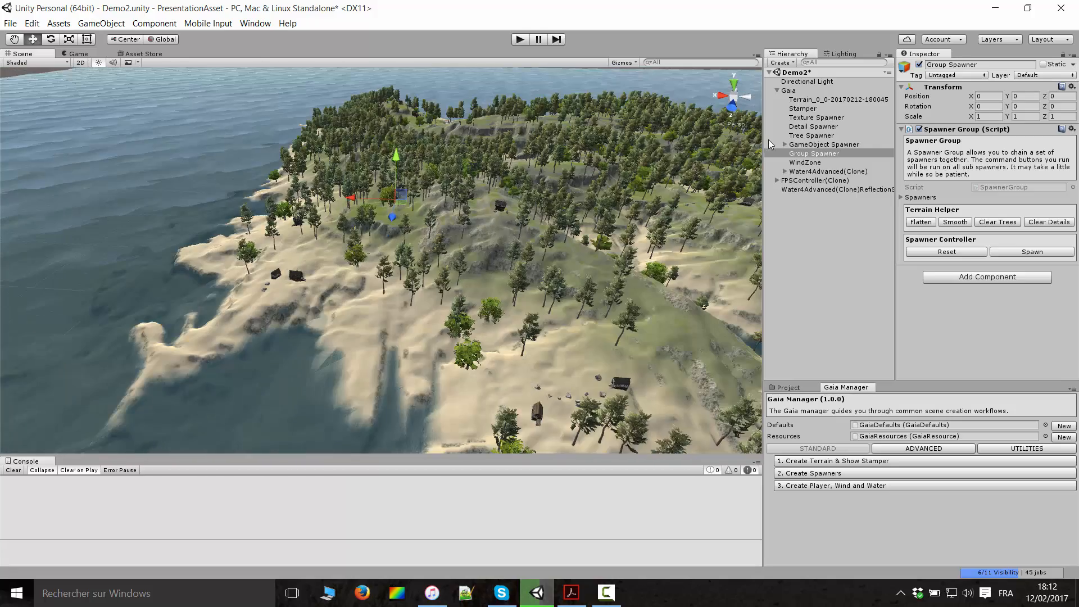
# - Collapse the Gaia group, focus the view on the FPSController and examine its surroundings and component settings
pyautogui.click(776, 90)
pyautogui.click(800, 100)
pyautogui.press('f')
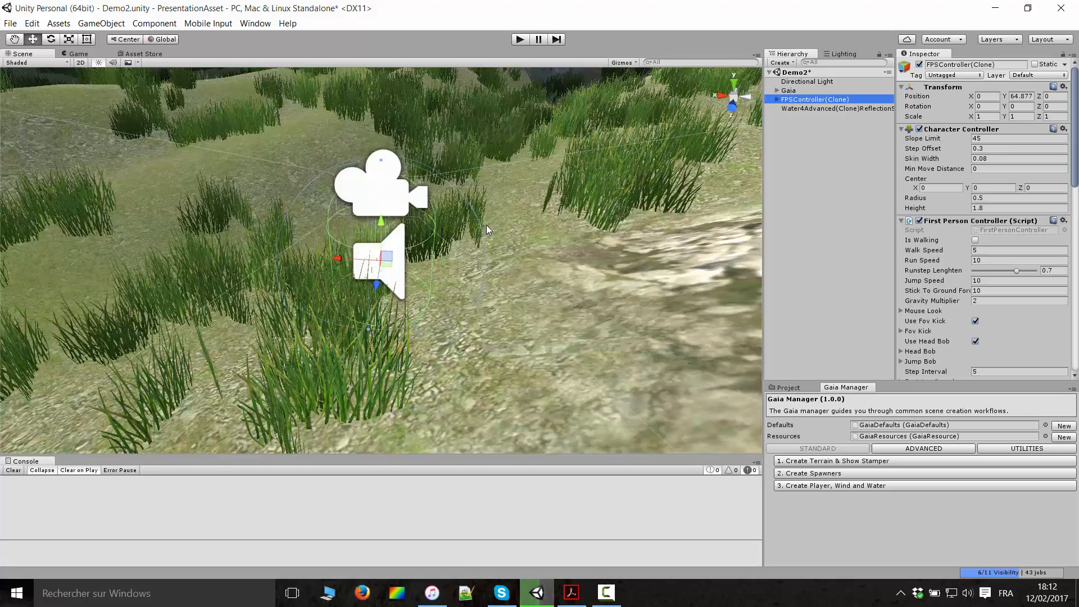
pyautogui.scroll(2, 346, 222)
pyautogui.keyDown('alt'); pyautogui.moveTo(346, 222); pyautogui.dragTo(519, 258); pyautogui.keyUp('alt')
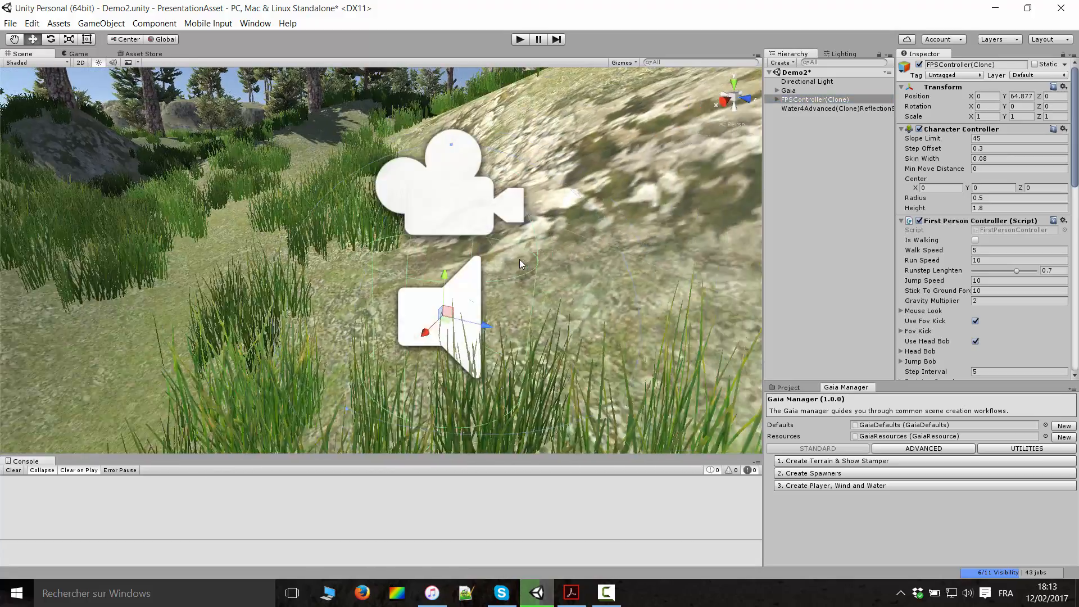
pyautogui.scroll(-8, 518, 260)
pyautogui.scroll(-6, 588, 314)
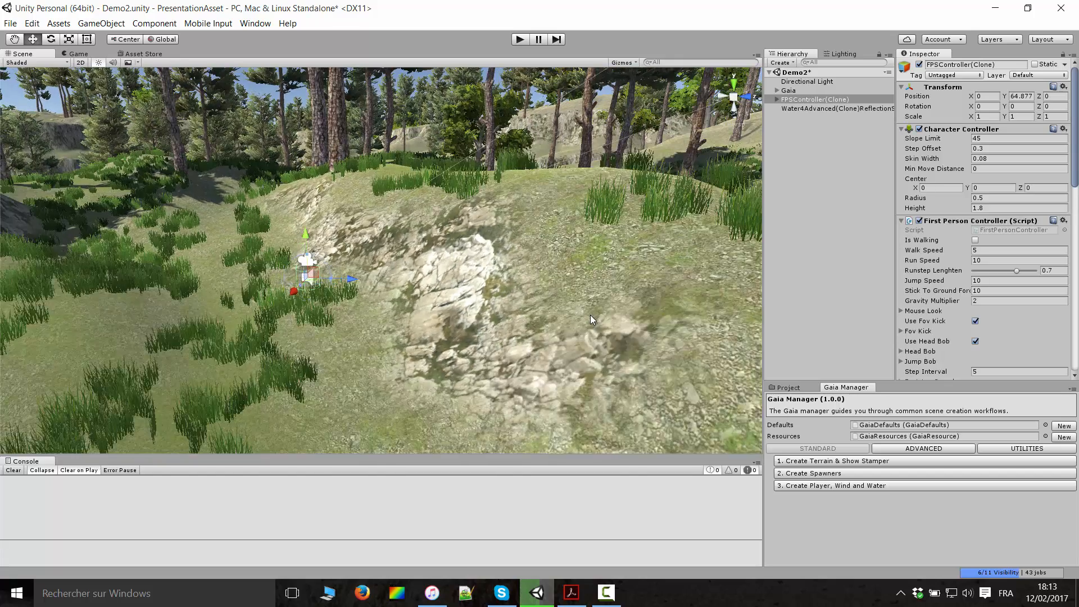
pyautogui.scroll(-6, 1033, 302)
pyautogui.scroll(-8, 1033, 302)
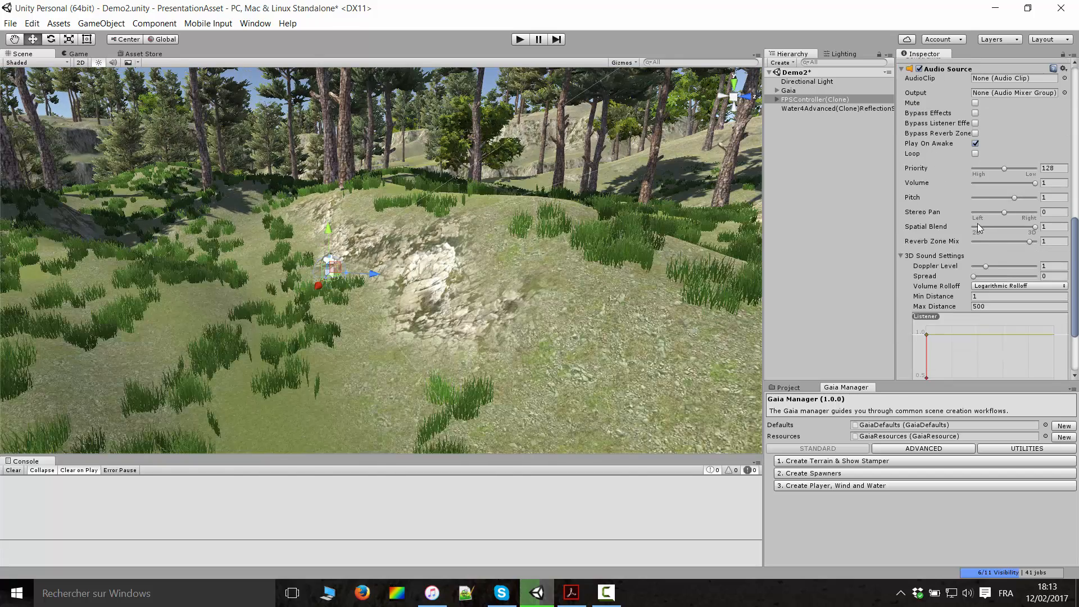
# - Set the FPSController's Audio Source volume to 0.07 and run the scene in play mode
pyautogui.click(1047, 182)
pyautogui.write('.07')
pyautogui.press('Return')
pyautogui.click(522, 39)
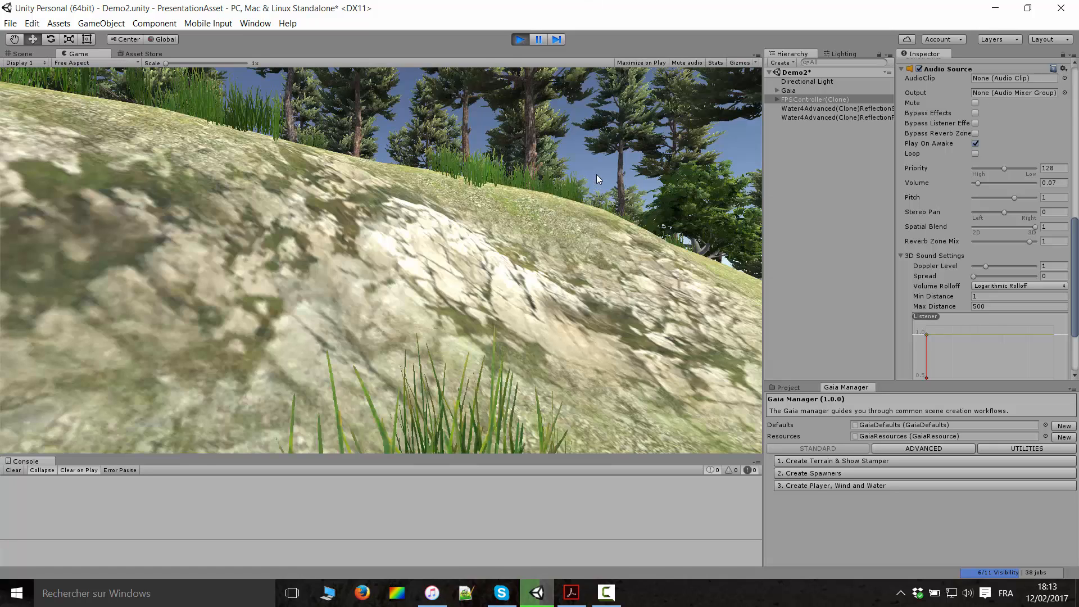
# - Walk the first-person player over the grassy slopes near the start point and into the forest undergrowth
pyautogui.press('w')
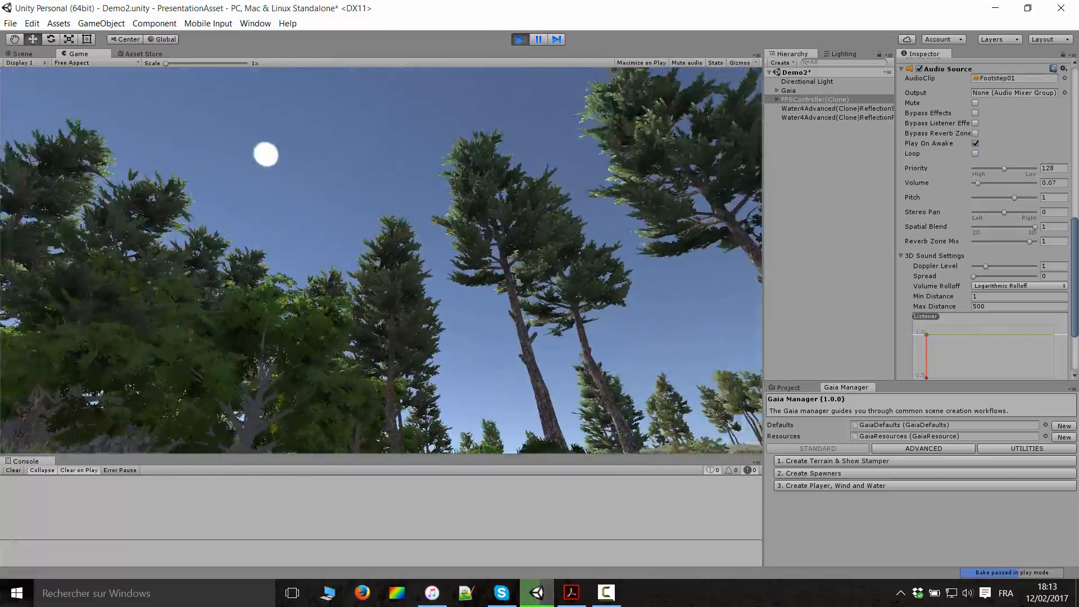
pyautogui.press('w')
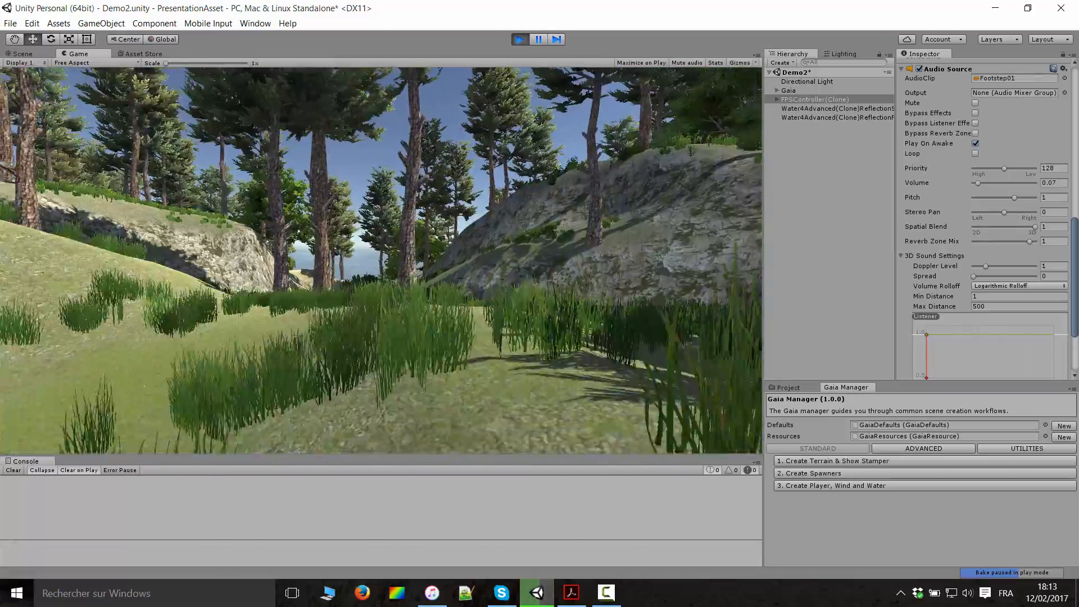
pyautogui.press('w')
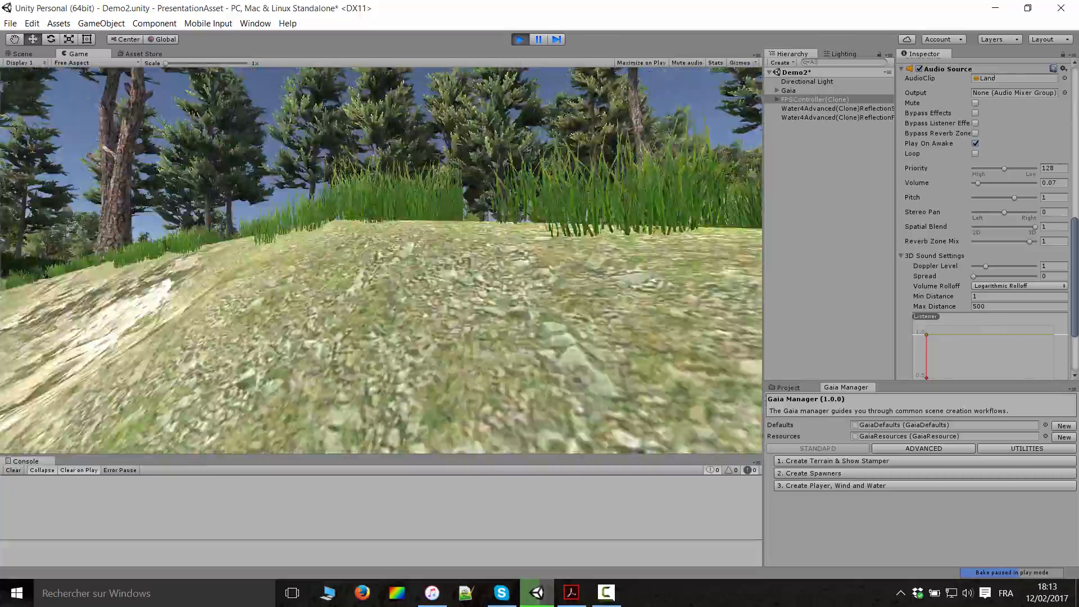
pyautogui.press('w')
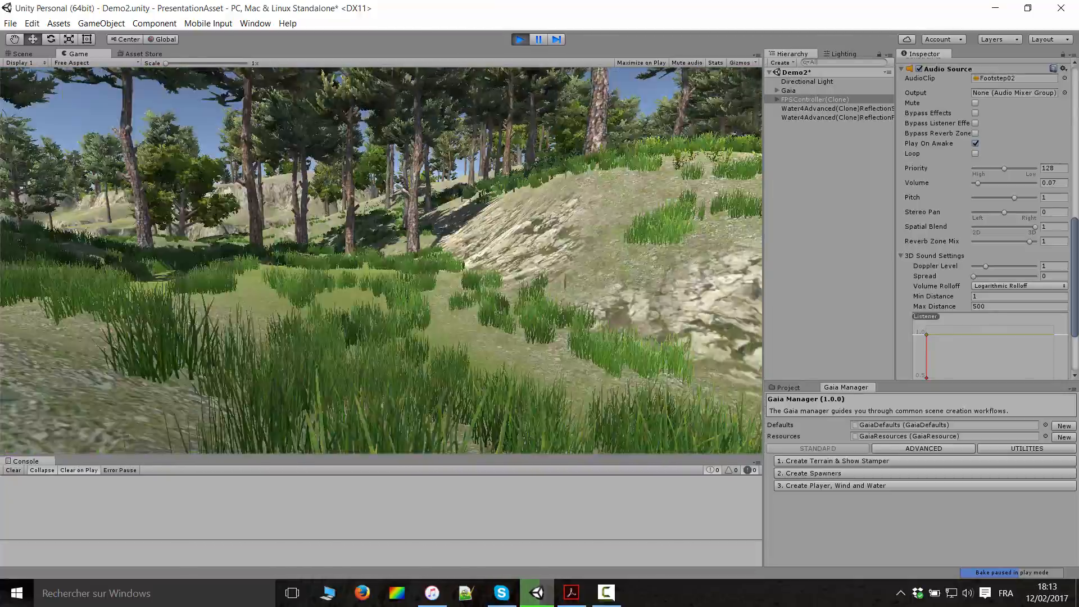
pyautogui.press('w')
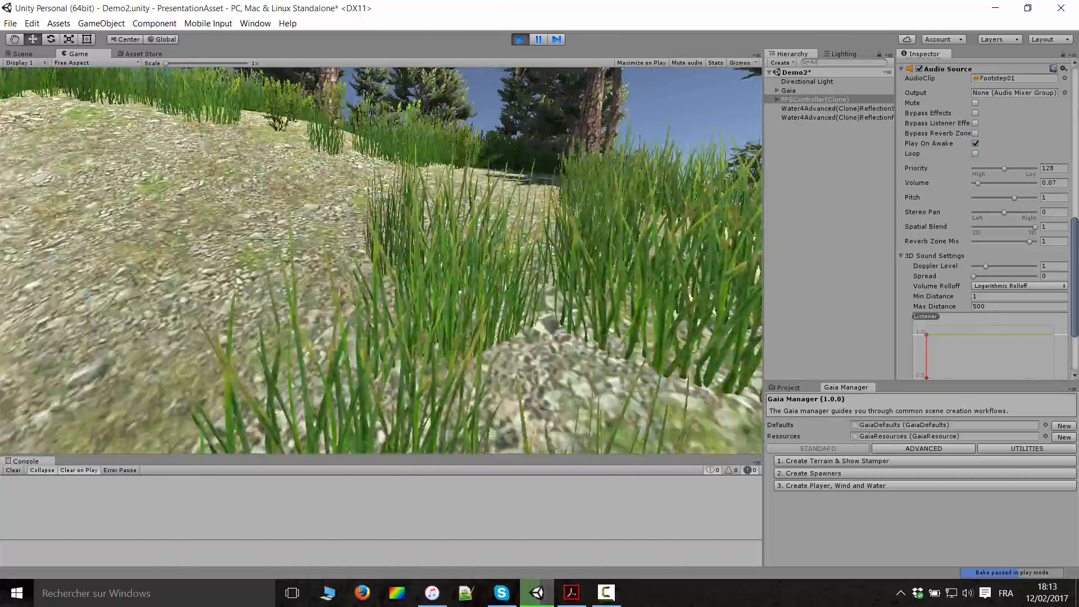
pyautogui.press('w')
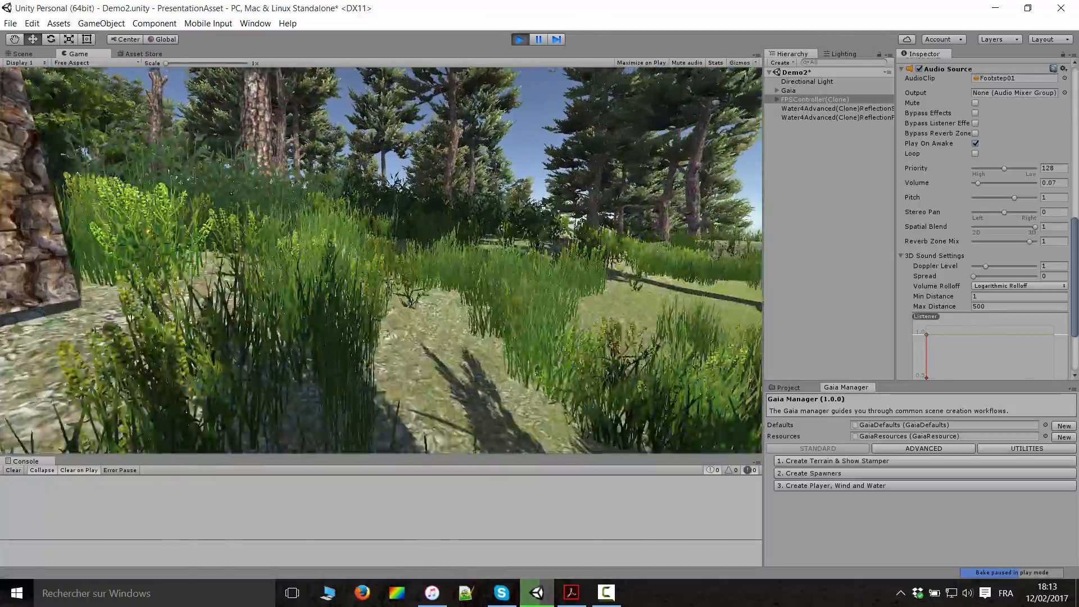
pyautogui.press('w')
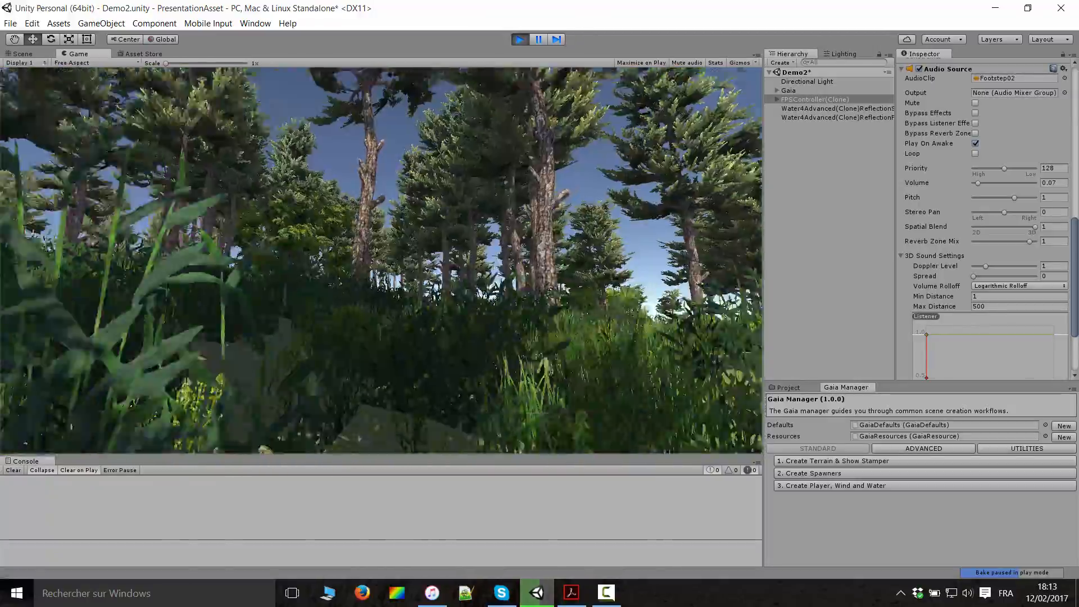
# - Explore the shaded forest floor on foot, examining the tree shadows, tall plants and flowers
pyautogui.press('w')
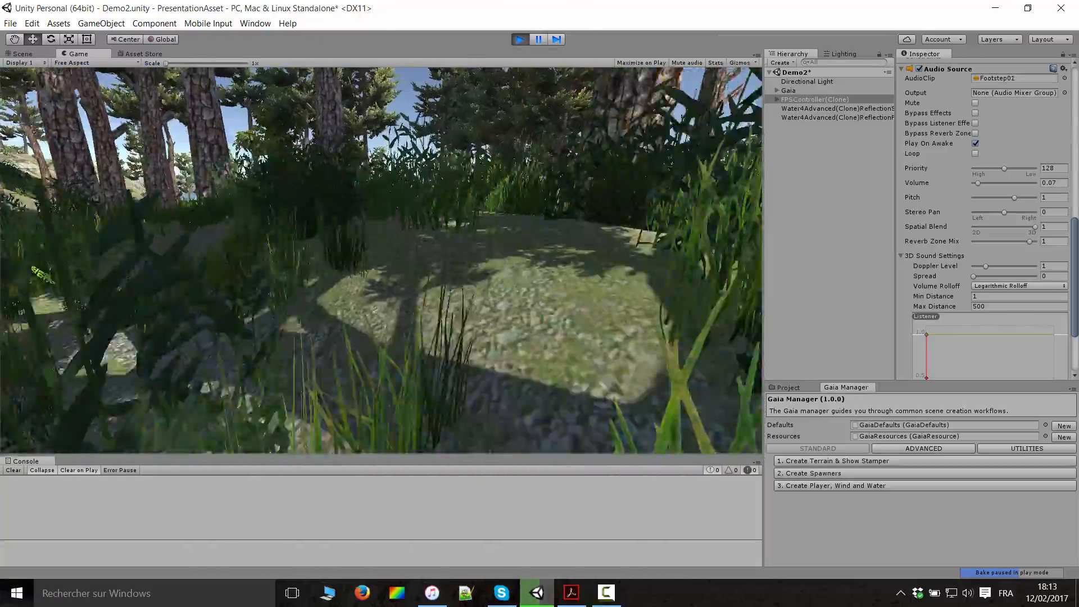
pyautogui.press('w')
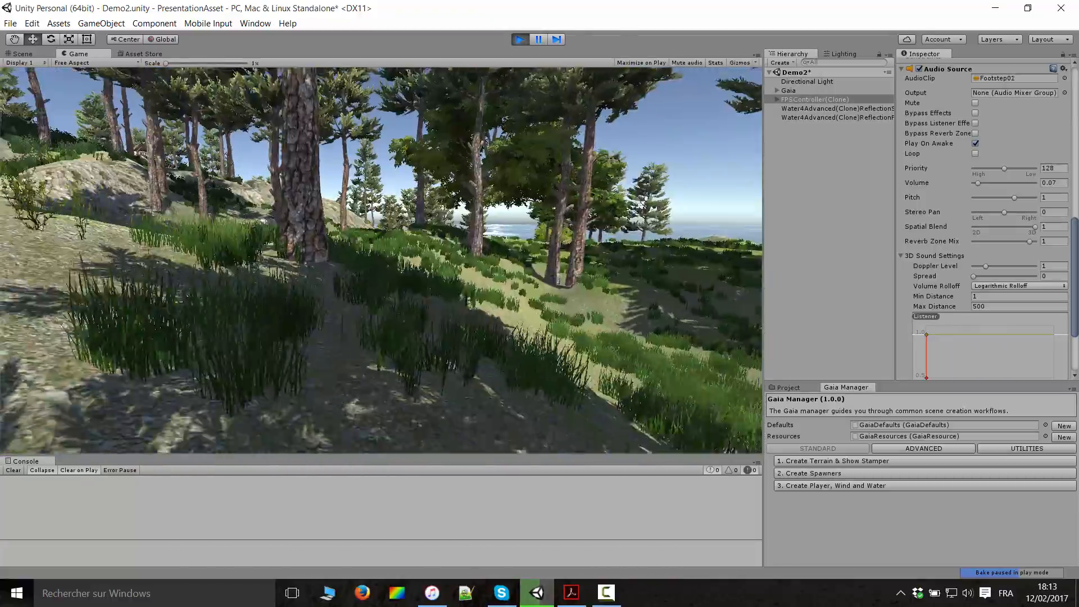
pyautogui.press('w')
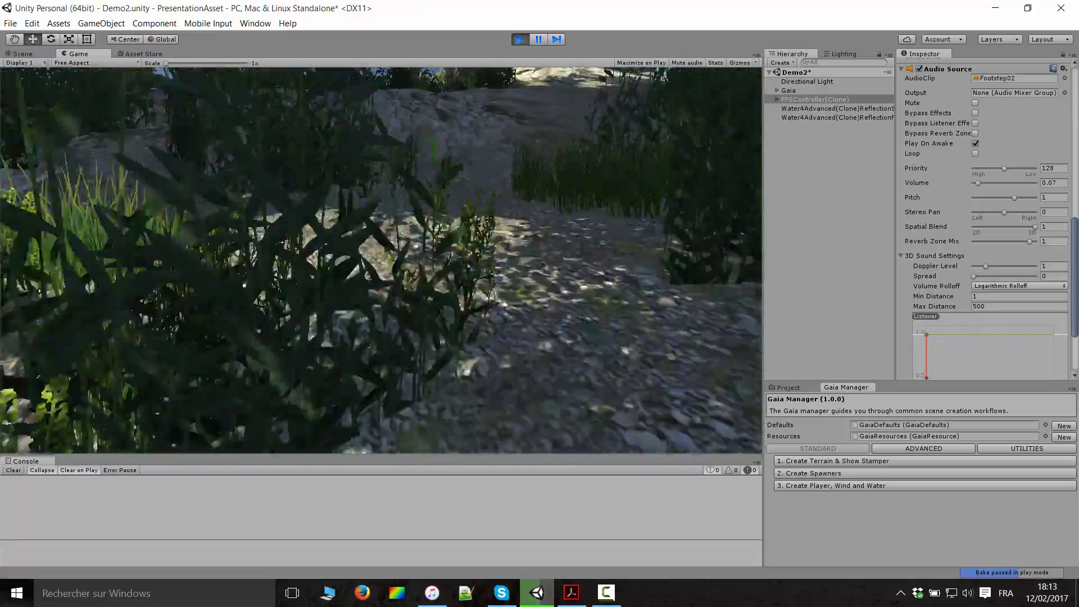
pyautogui.press('w')
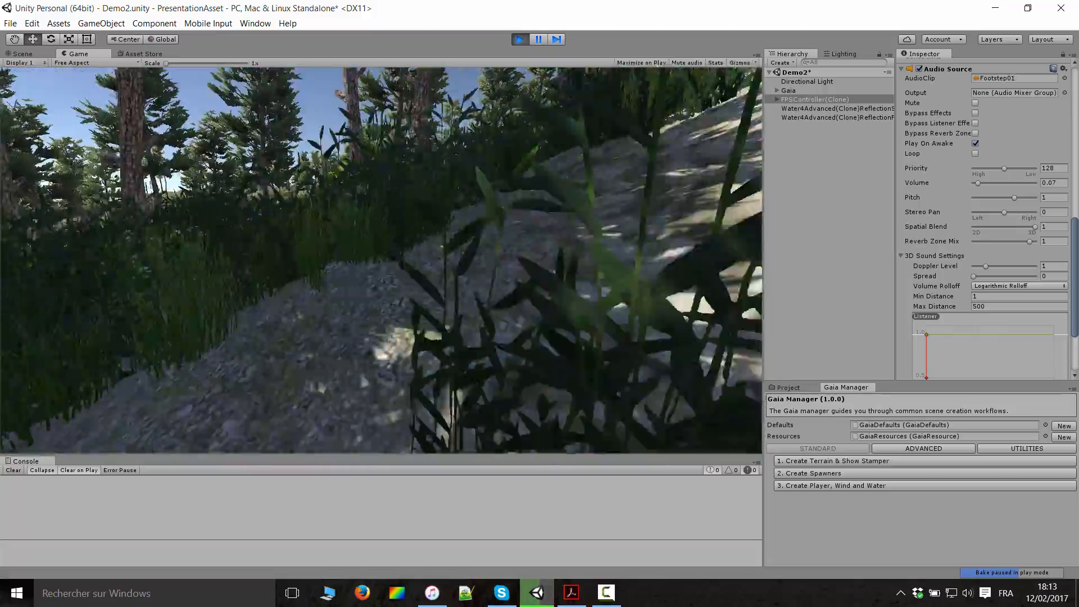
pyautogui.press('w')
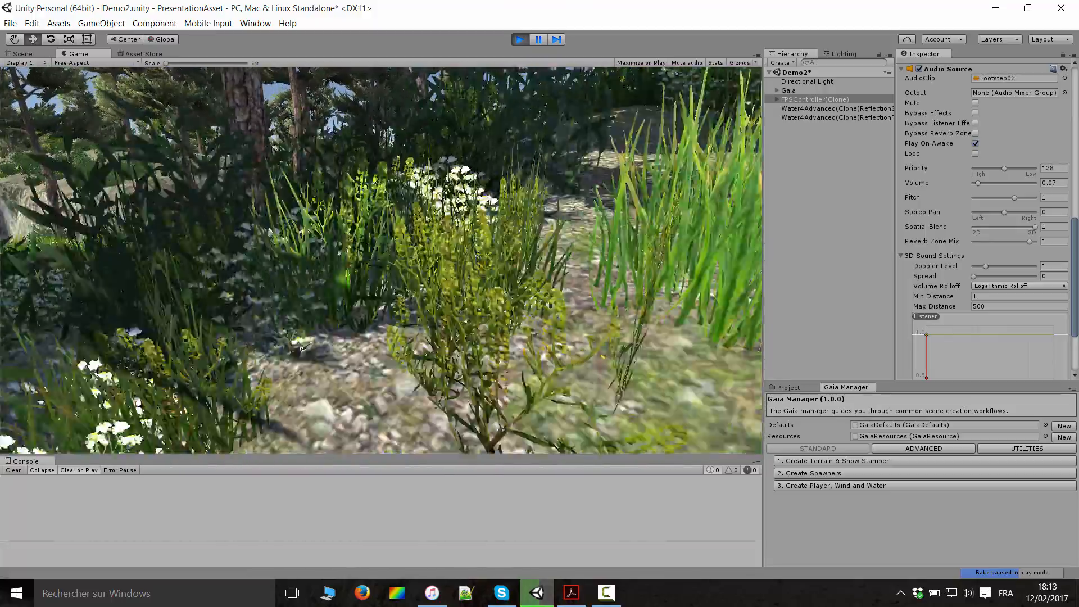
pyautogui.press('w')
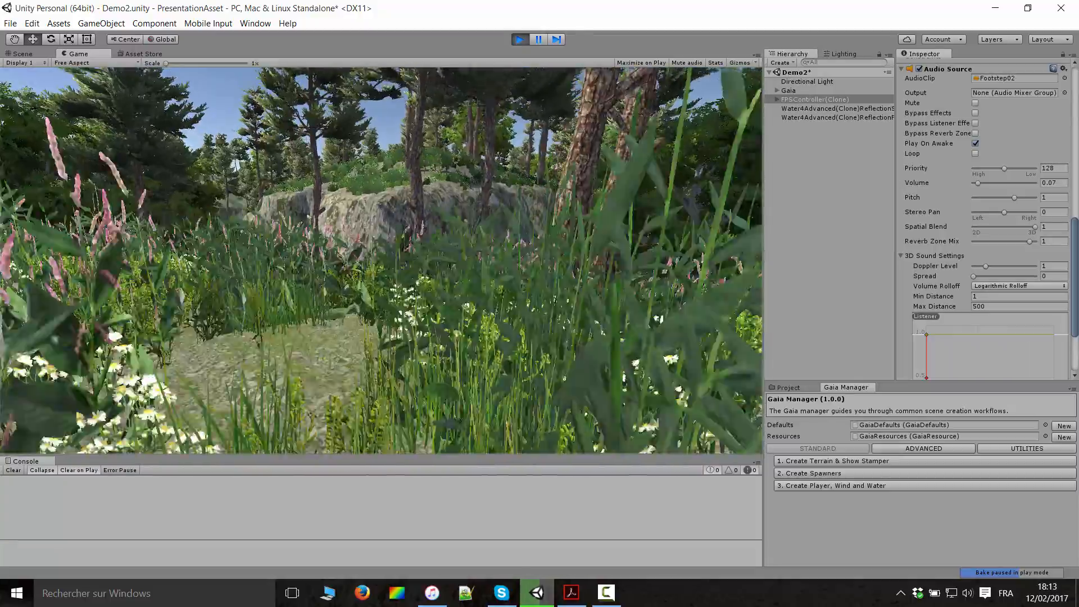
# - Move the player to the rocky cliff beyond the flowers and try to climb its side by walking and jumping
pyautogui.press('space')
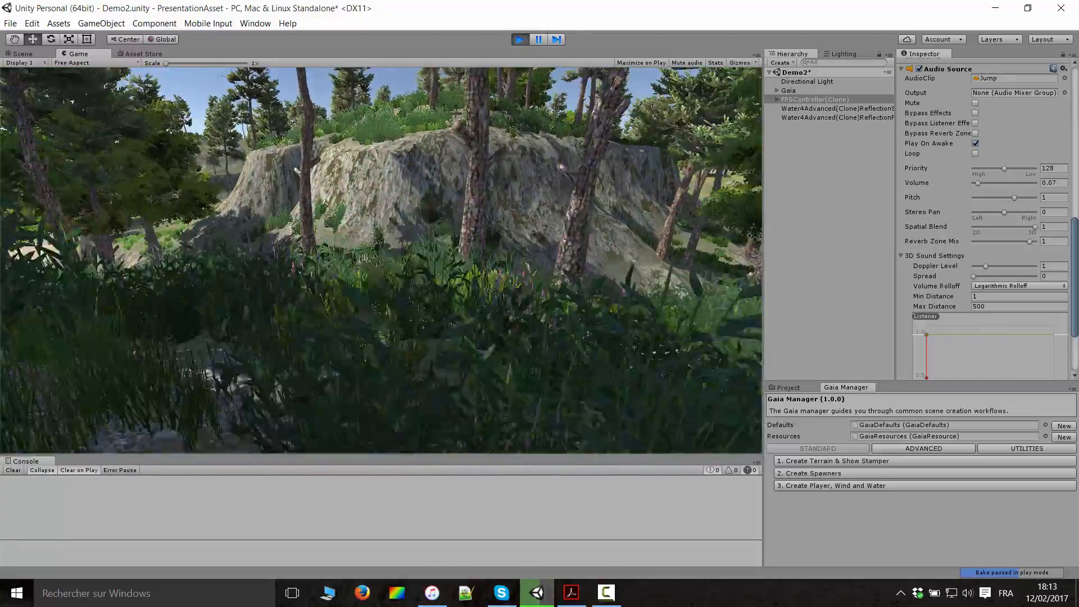
pyautogui.press('w')
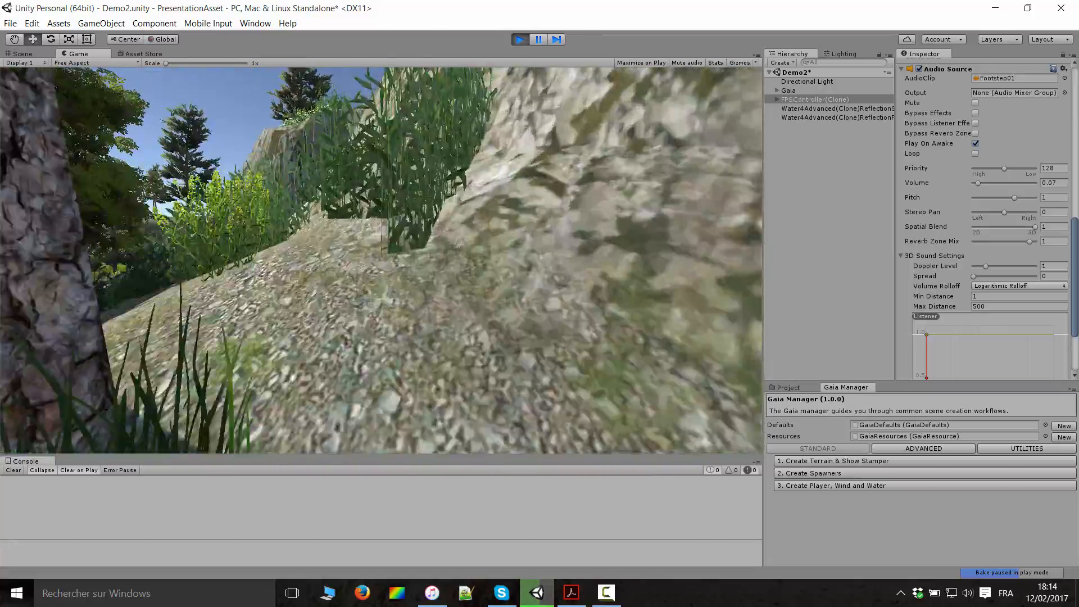
pyautogui.press('w')
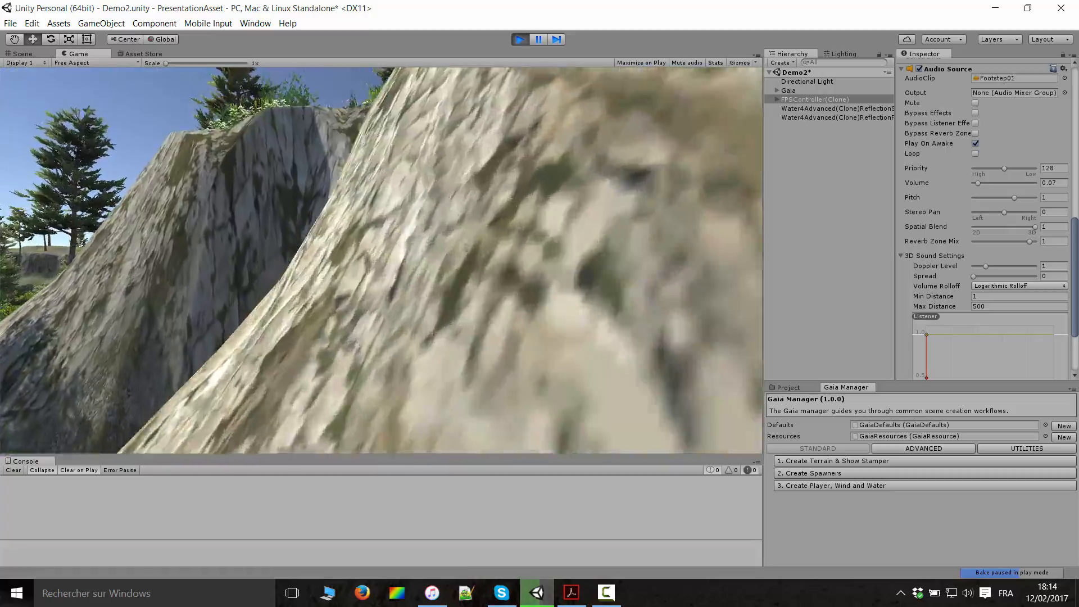
pyautogui.press('space')
pyautogui.press('w')
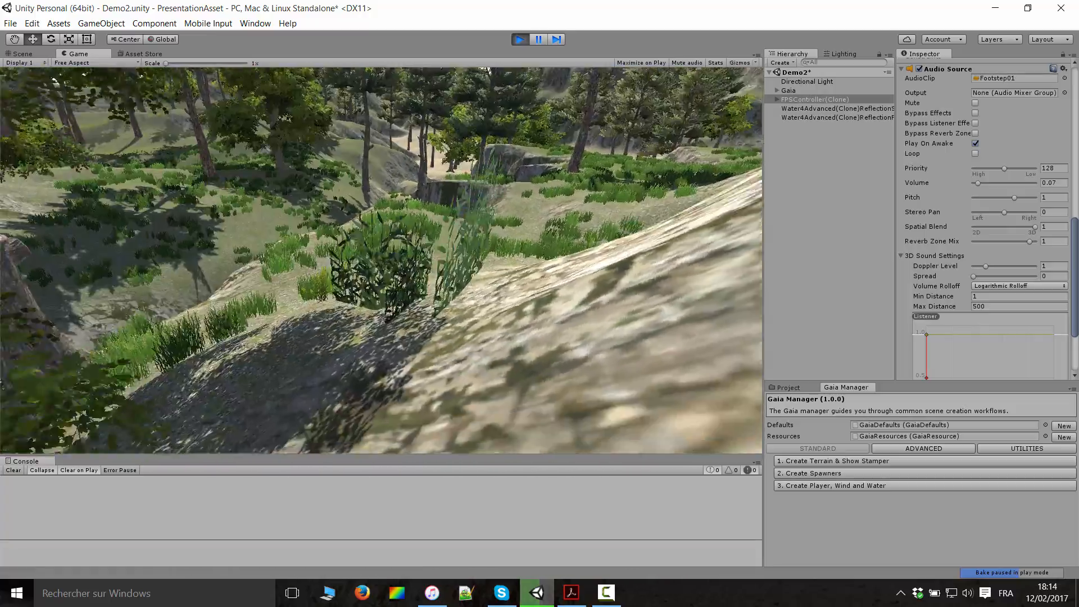
pyautogui.press('w')
pyautogui.press('space')
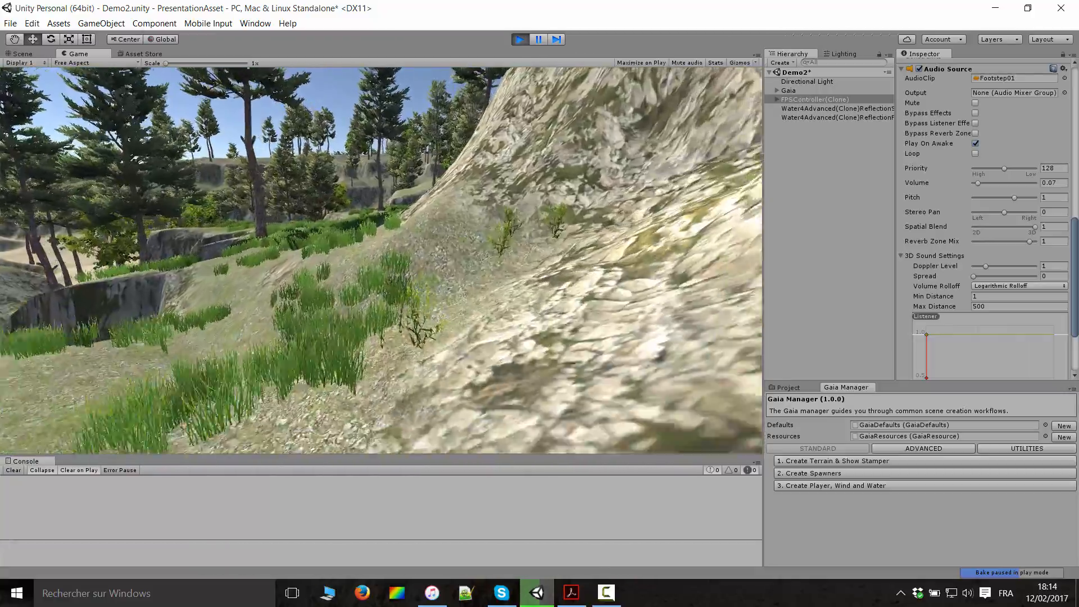
# - Follow the foot of the steep rock face and jump up onto the vegetated plateau
pyautogui.press('w')
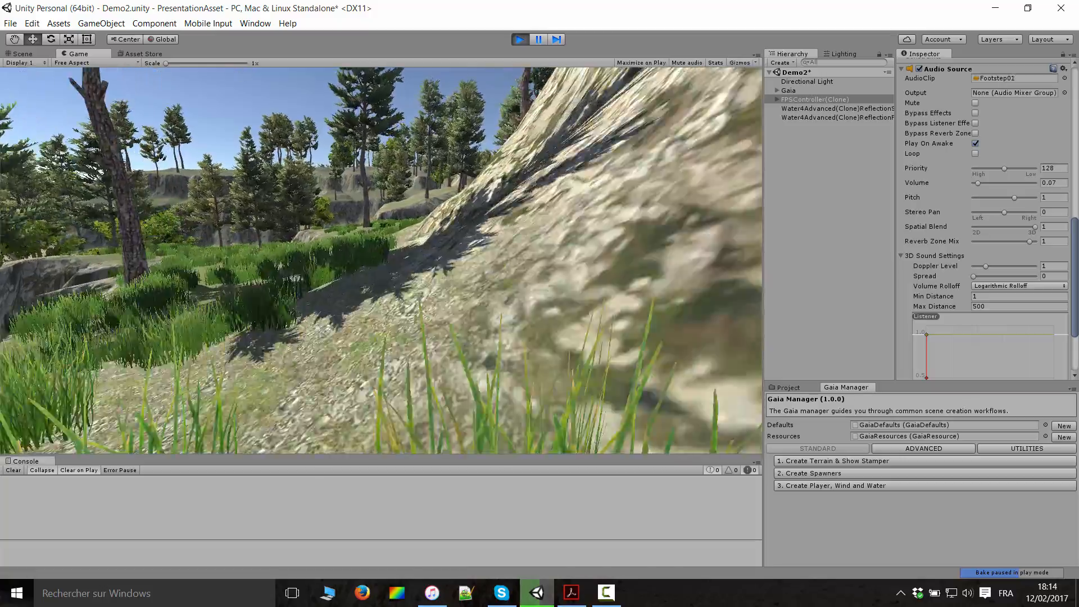
pyautogui.press('w')
pyautogui.press('space')
pyautogui.press('space')
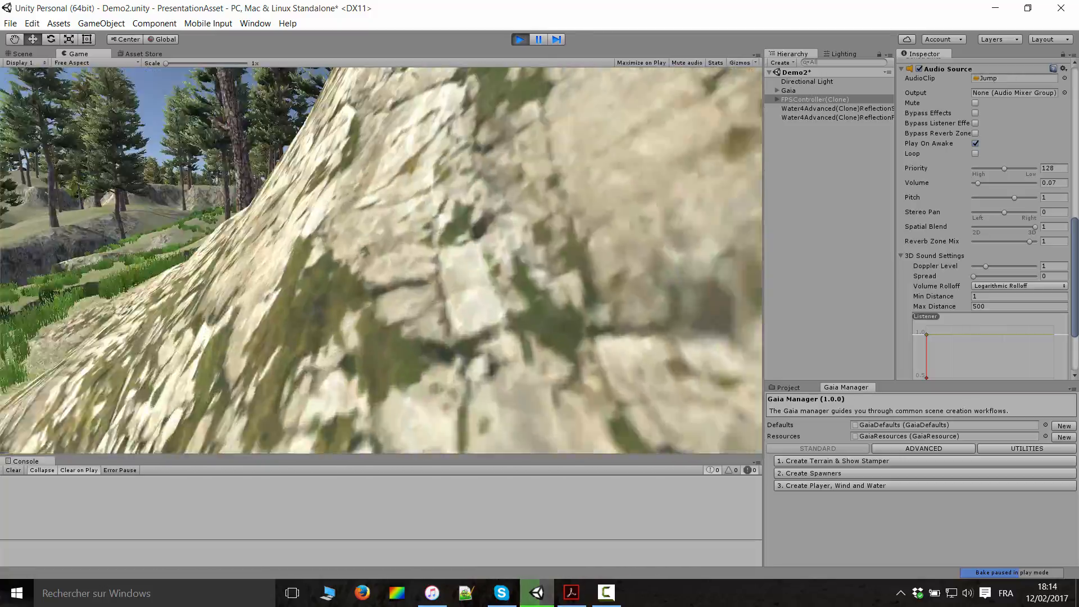
pyautogui.press('w')
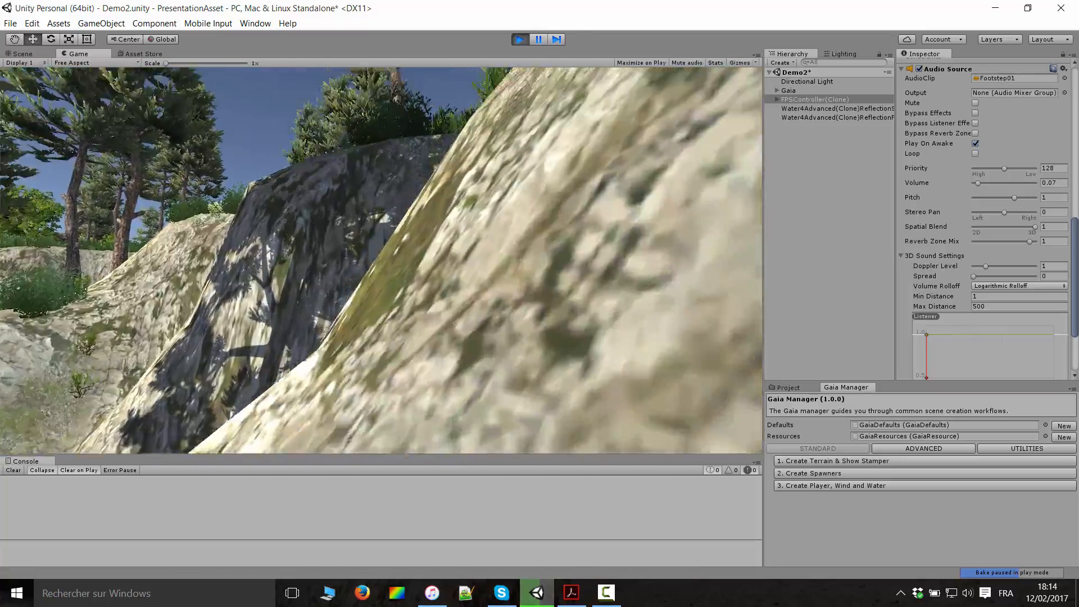
pyautogui.press('space')
pyautogui.press('space')
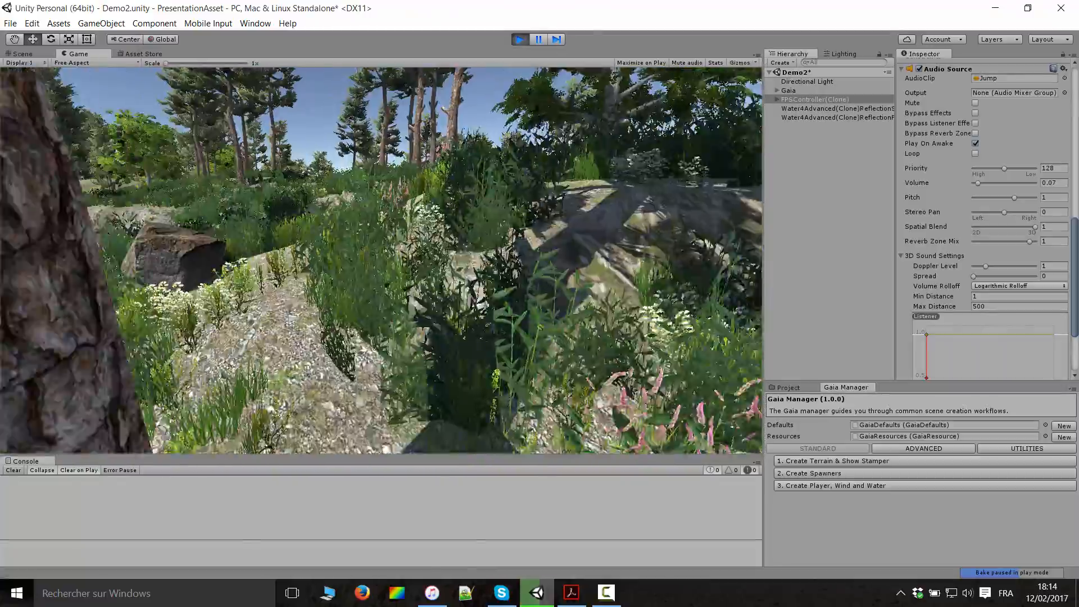
# - Cross the plateau on foot, examining its dense flowers, trees and the view towards the sea
pyautogui.press('w')
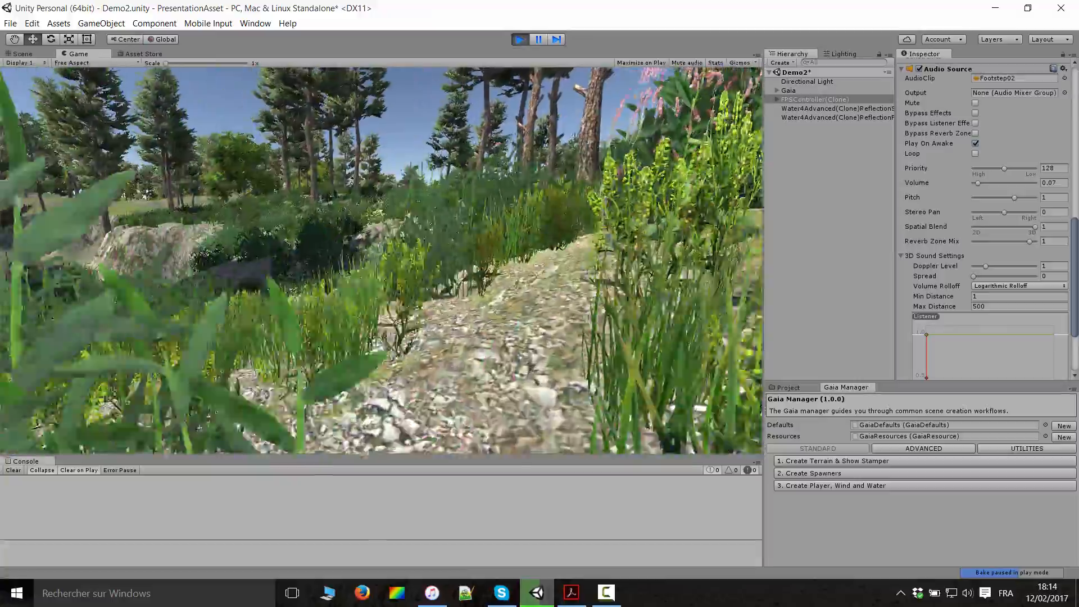
pyautogui.press('w')
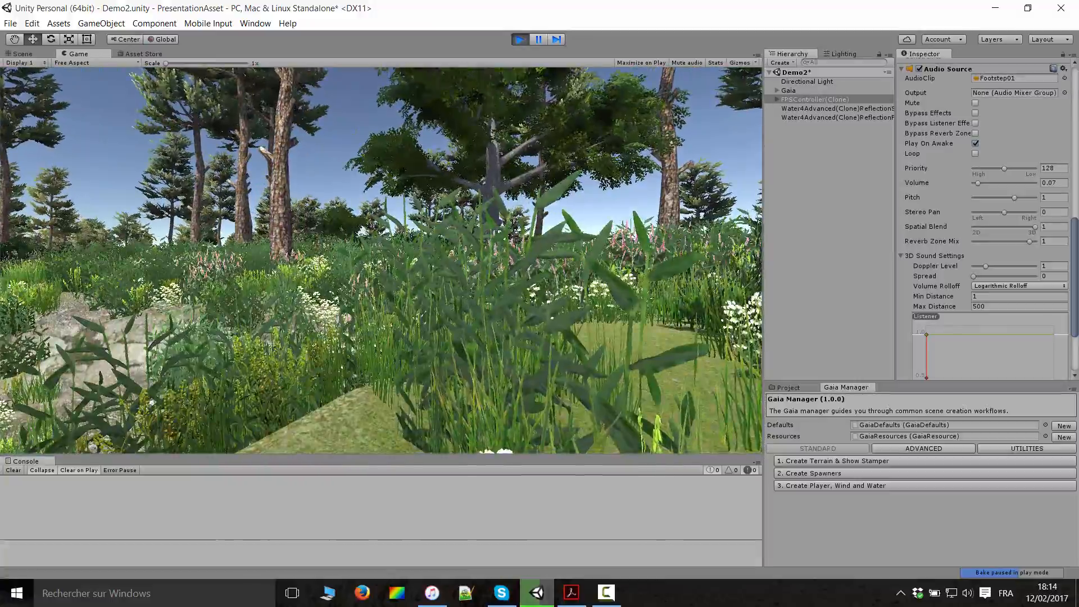
pyautogui.press('w')
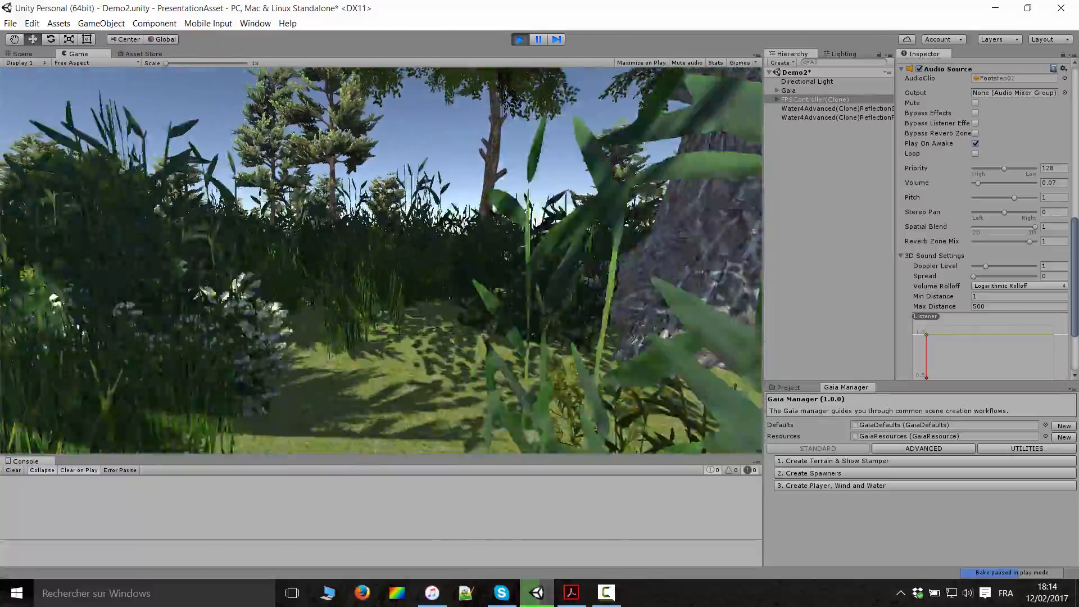
pyautogui.press('space')
pyautogui.press('w')
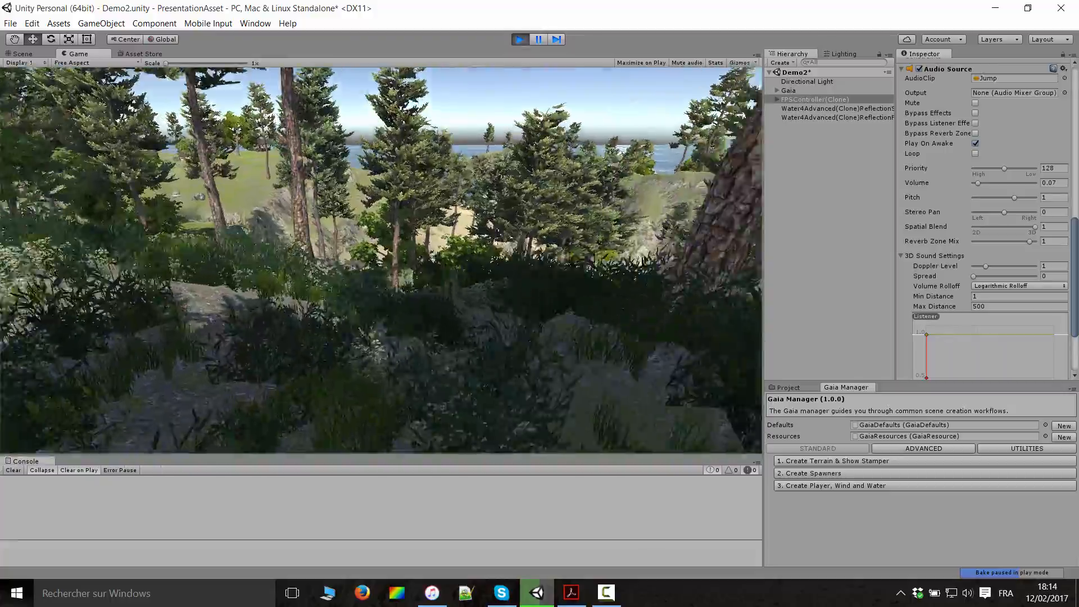
pyautogui.press('w')
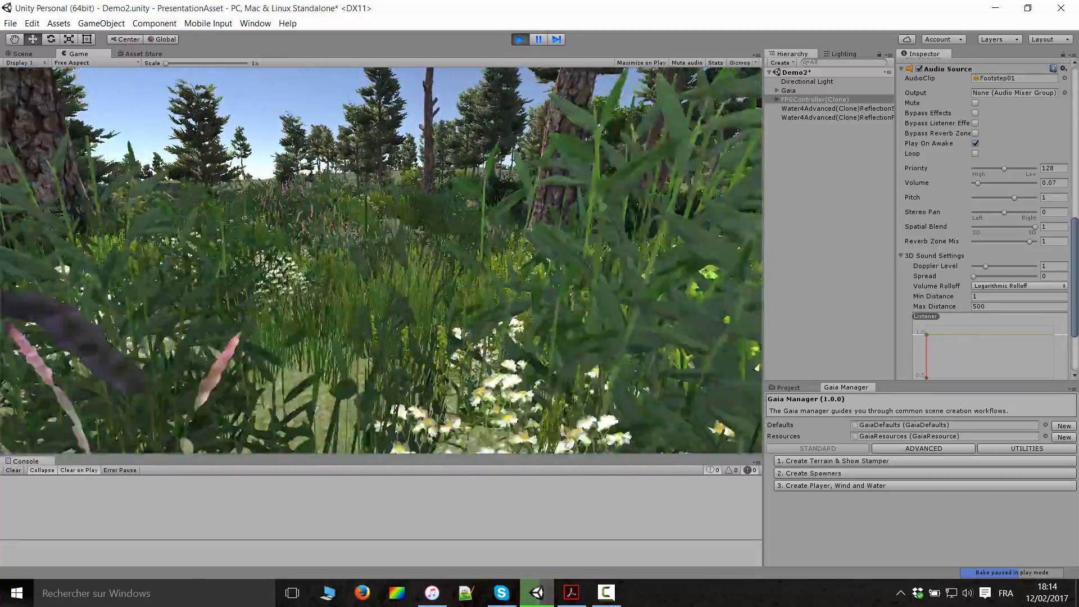
pyautogui.press('w')
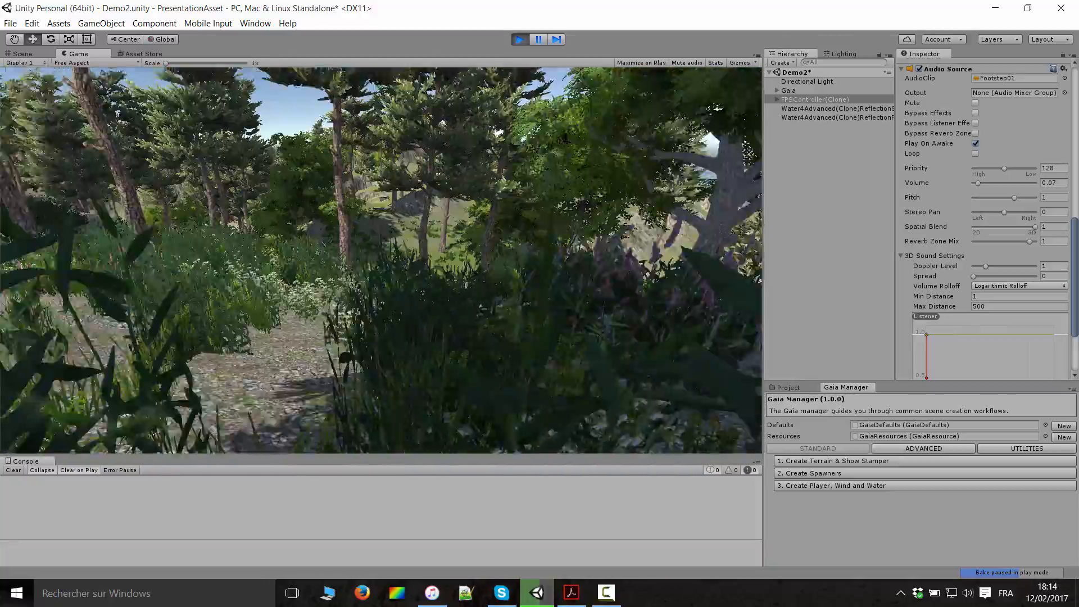
# - Walk down through the woods to the half-timbered houses and inspect one up to its front door
pyautogui.press('w')
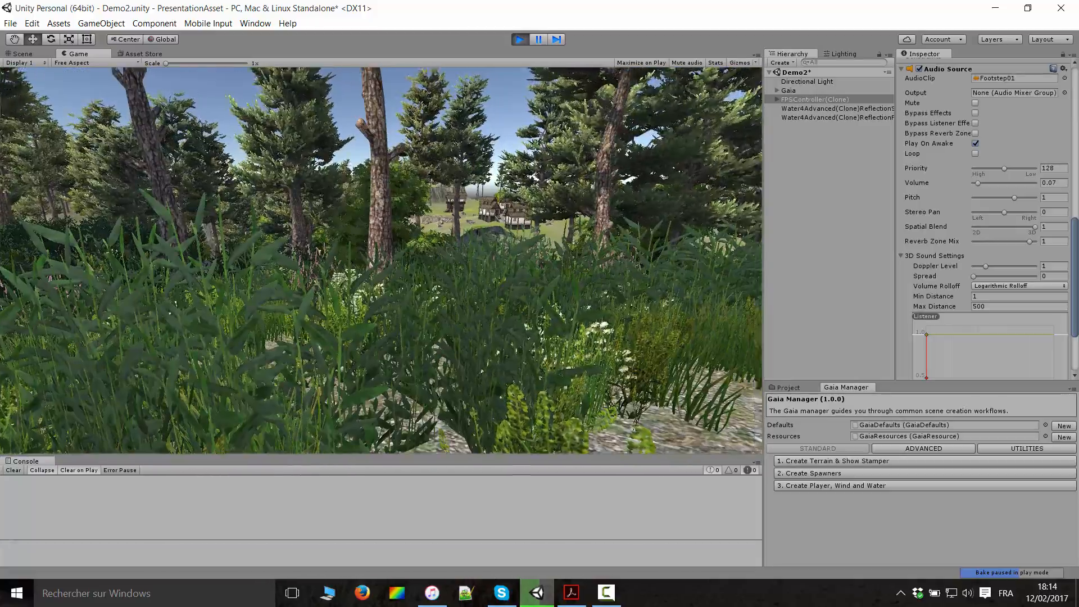
pyautogui.press('w')
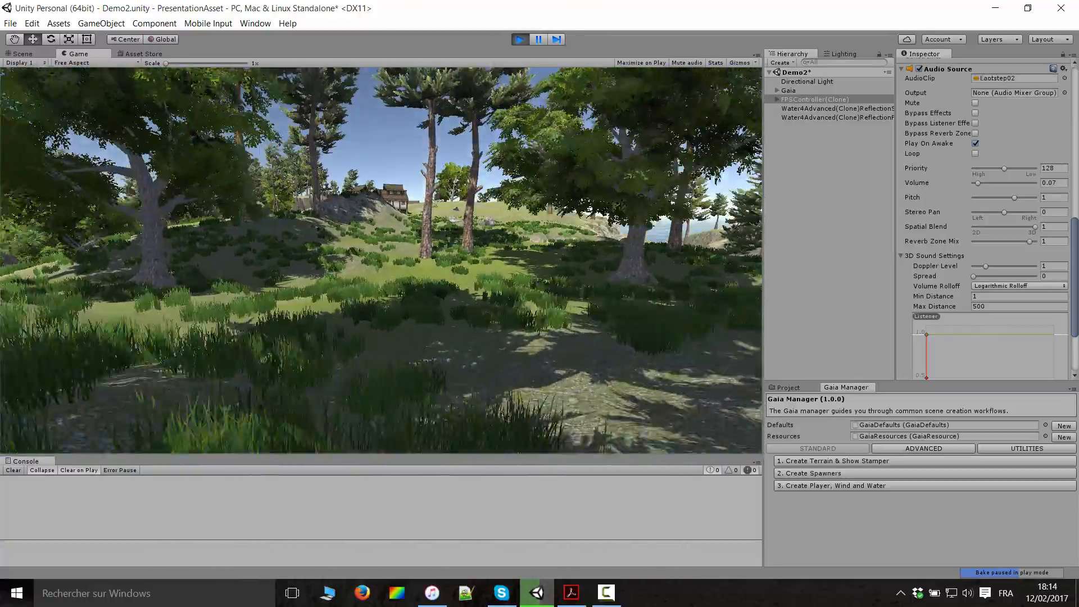
pyautogui.press('w')
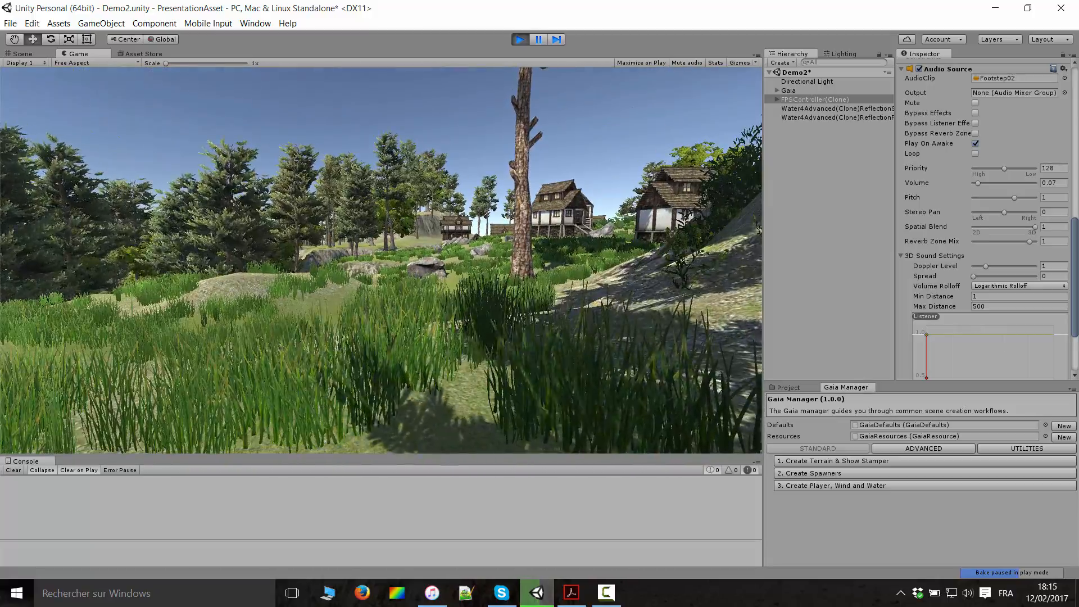
pyautogui.press('w')
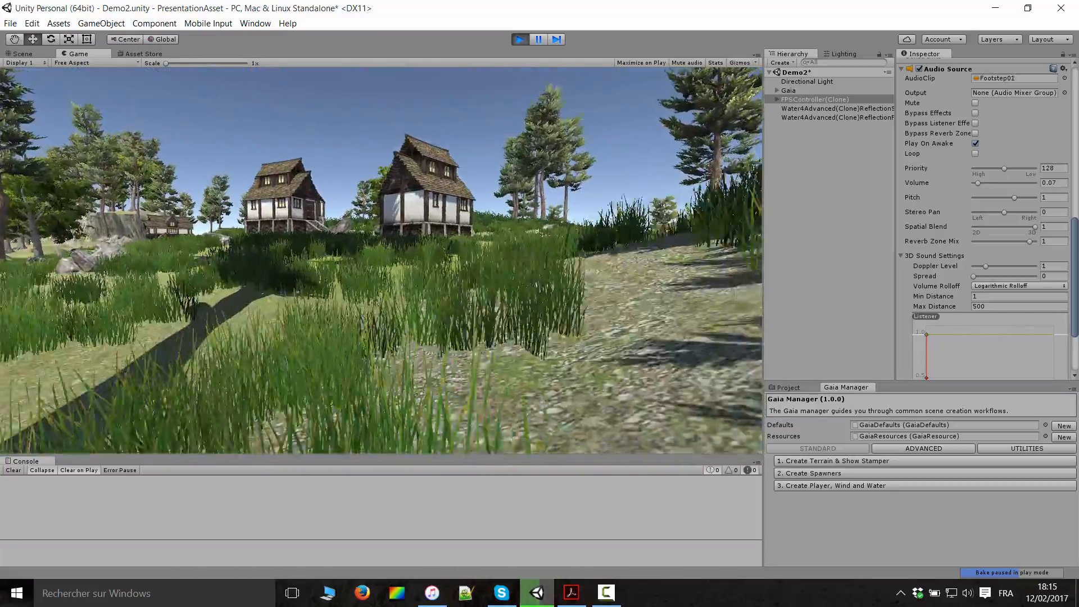
pyautogui.press('w')
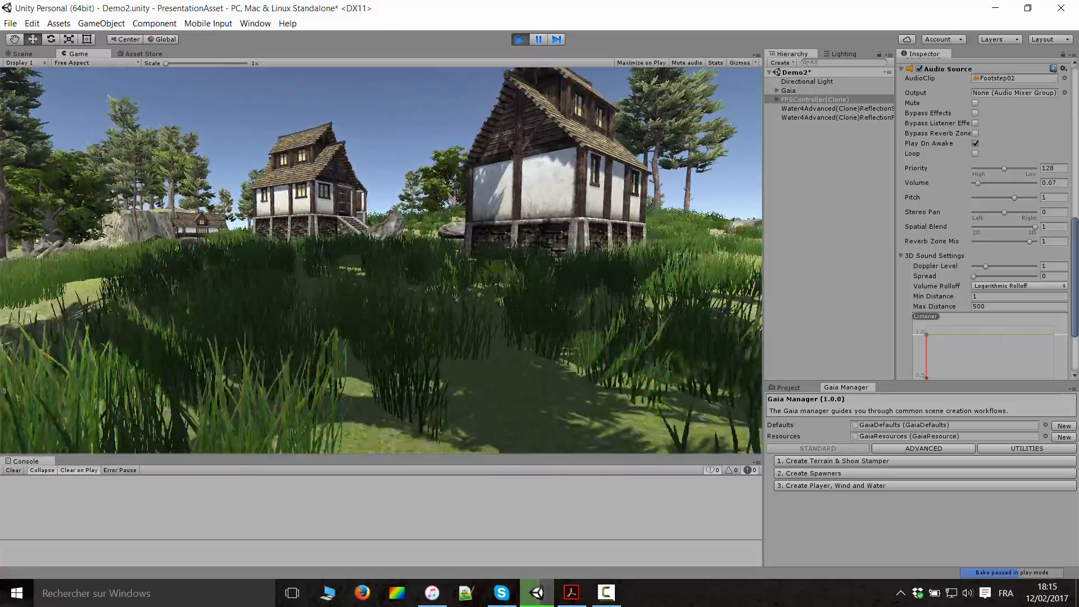
pyautogui.press('w')
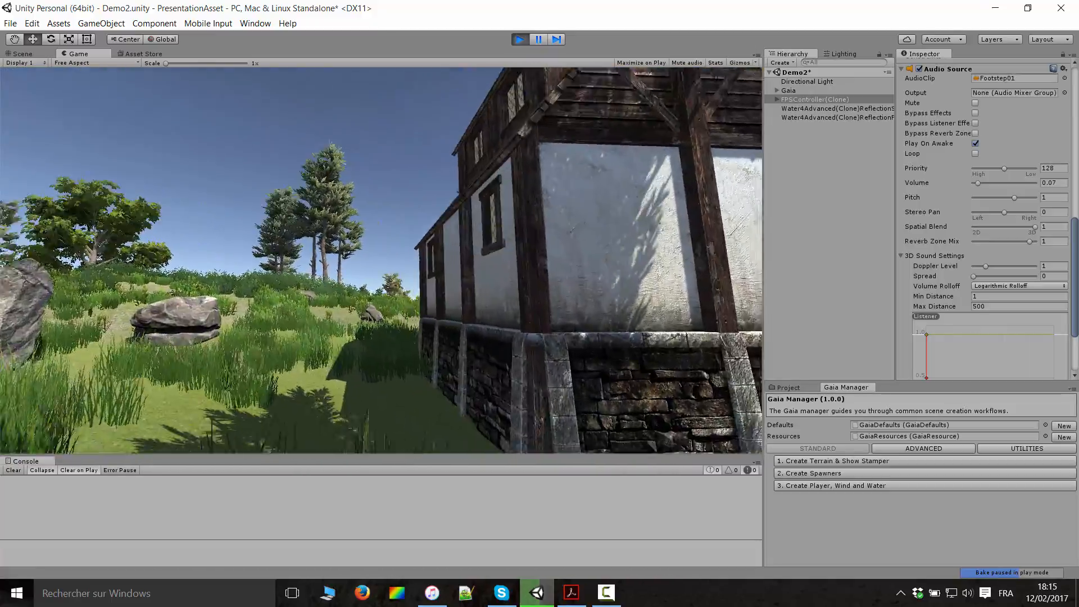
pyautogui.press('w')
pyautogui.press('space')
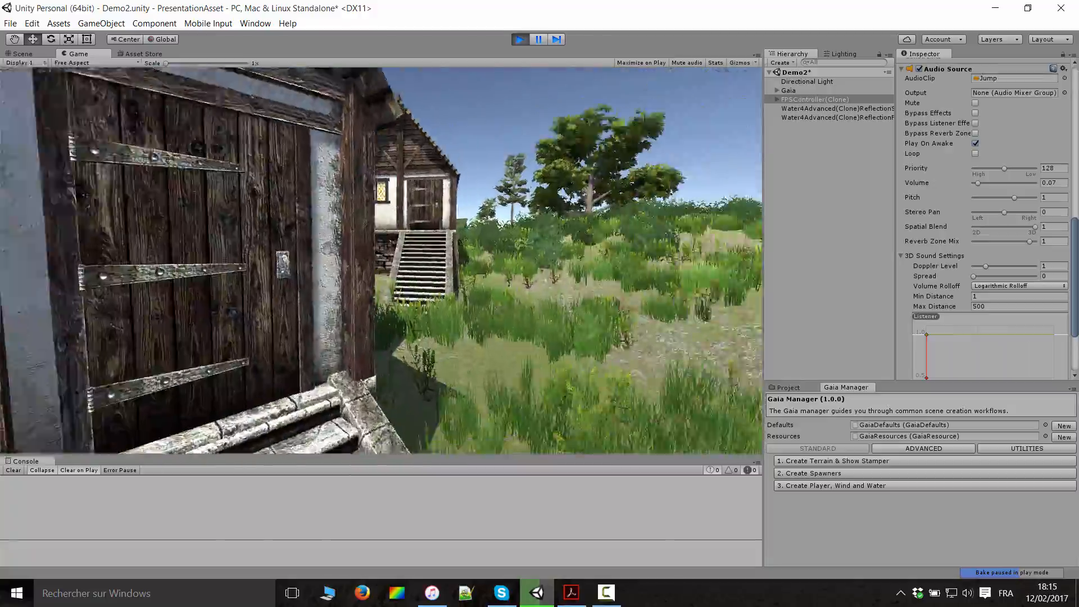
# - Leave the houses and move the player past the boulders to the edge of the rocky ravine
pyautogui.press('w')
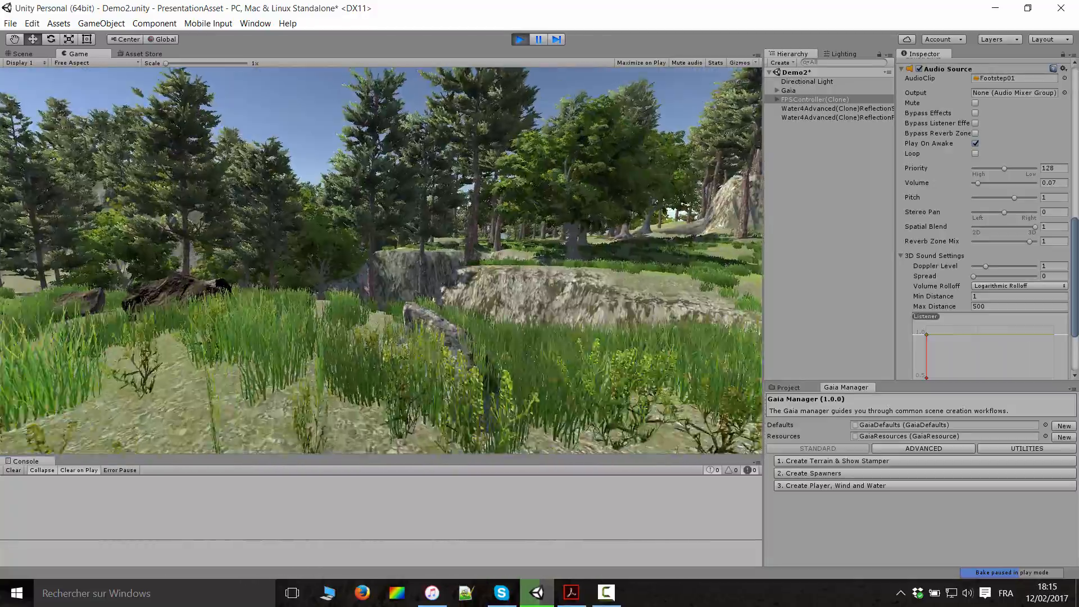
pyautogui.press('w')
pyautogui.press('w')
pyautogui.press('space')
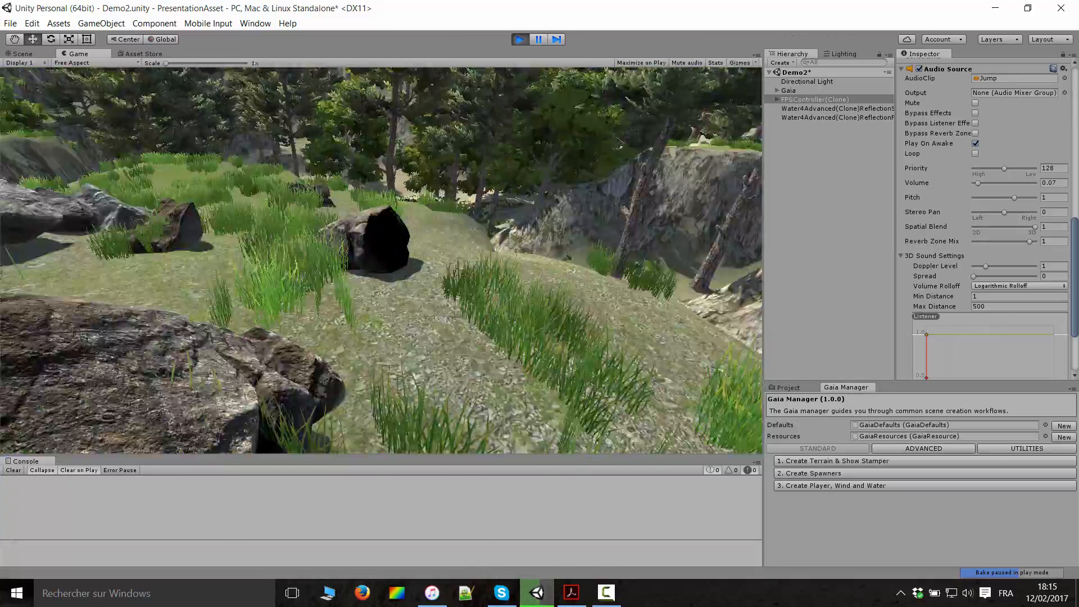
pyautogui.press('w')
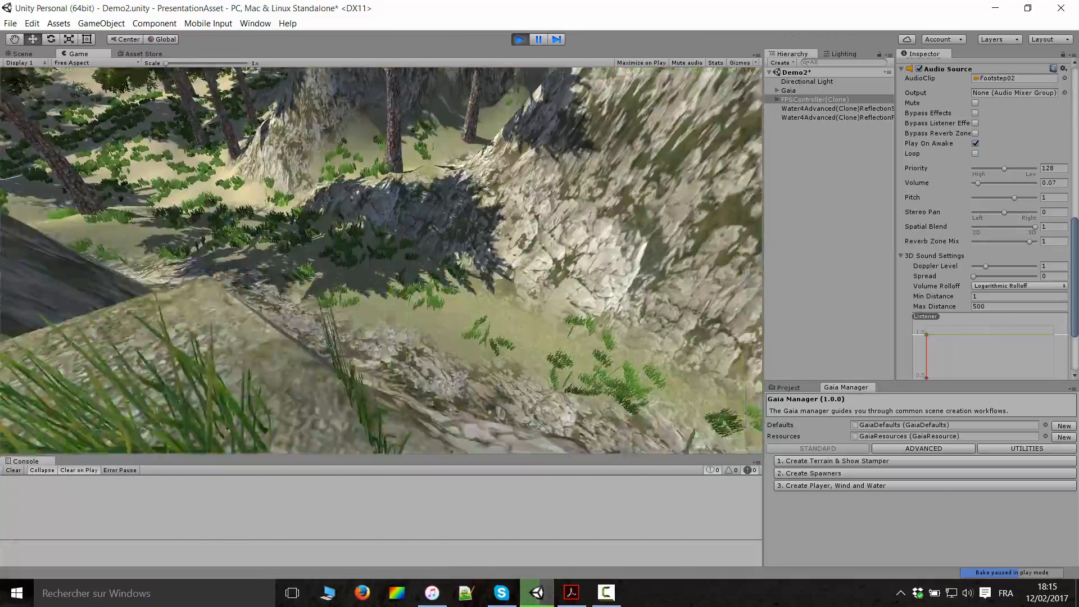